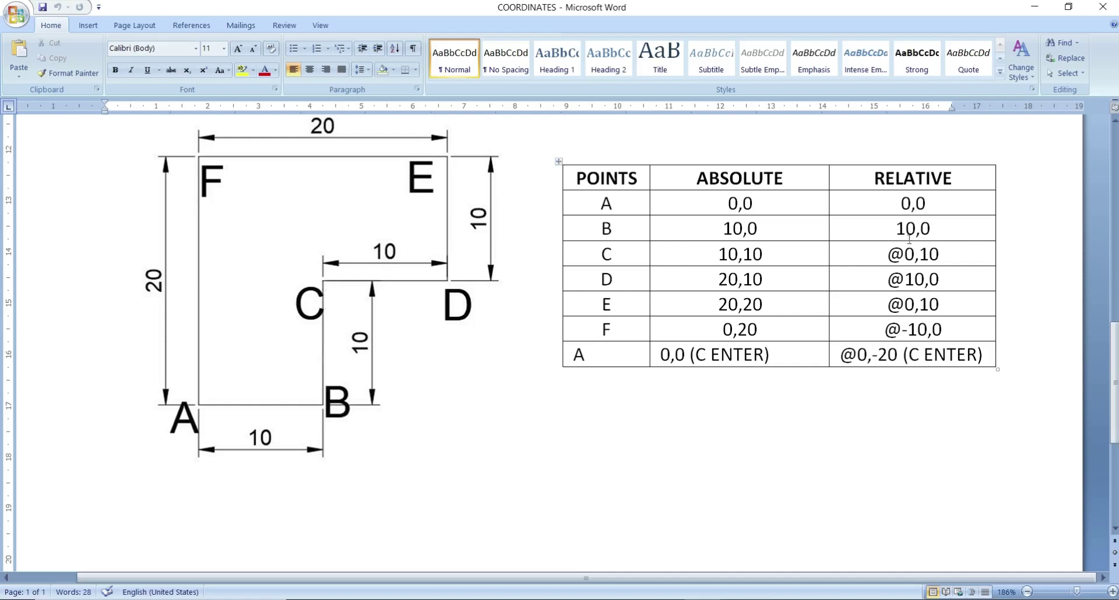
Step: Highlight the relative coordinates of points C, D and E one after another in the coordinate table
left_click_drag(885, 252, 952, 245)
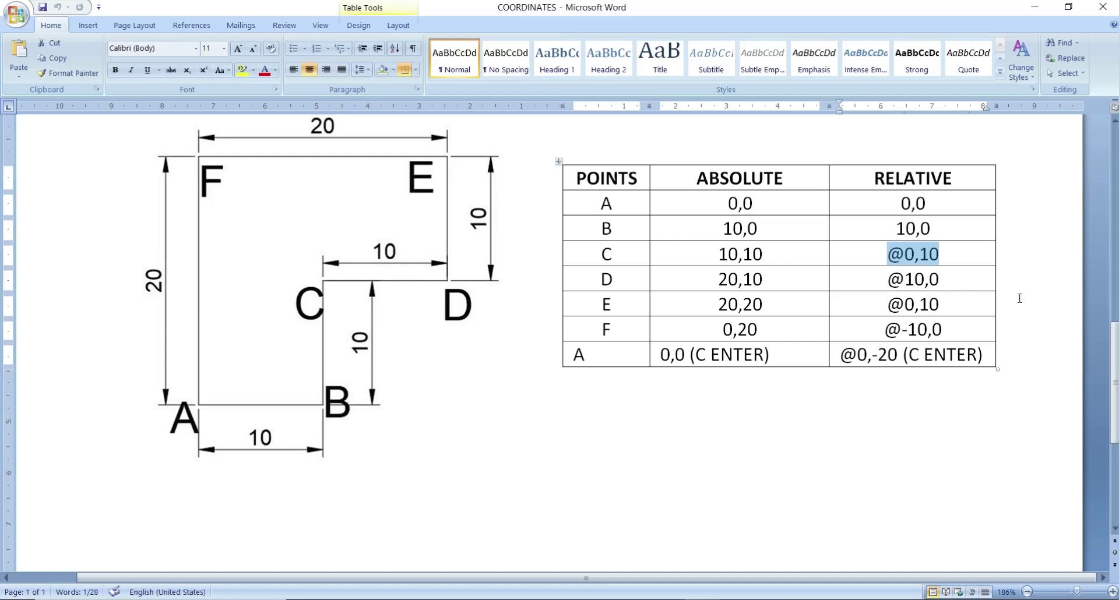
left_click_drag(887, 282, 955, 289)
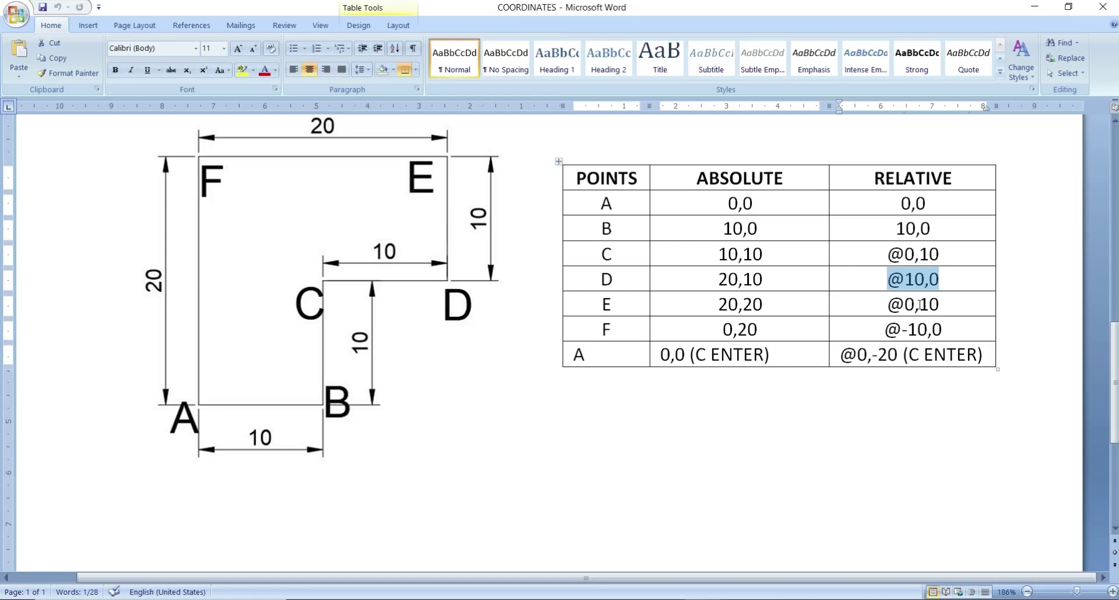
left_click_drag(872, 304, 937, 304)
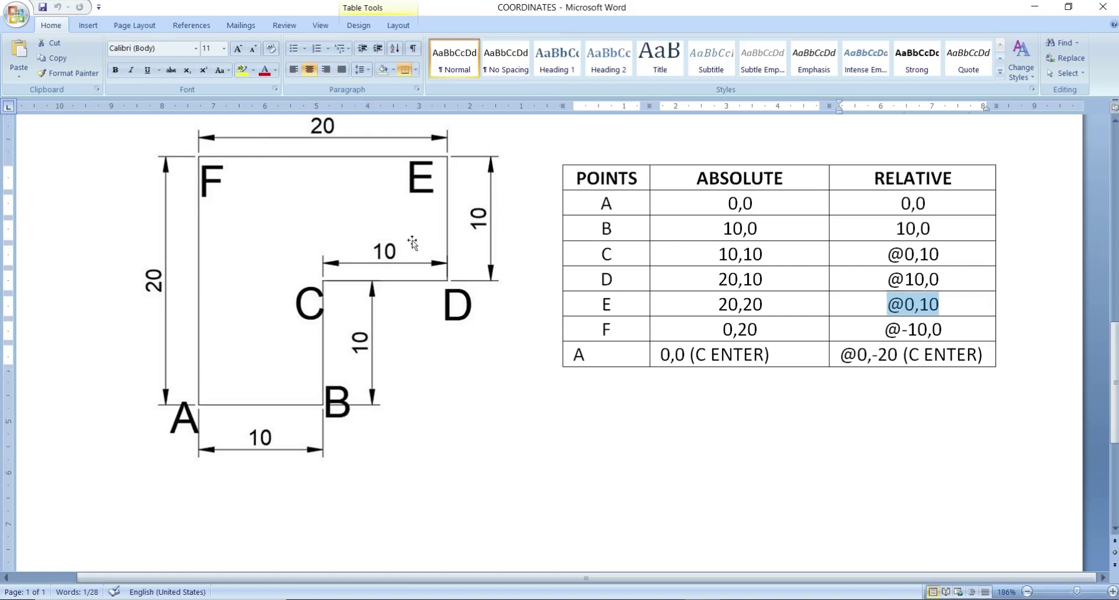
Step: Correct the relative coordinate of point F in the table to @-20,0
left_click(920, 328)
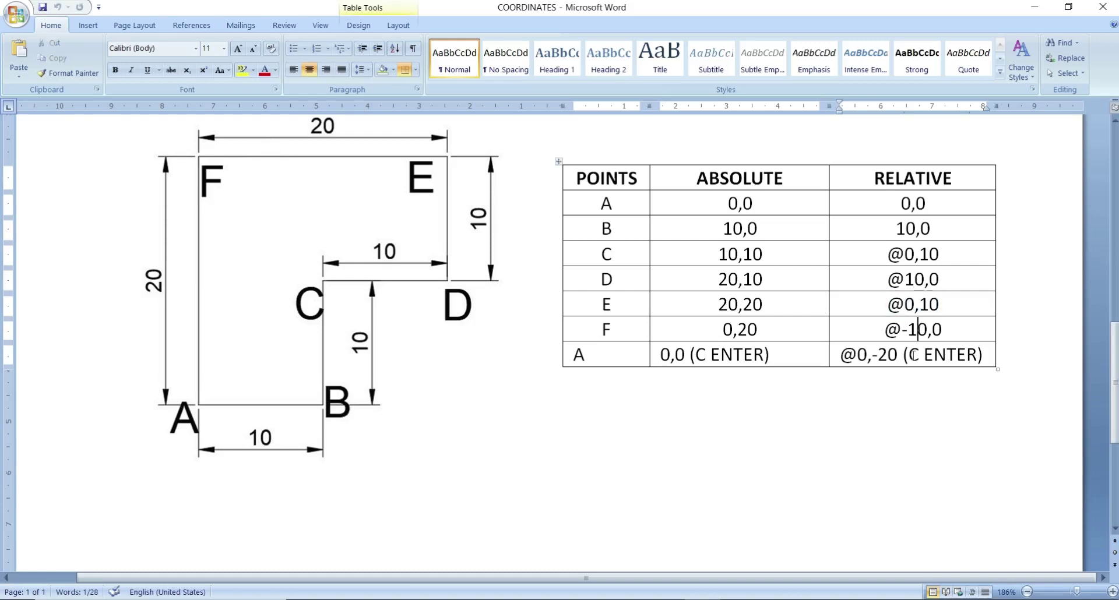
key("BackSpace")
type("2")
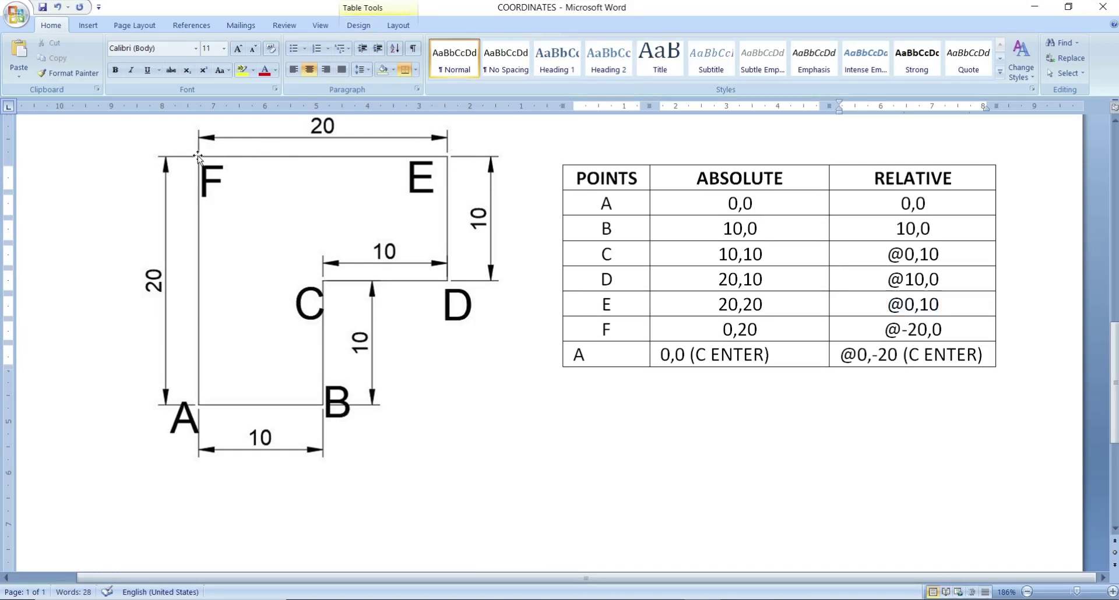
left_click_drag(966, 329, 879, 331)
double_click(878, 331)
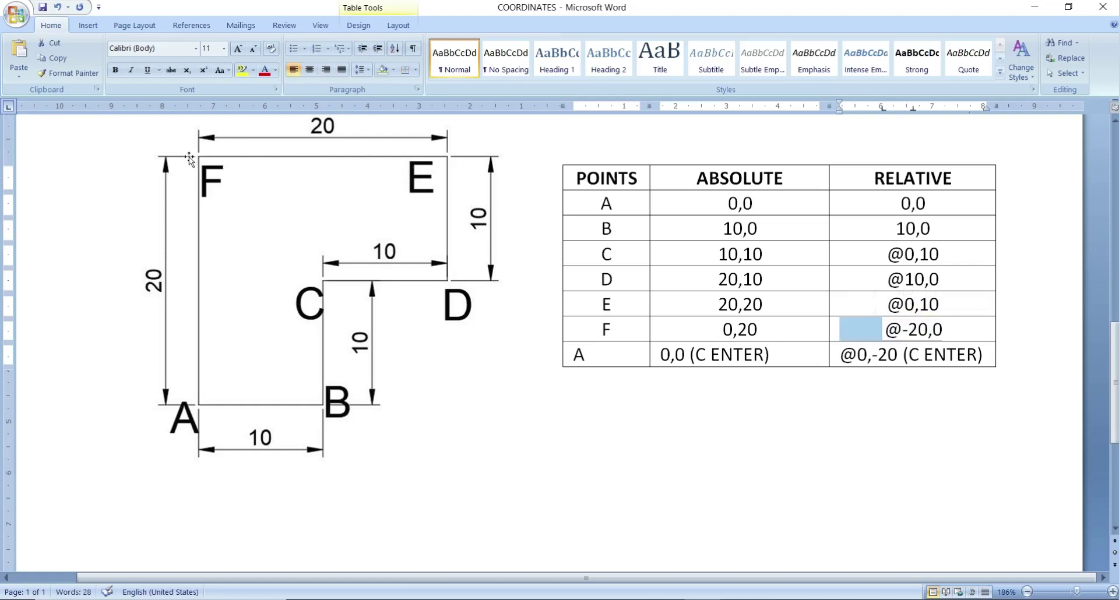
left_click(957, 330)
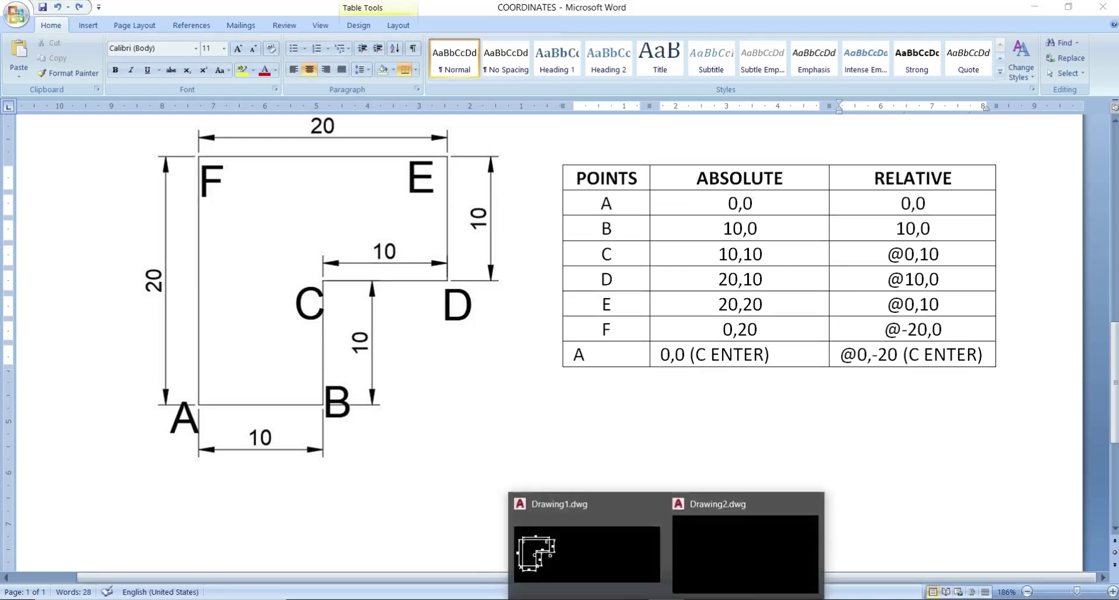
Step: Switch to Drawing2 in AutoCAD and draw a line from 0,0 to the absolute coordinate #10,0
left_click(712, 513)
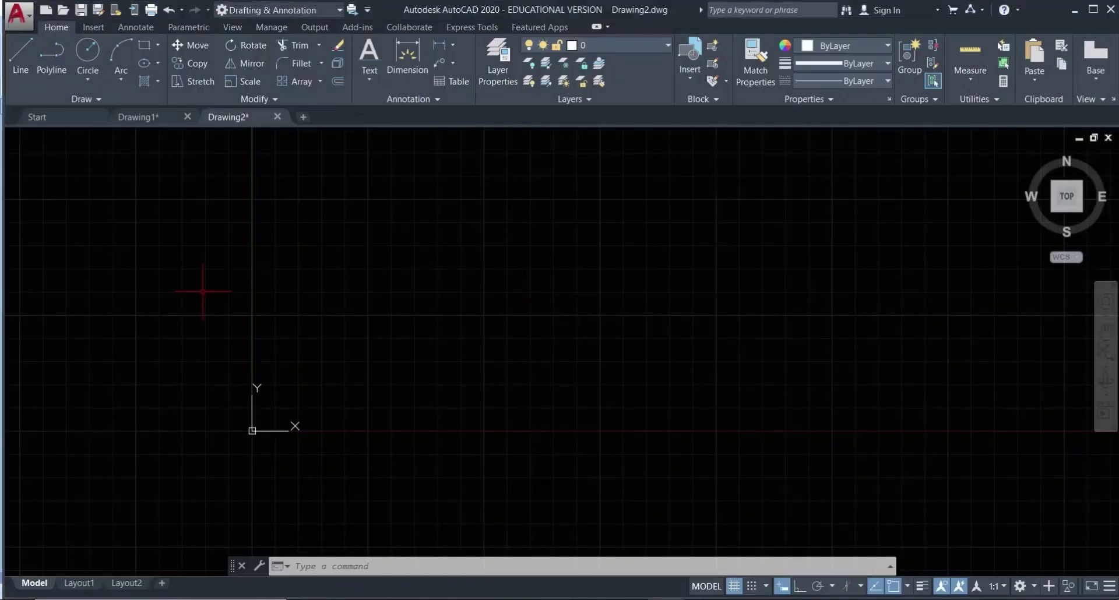
type("L")
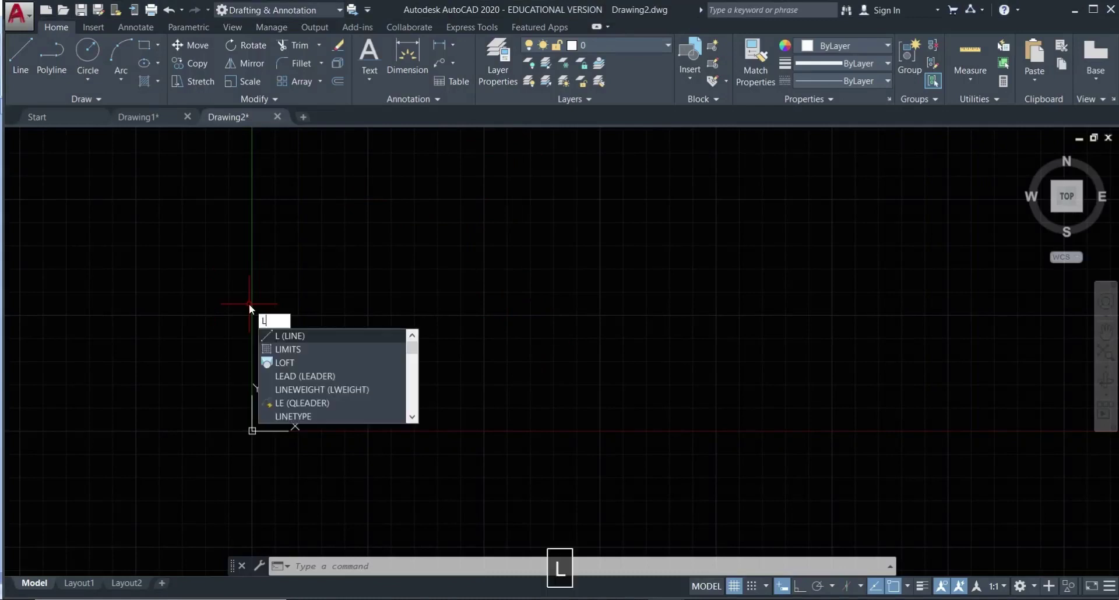
key("Return")
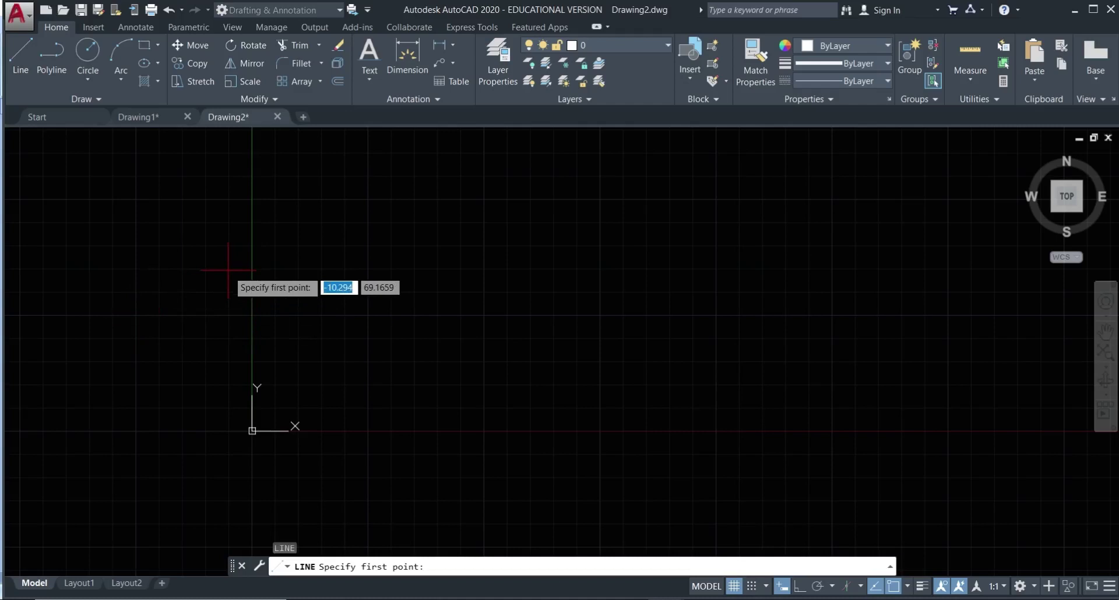
type("0,0")
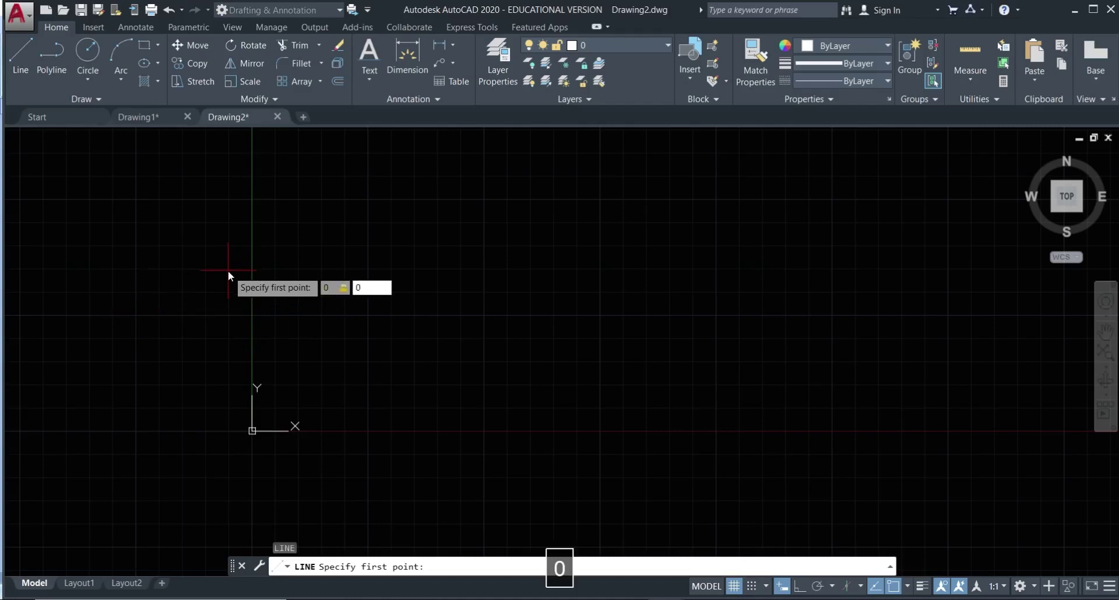
key("Return")
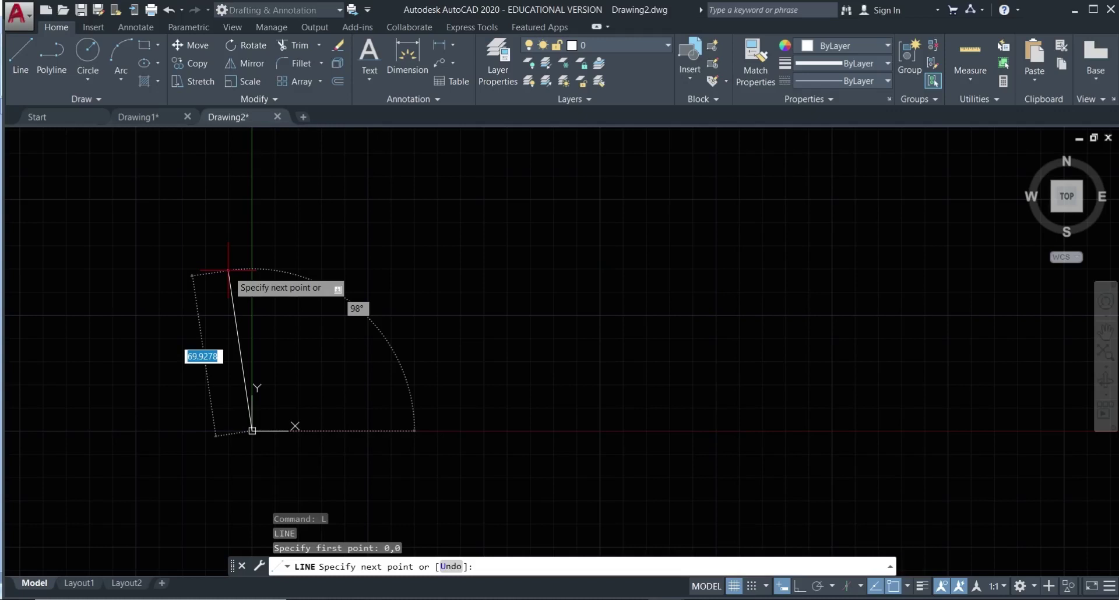
type("#10,0")
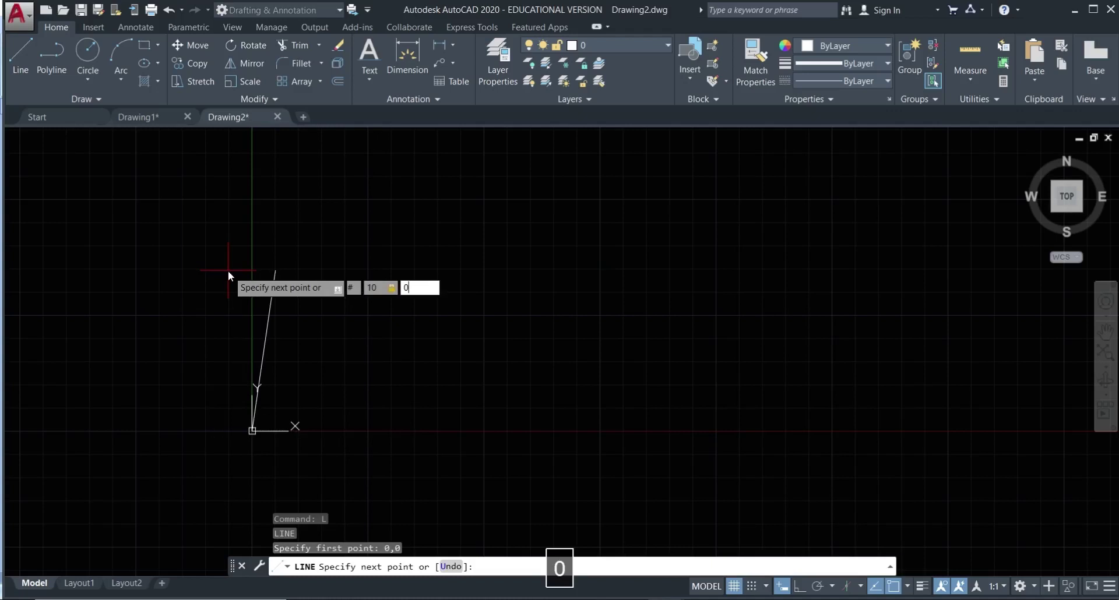
key("Return")
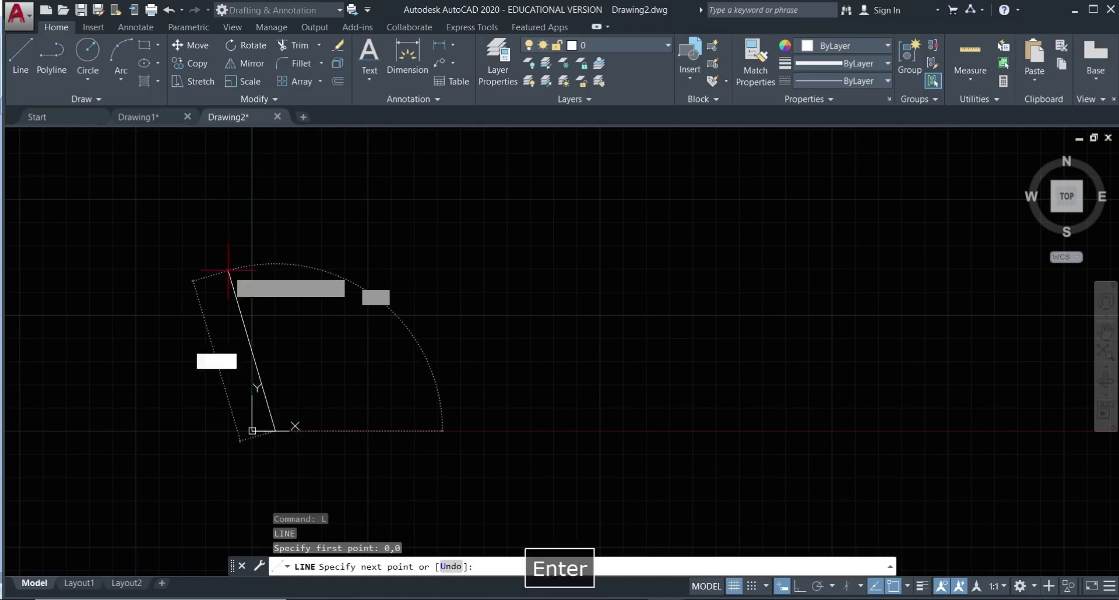
Step: Check point C in the Word coordinate table and continue the line in Drawing2 to the absolute coordinate #10,10
scroll(288, 397, "up", 5)
scroll(240, 293, "up", 2)
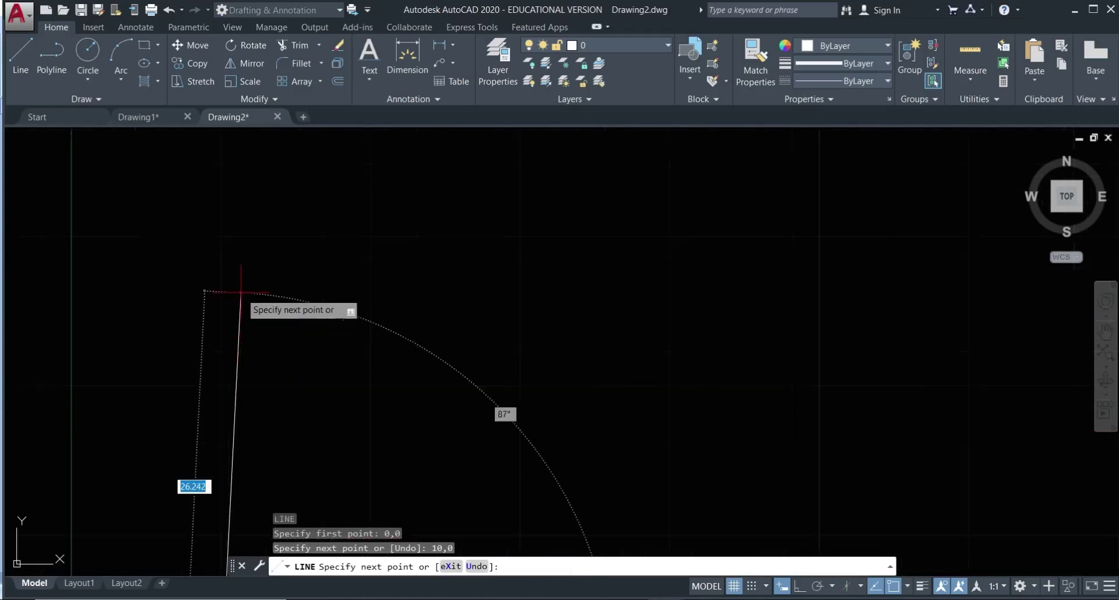
scroll(265, 222, "down", 2)
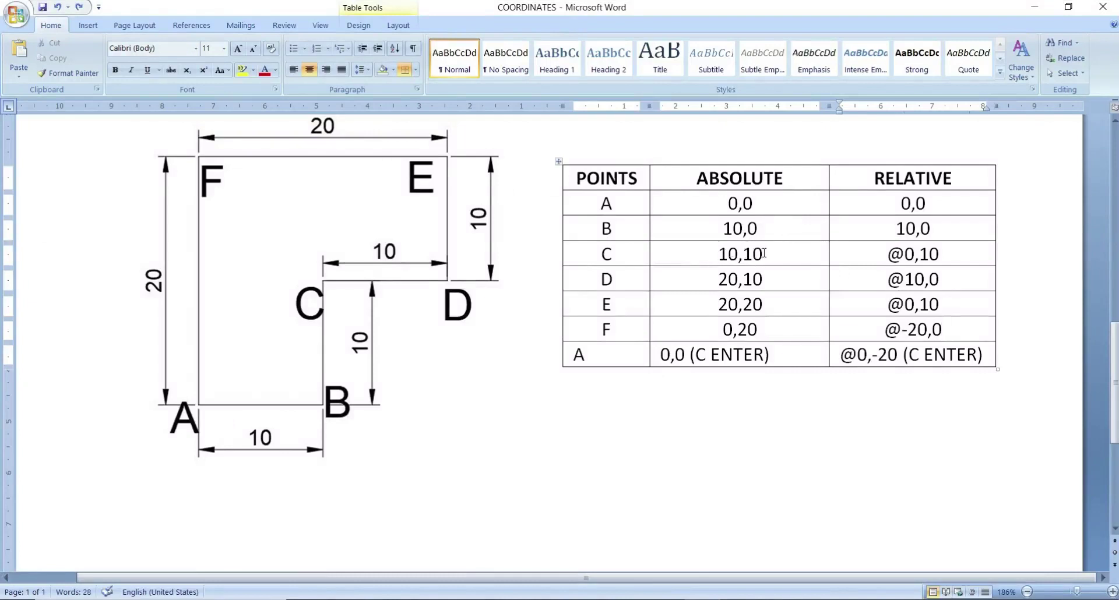
mouse_move(664, 599)
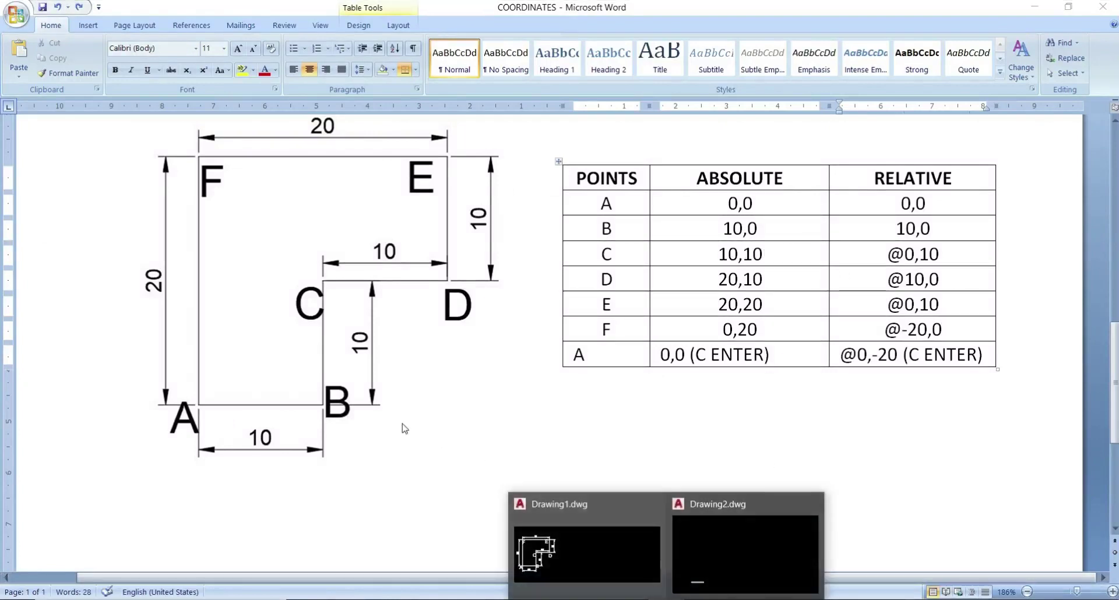
left_click(706, 499)
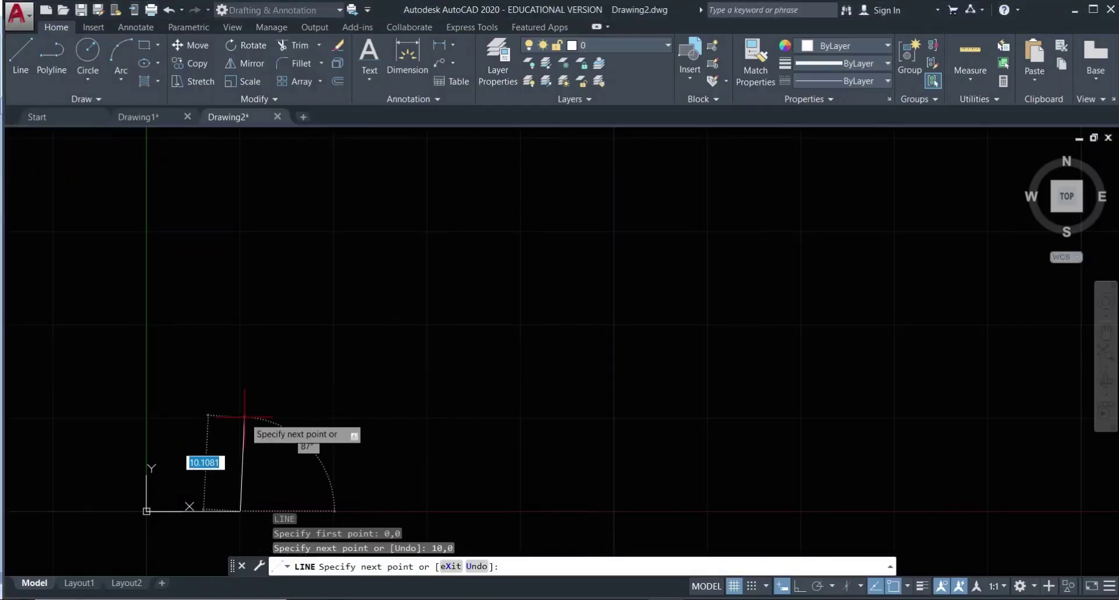
type("#")
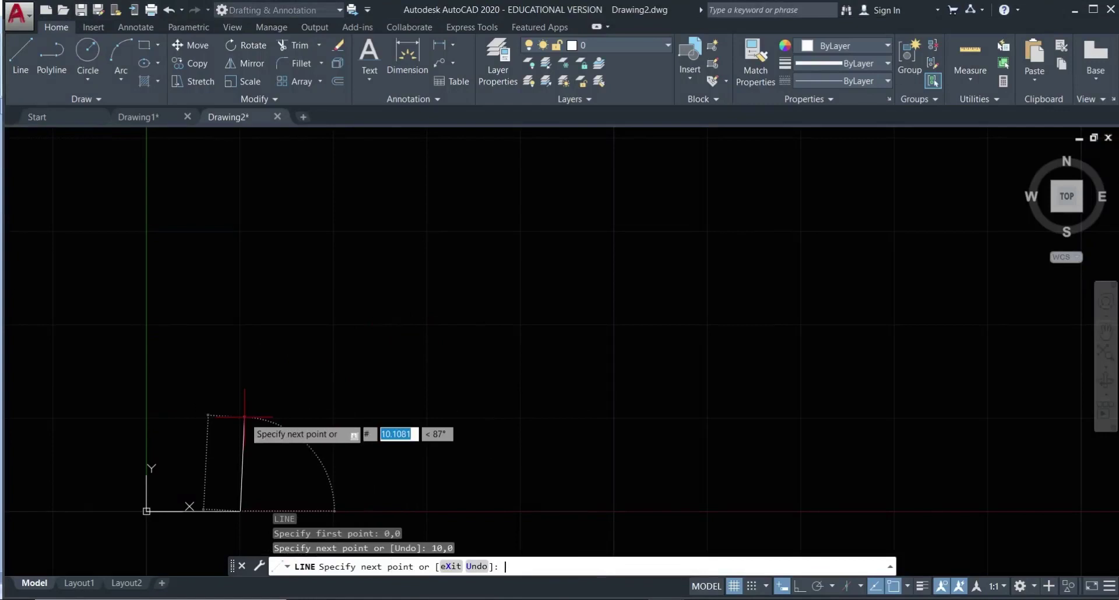
type("10")
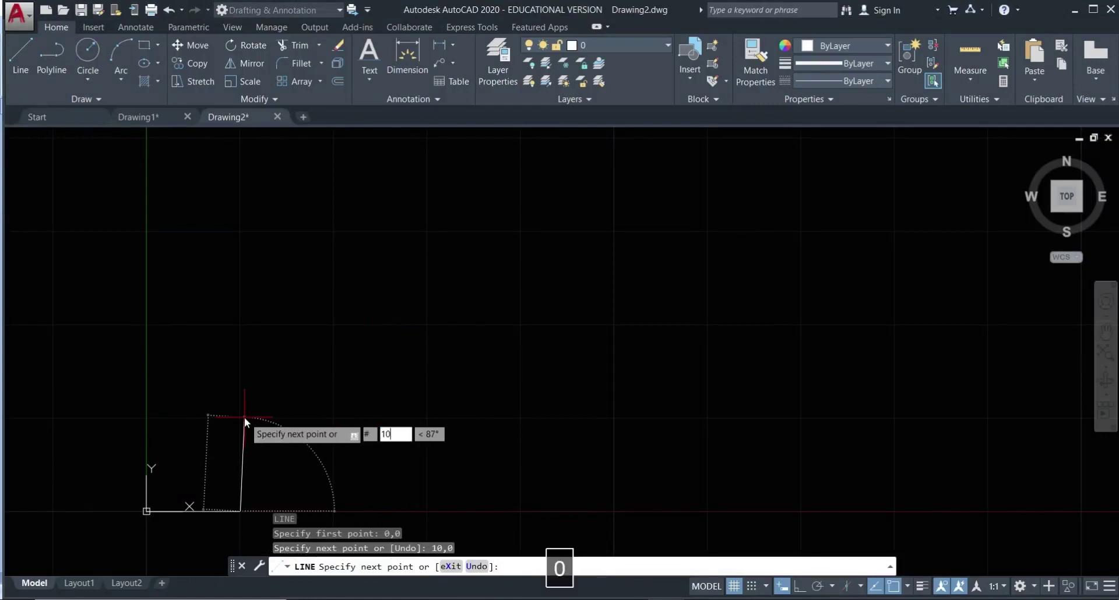
key("Tab")
type("90")
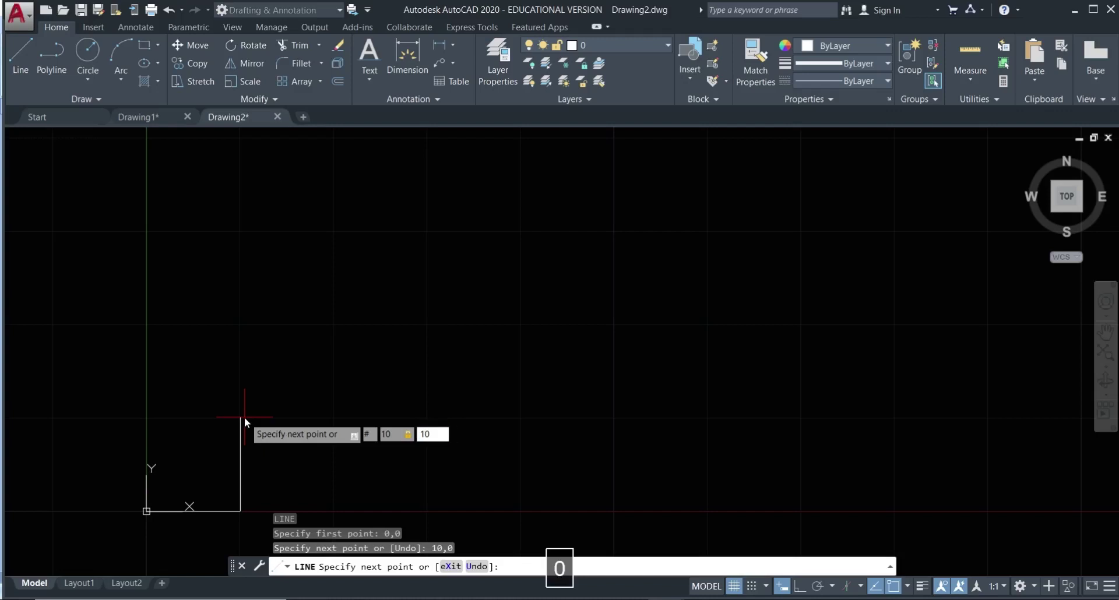
key("Return")
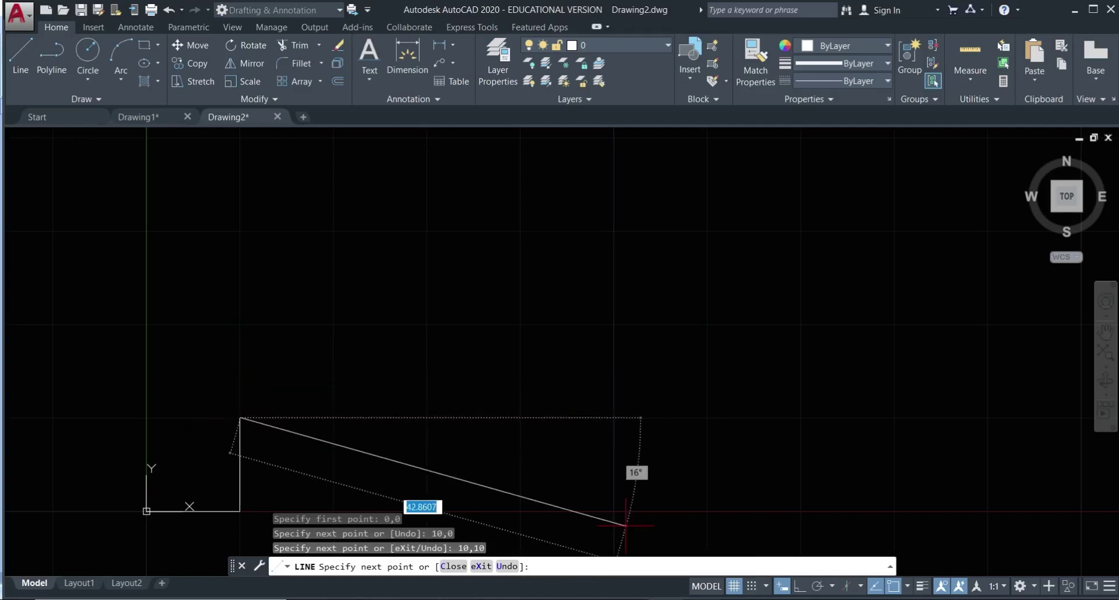
Step: Check point D in the Word coordinate table and continue the line in Drawing2 to the absolute coordinate #20,10
key("alt+Tab")
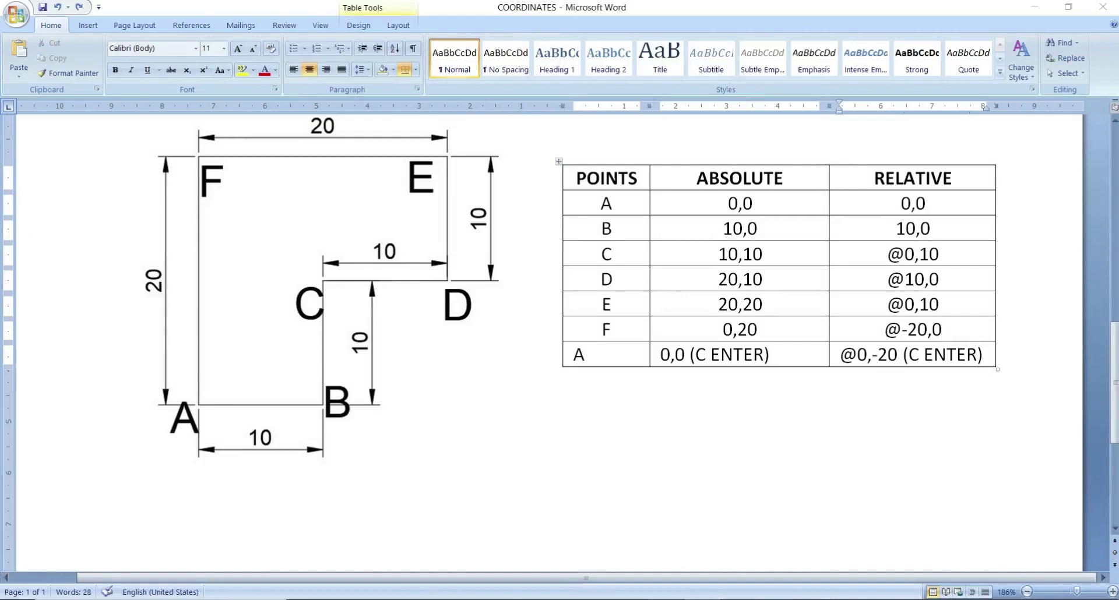
left_click(665, 599)
left_click(744, 550)
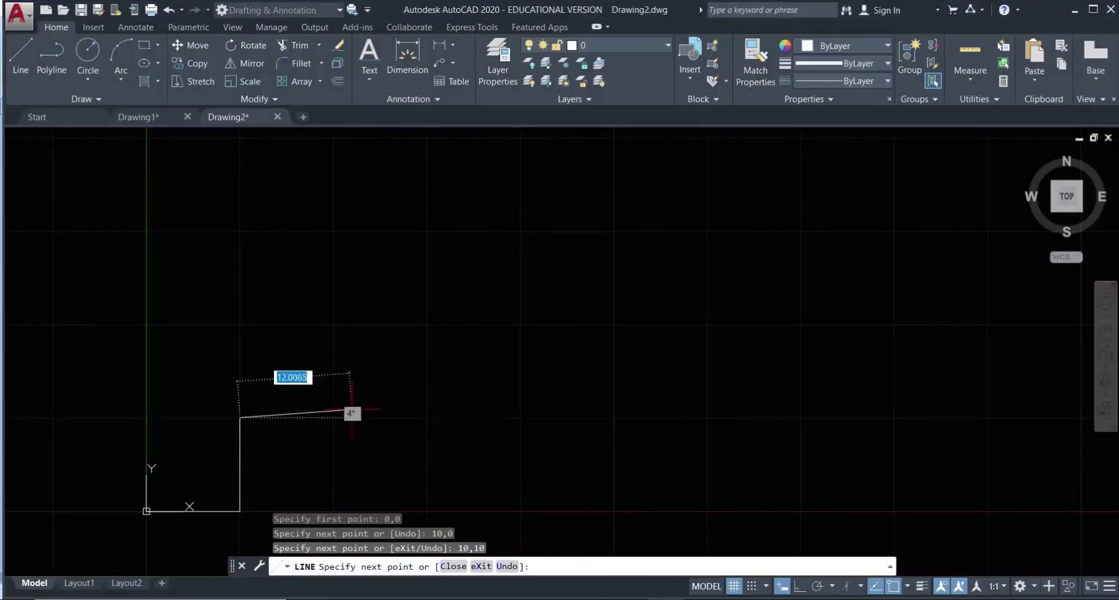
type("#")
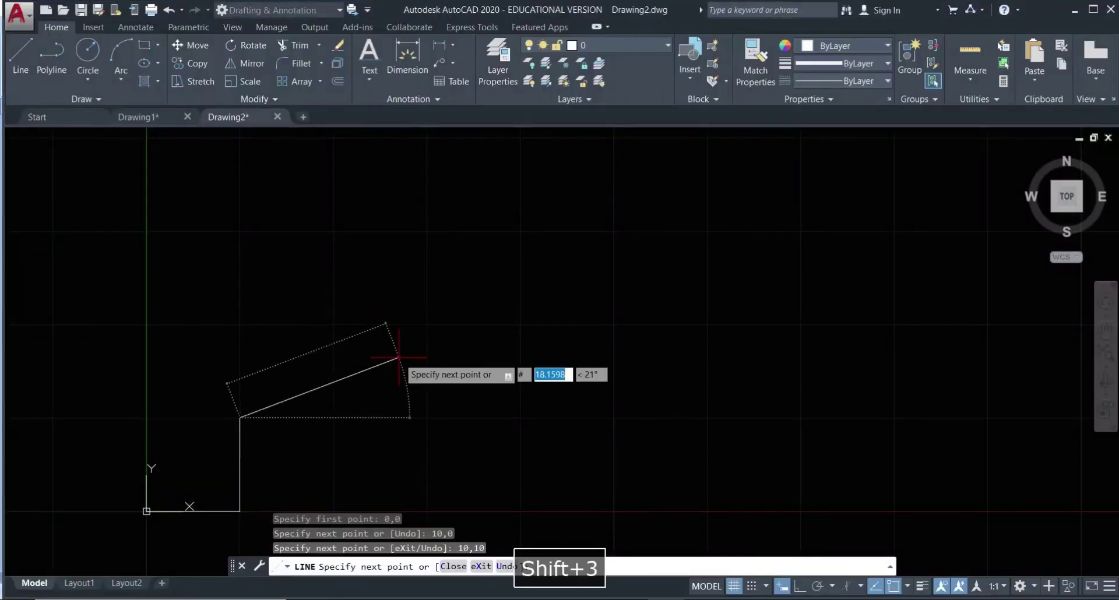
type("20")
key("Tab")
type("10")
key("Return")
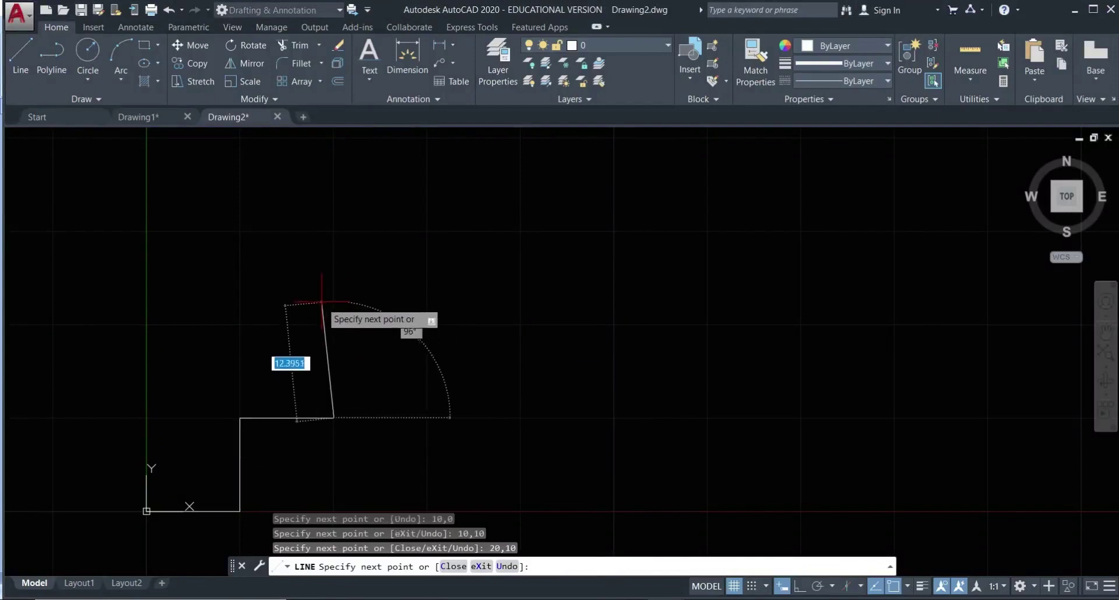
Step: Check point E in the Word table, try to continue the line with 20,20 without the # prefix, and undo that segment
left_click(574, 599)
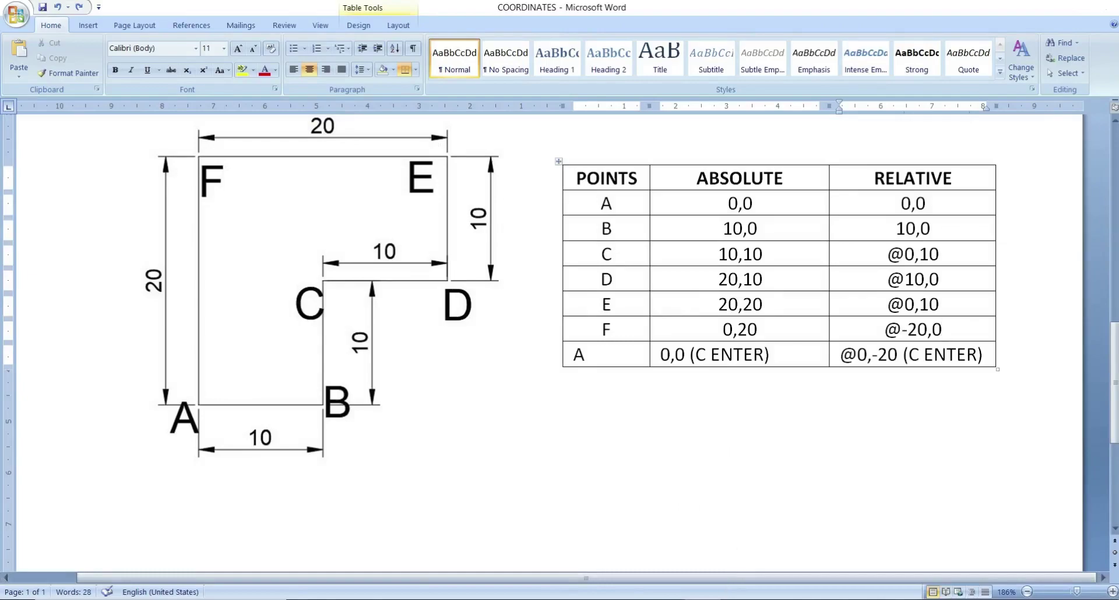
left_click(584, 599)
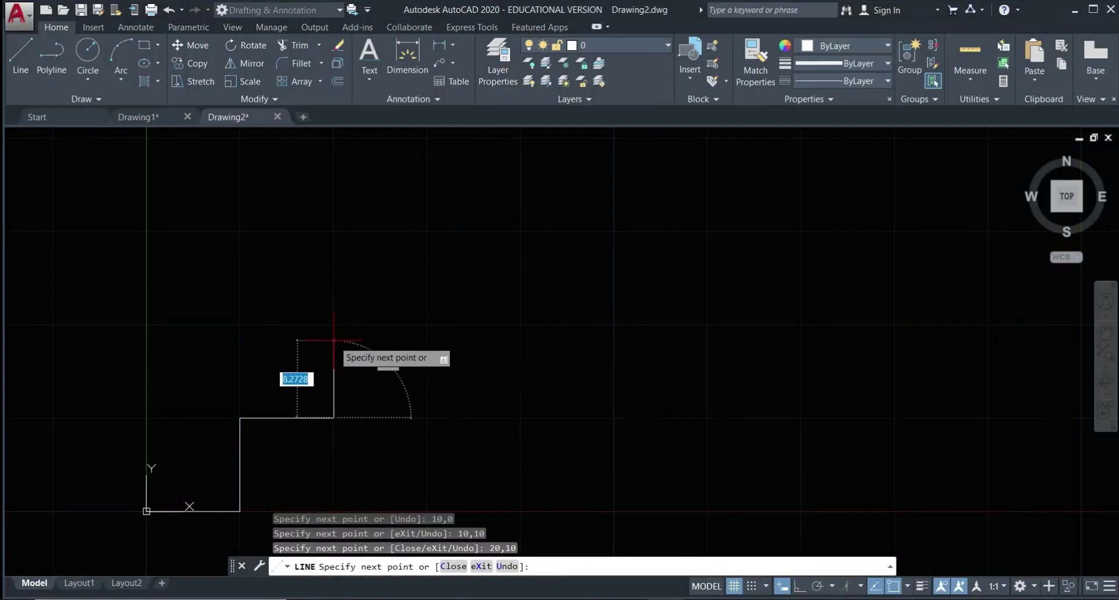
type("20,20")
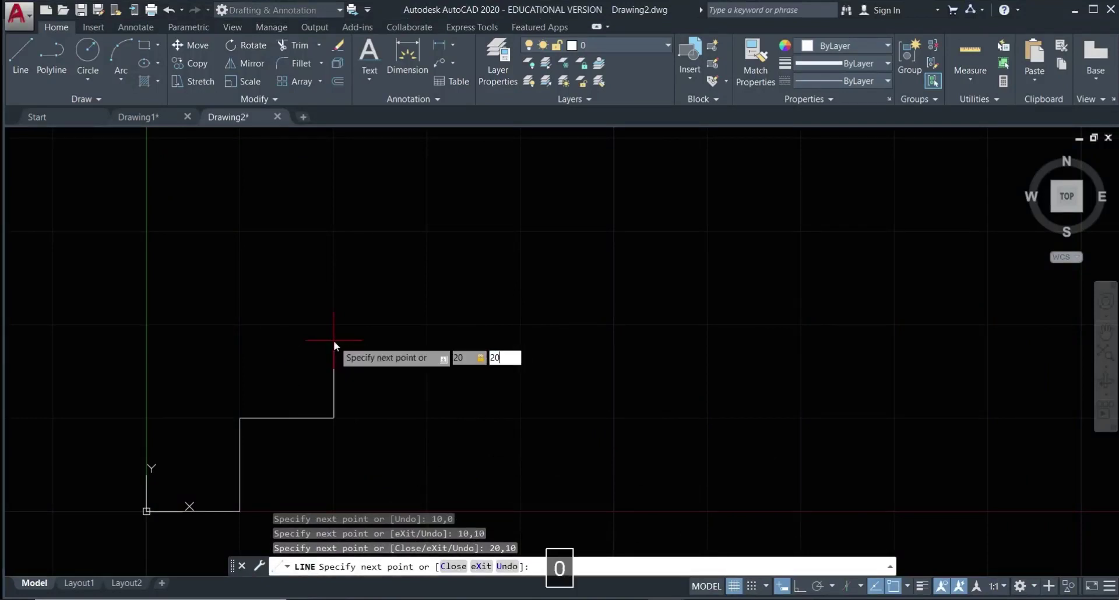
key("Return")
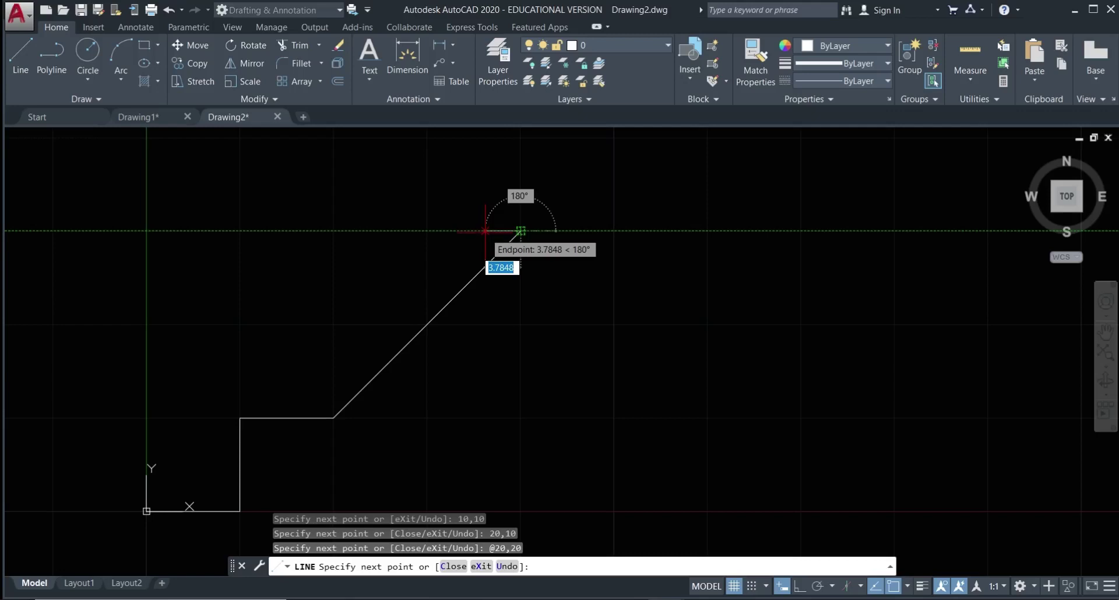
key("ctrl+z")
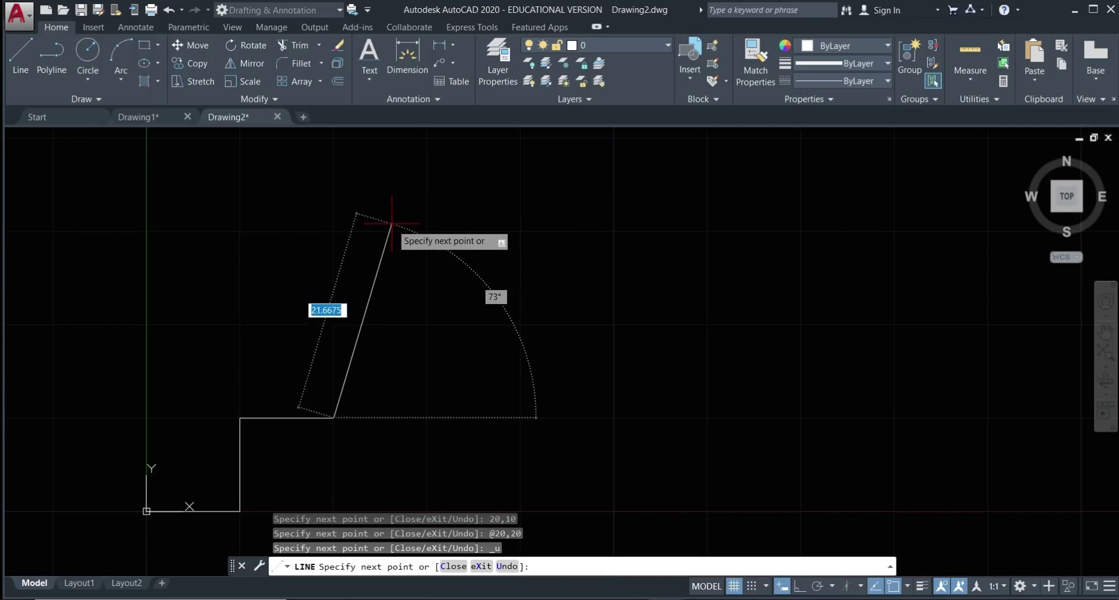
Step: Continue the line to point E using the absolute coordinate #20,20
type("#")
type("20")
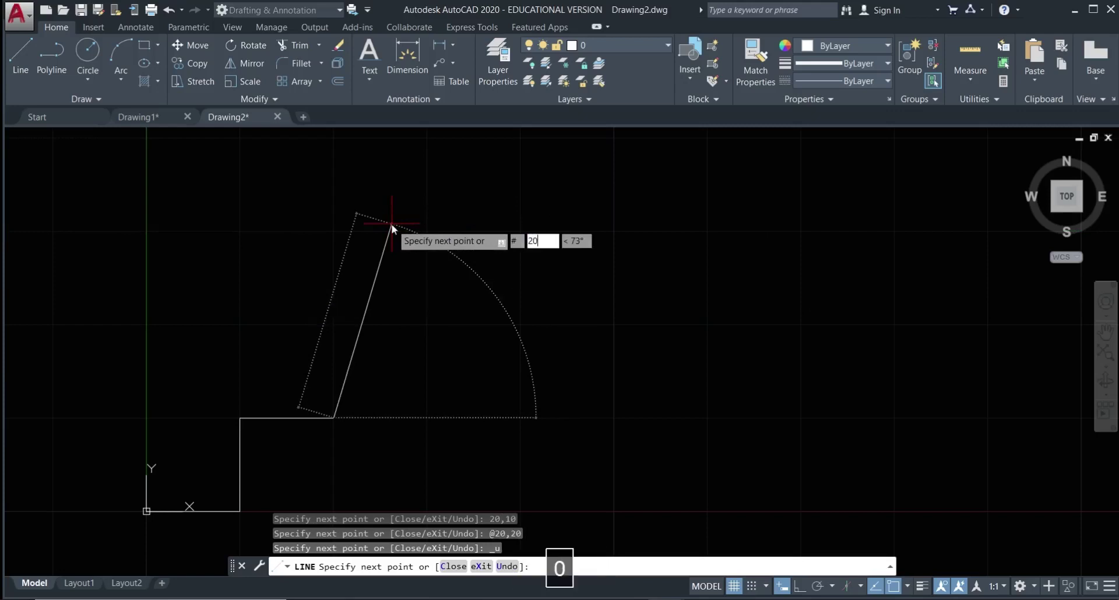
type(",20")
key("Return")
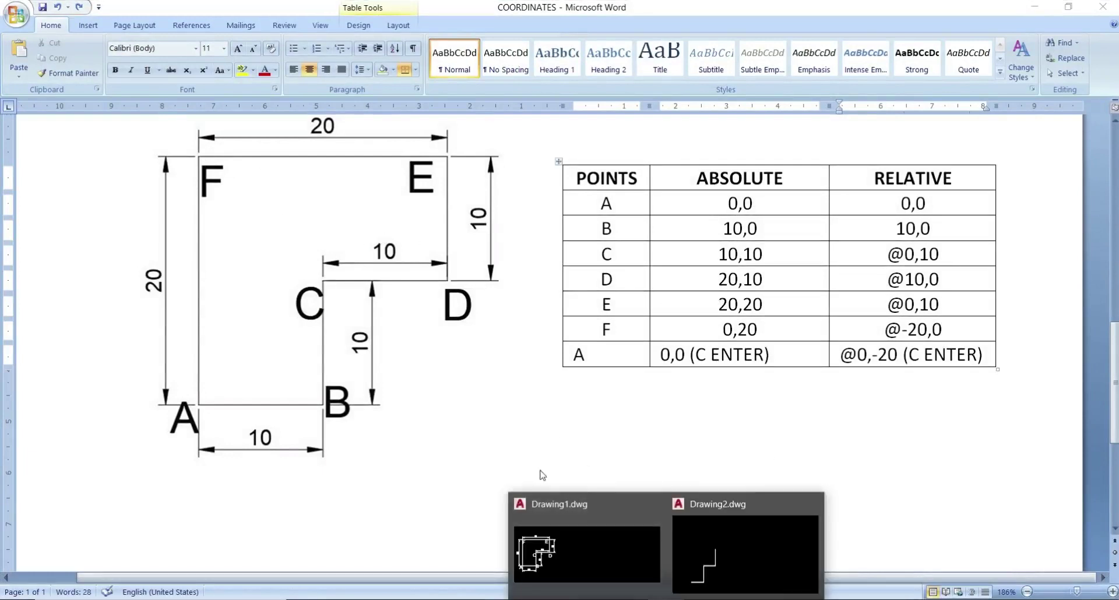
Step: Continue the line in Drawing2 to point F at the absolute coordinate #0,20 and close the outline back to point A
left_click(742, 510)
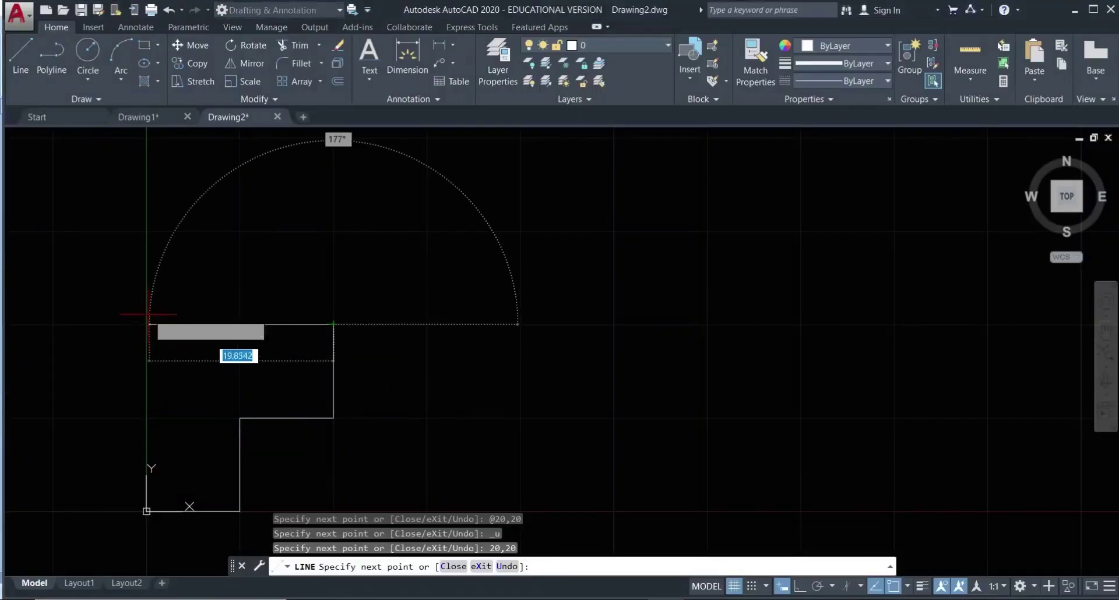
type("#")
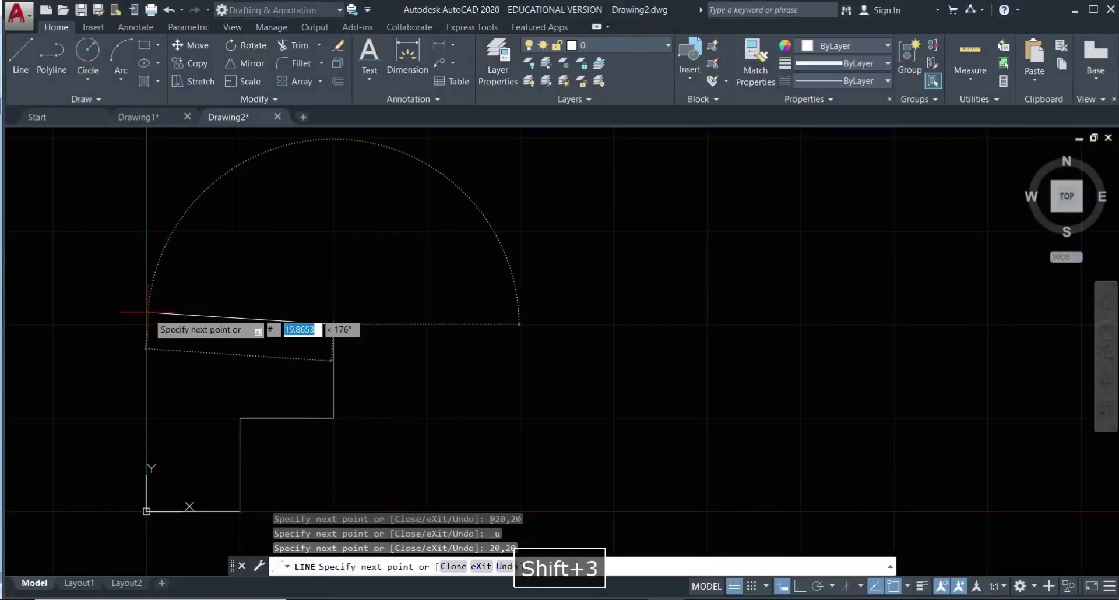
type("0,20")
key("Return")
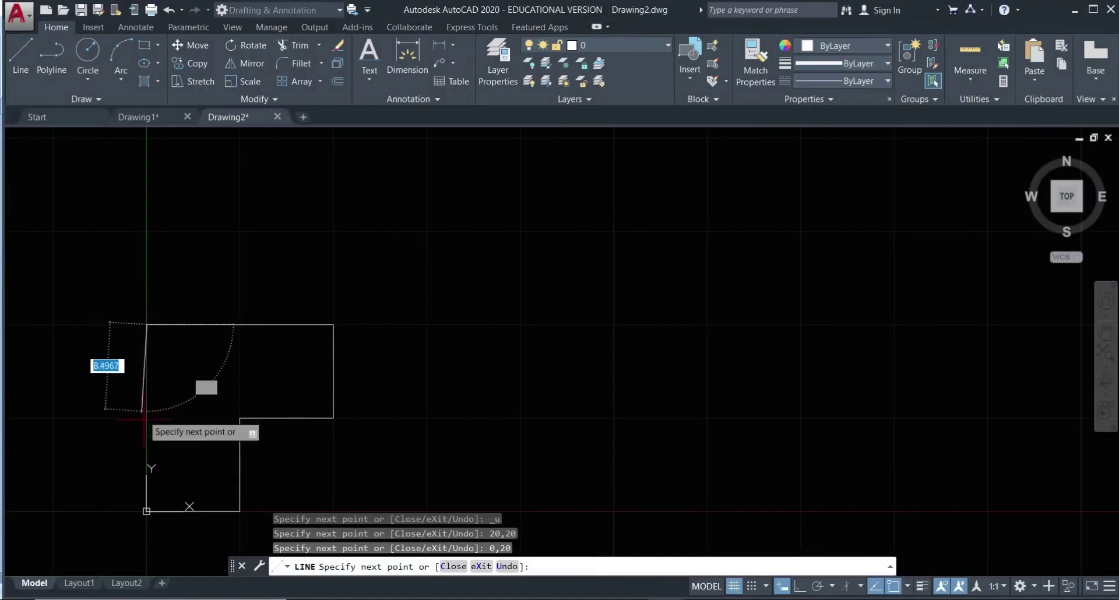
type("C")
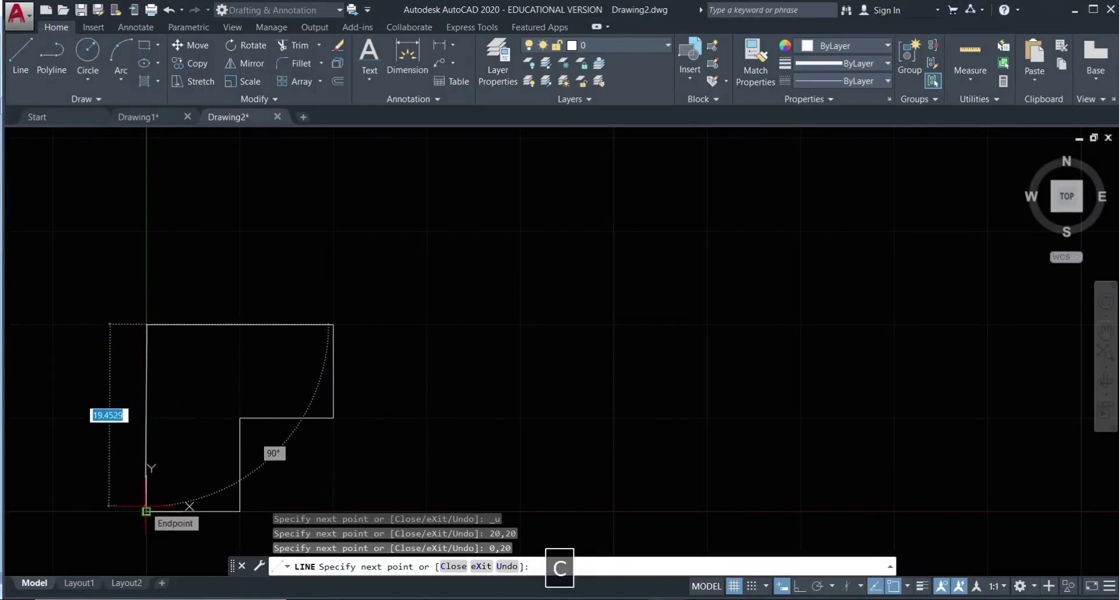
key("Return")
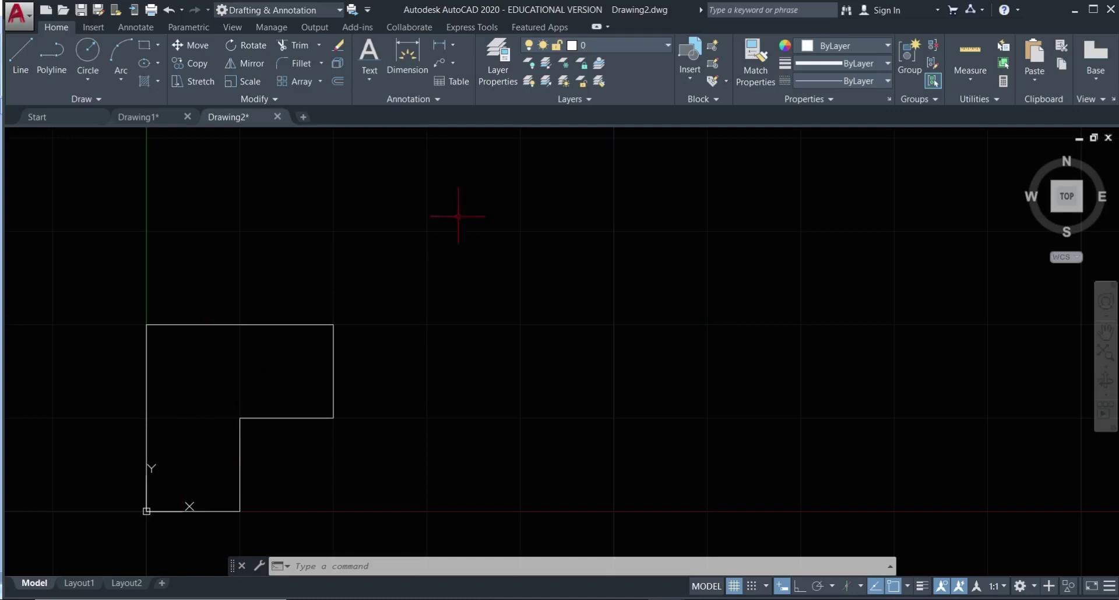
Step: Measure the distance from the outline's inner corner C down to corner B with the Distance tool
left_click(965, 78)
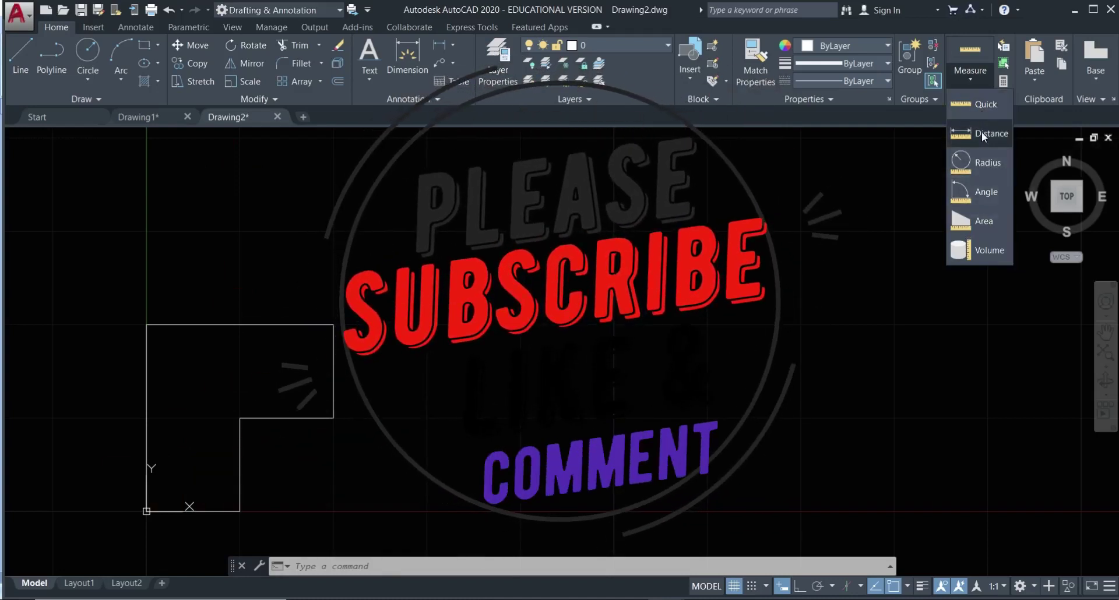
left_click(981, 133)
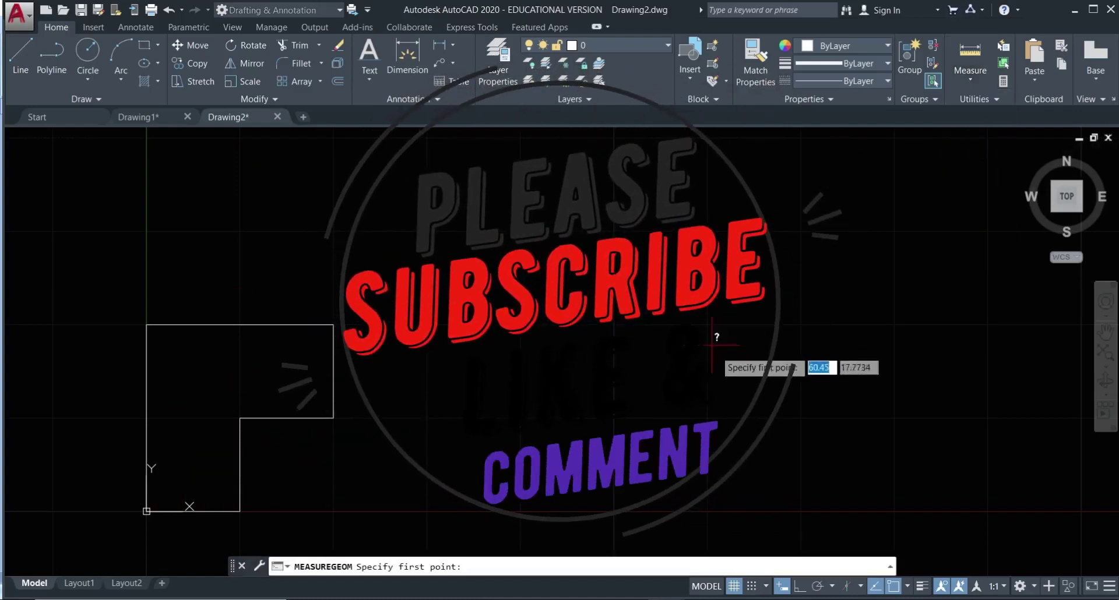
left_click(239, 418)
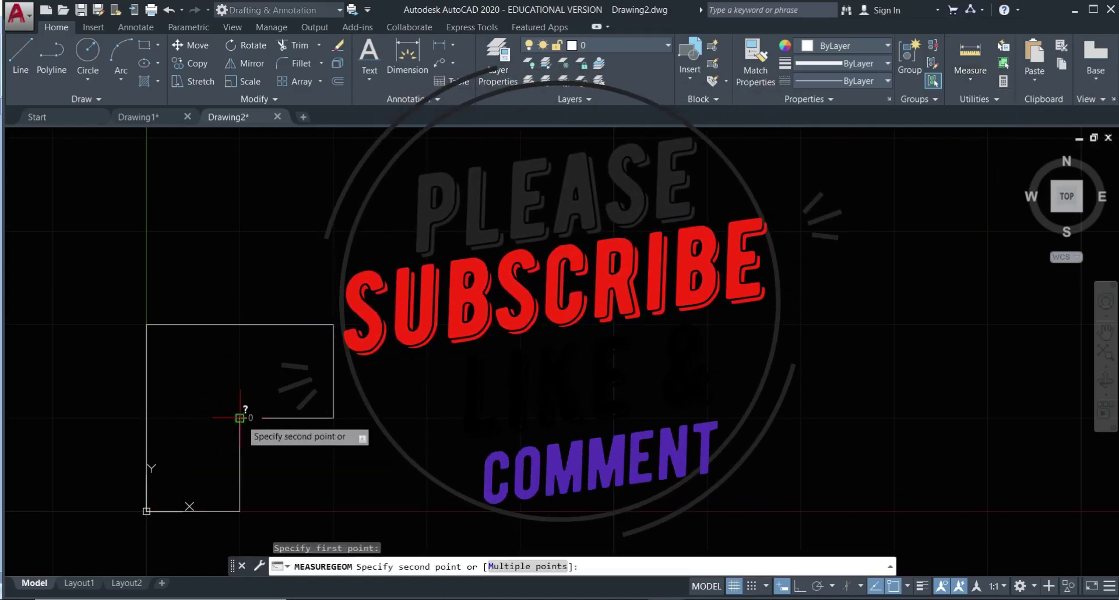
left_click(240, 511)
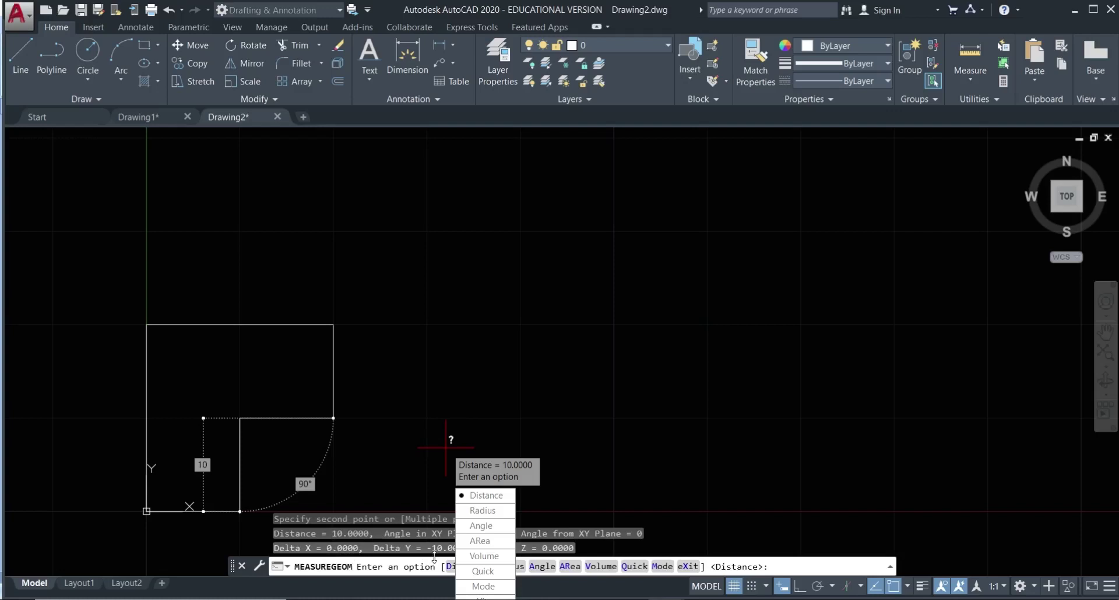
key("Escape")
key("Escape")
key("Escape")
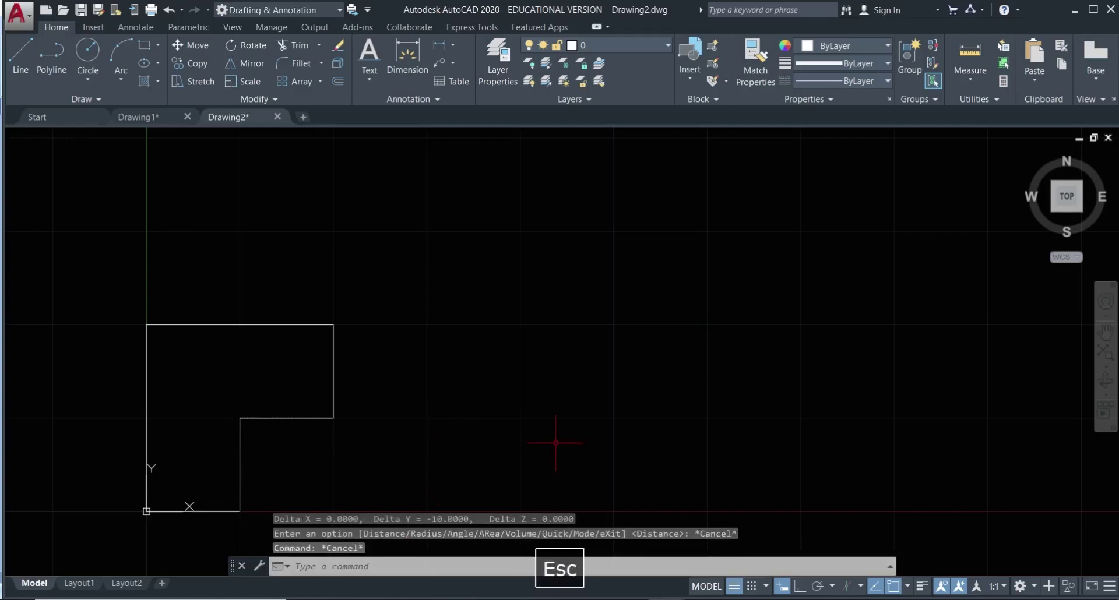
left_click(979, 81)
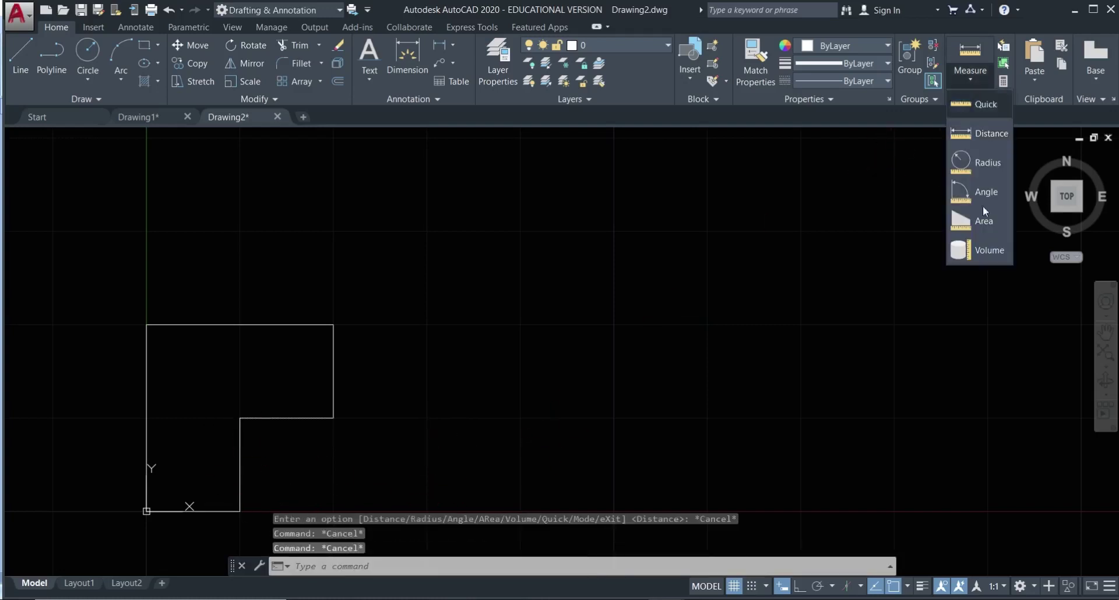
key("Escape")
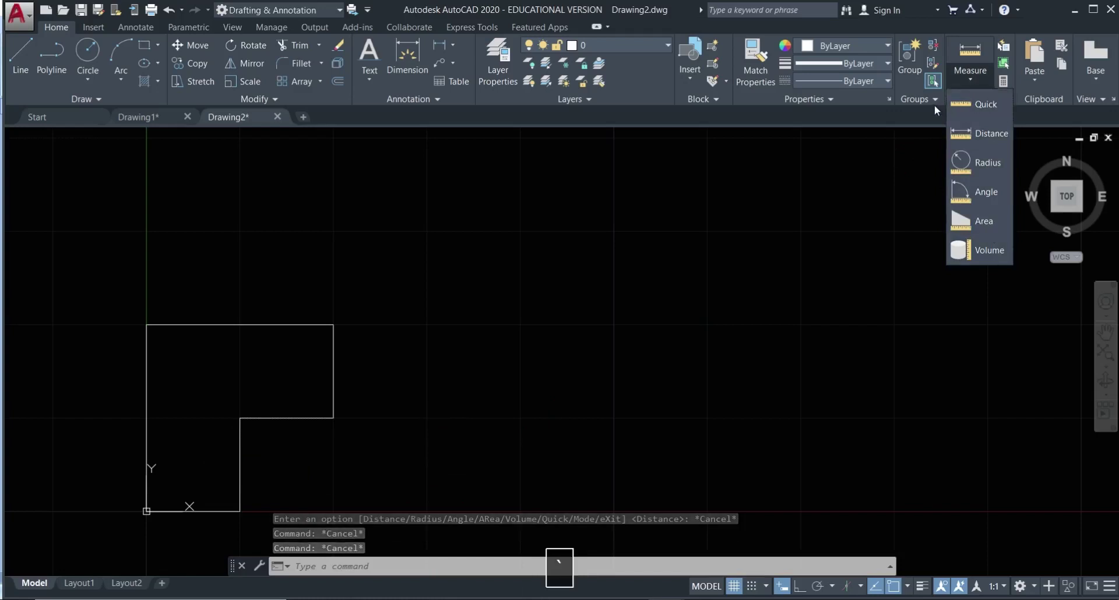
key("Escape")
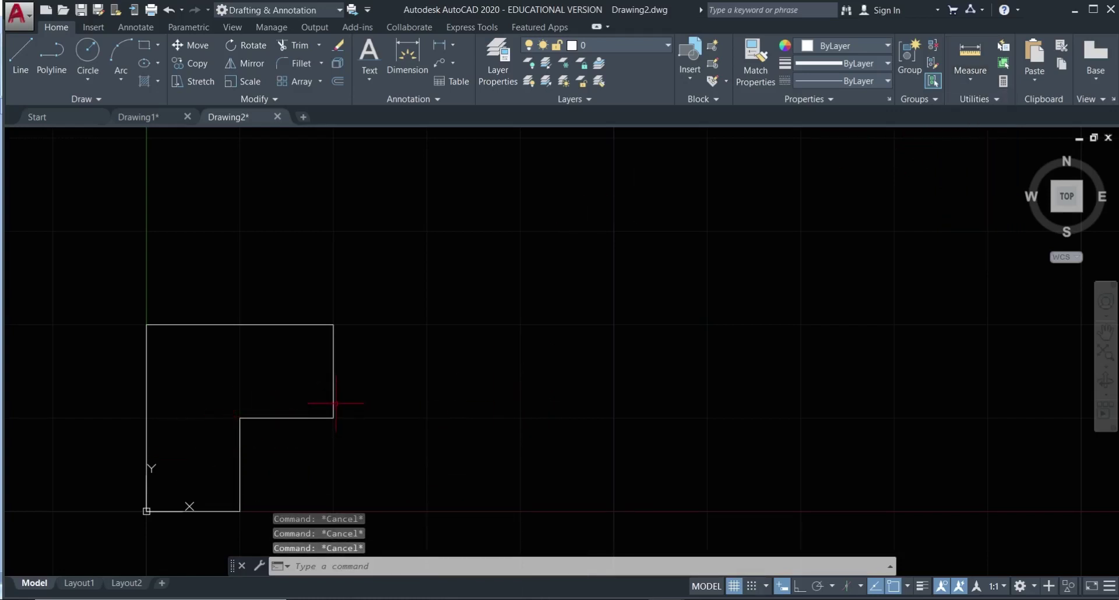
Step: Erase the entire L-shaped outline from Drawing2
key("ctrl+a")
key("Delete")
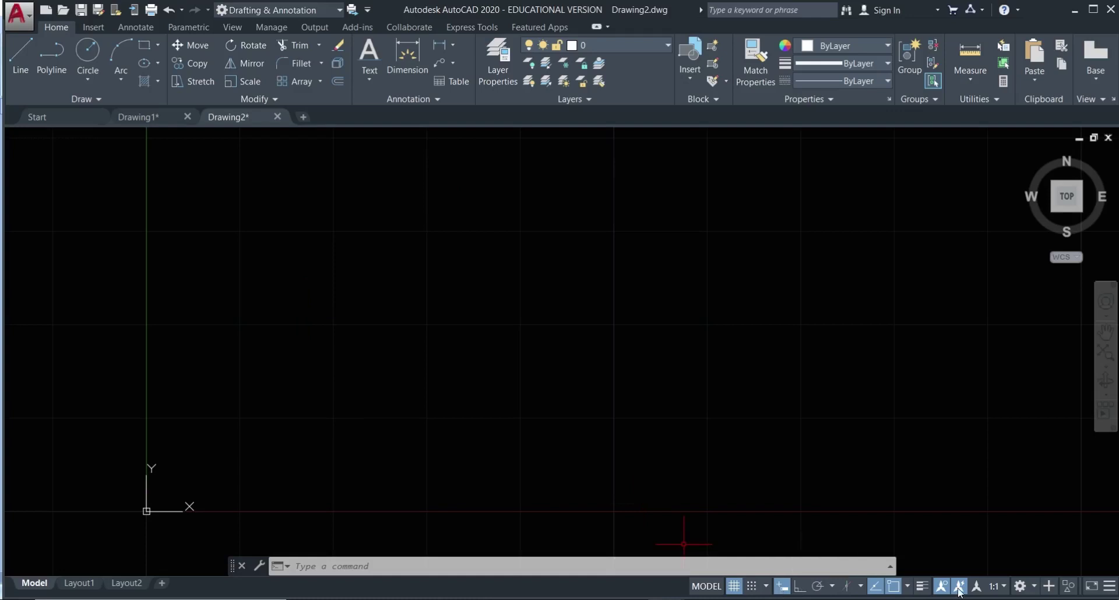
Step: Check that Dynamic Input is enabled for the status bar and view its page in the Drafting Settings
left_click(1110, 586)
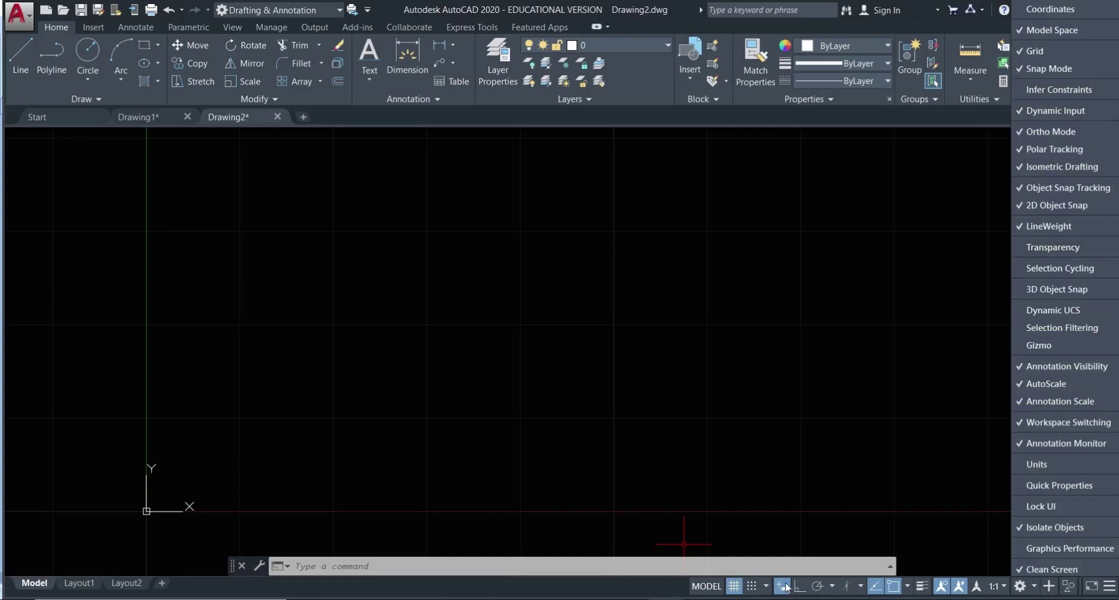
key("Escape")
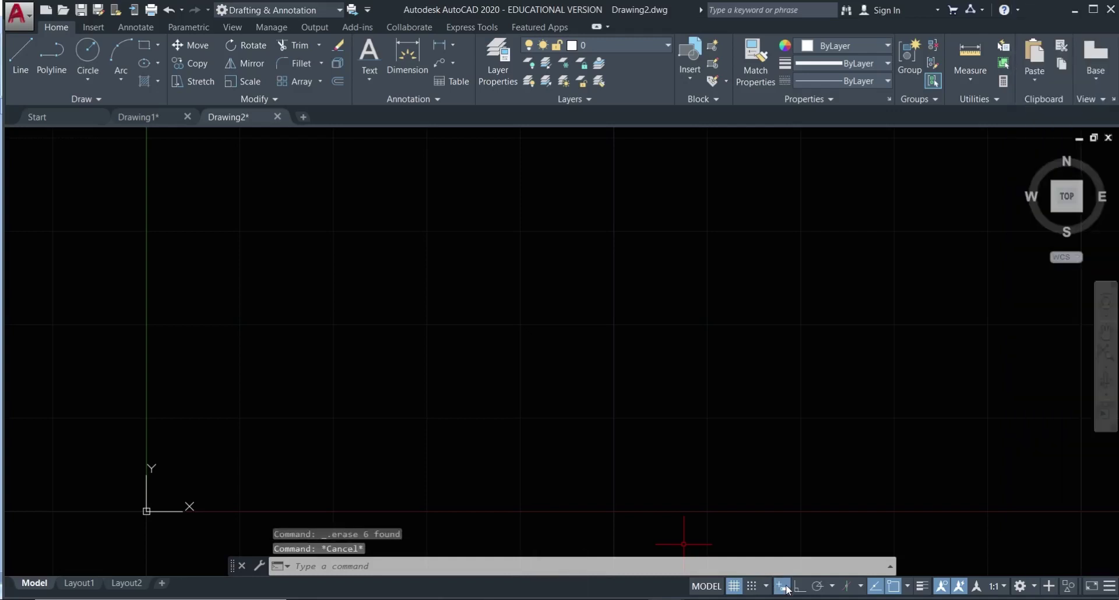
right_click(783, 587)
left_click(792, 570)
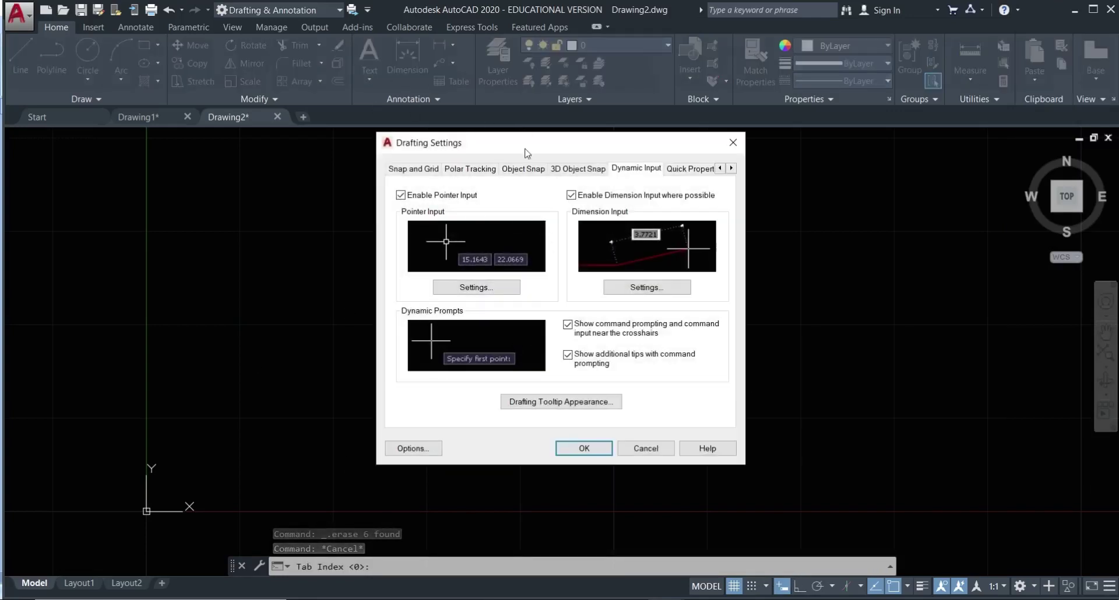
left_click(733, 143)
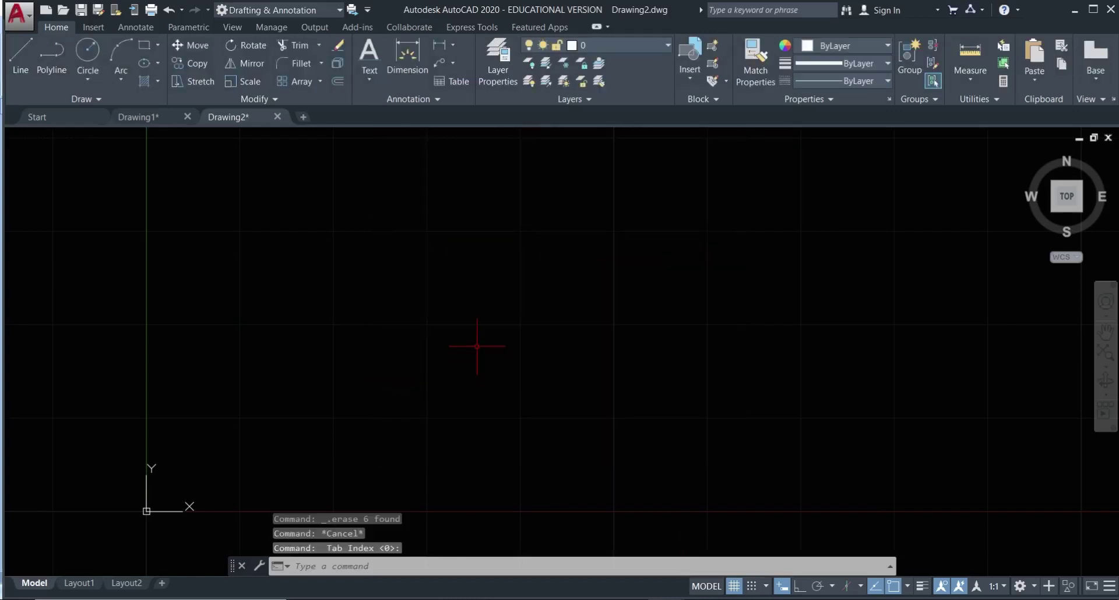
Step: Use the DS command to set the Dynamic Input pointer format to absolute coordinates for second or next points
type("DS")
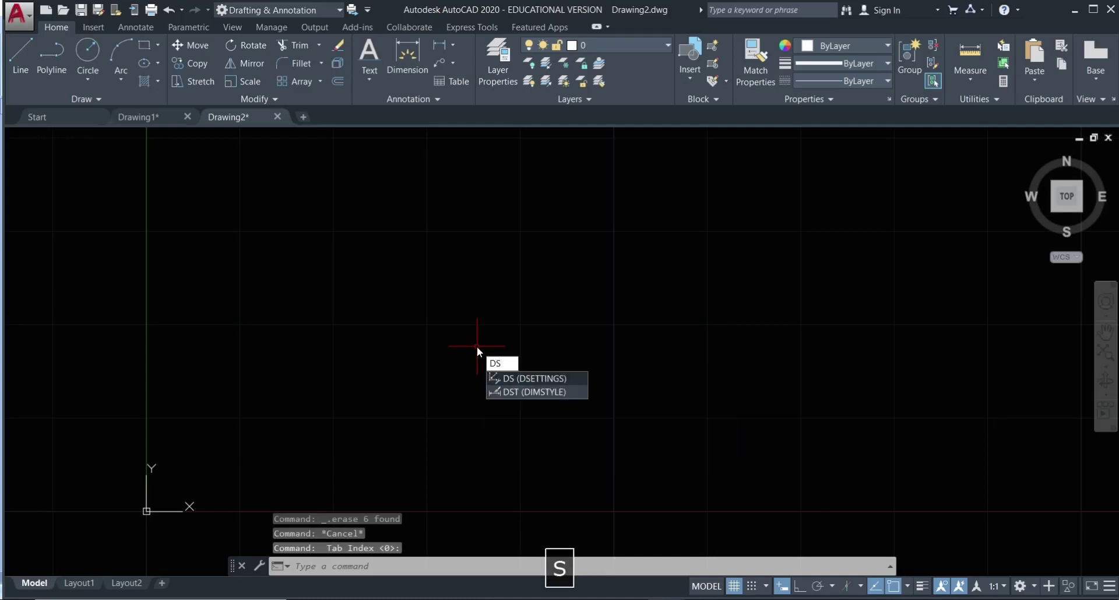
key("Return")
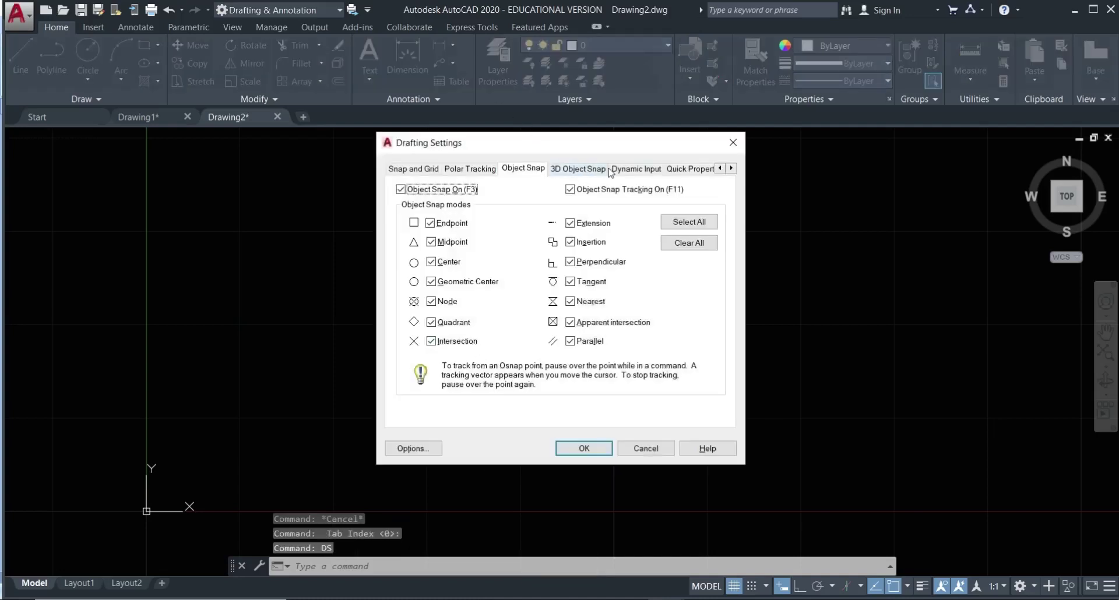
left_click(636, 169)
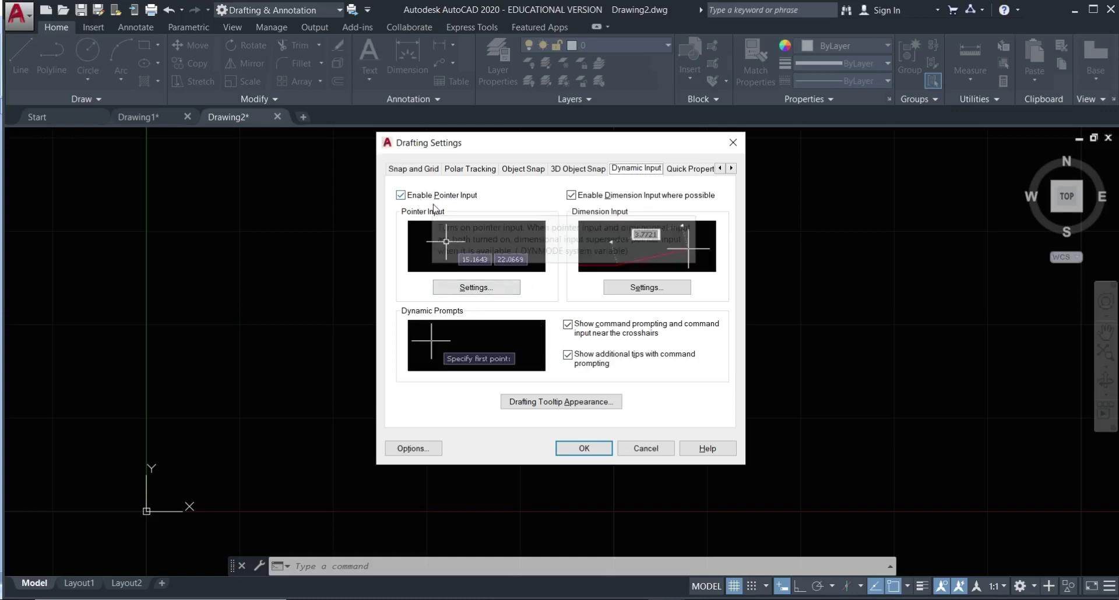
left_click(476, 288)
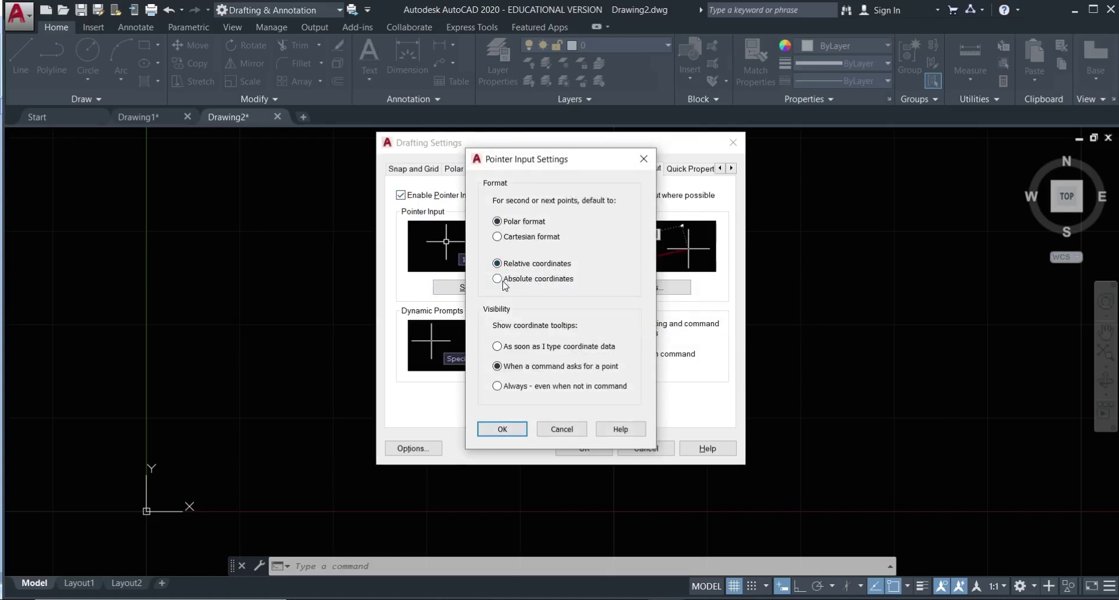
left_click(502, 430)
left_click(590, 450)
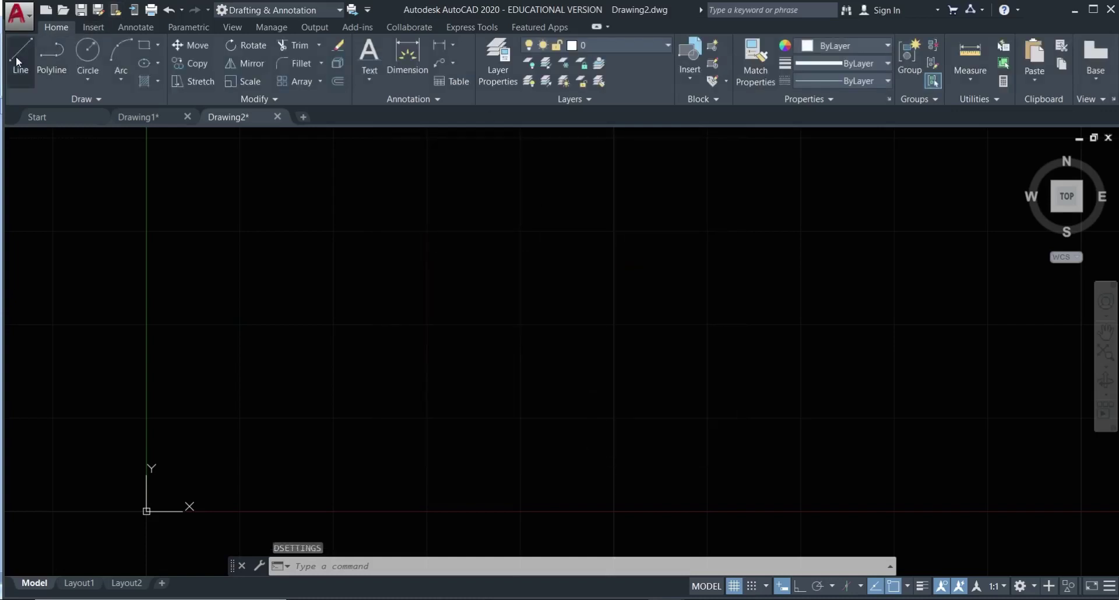
Step: Draw the outline's first line segment from 0,0 to 10,0 without a # prefix
left_click(16, 56)
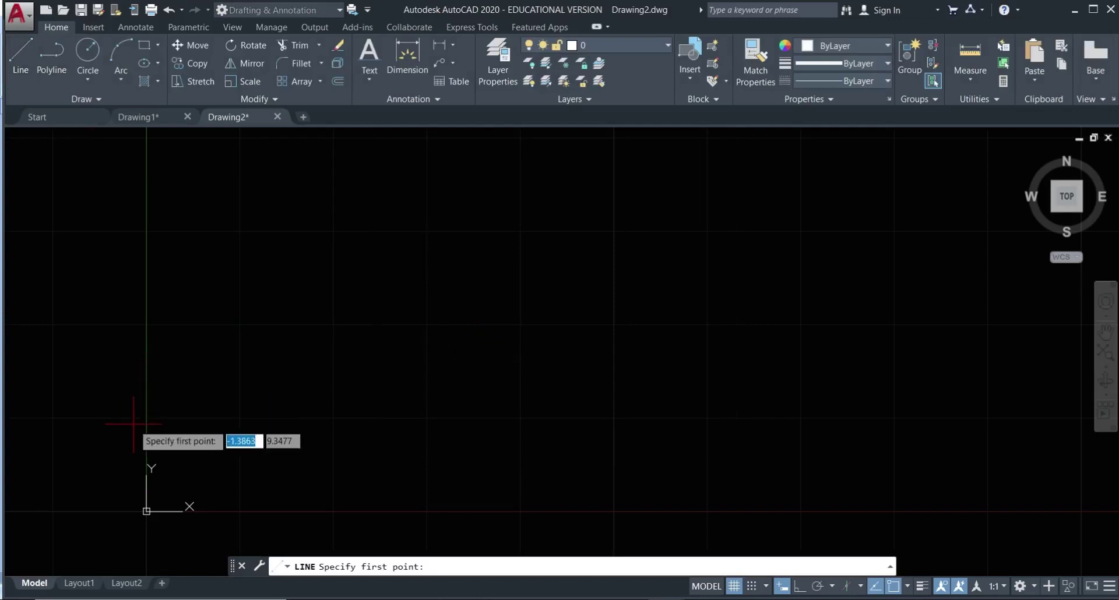
type("0,0")
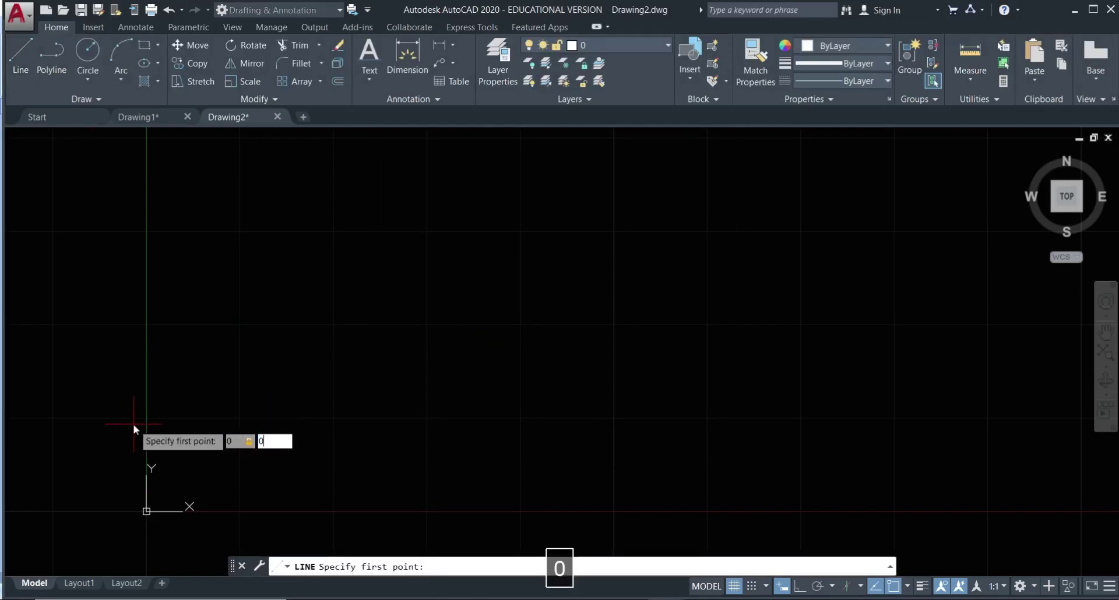
key("Return")
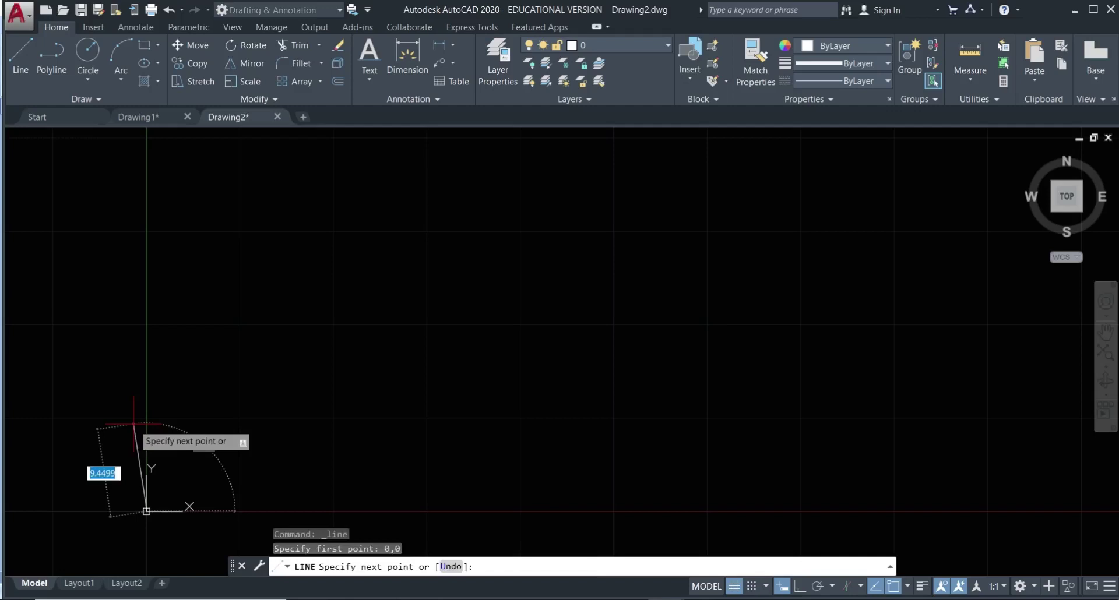
type("10")
key("Tab")
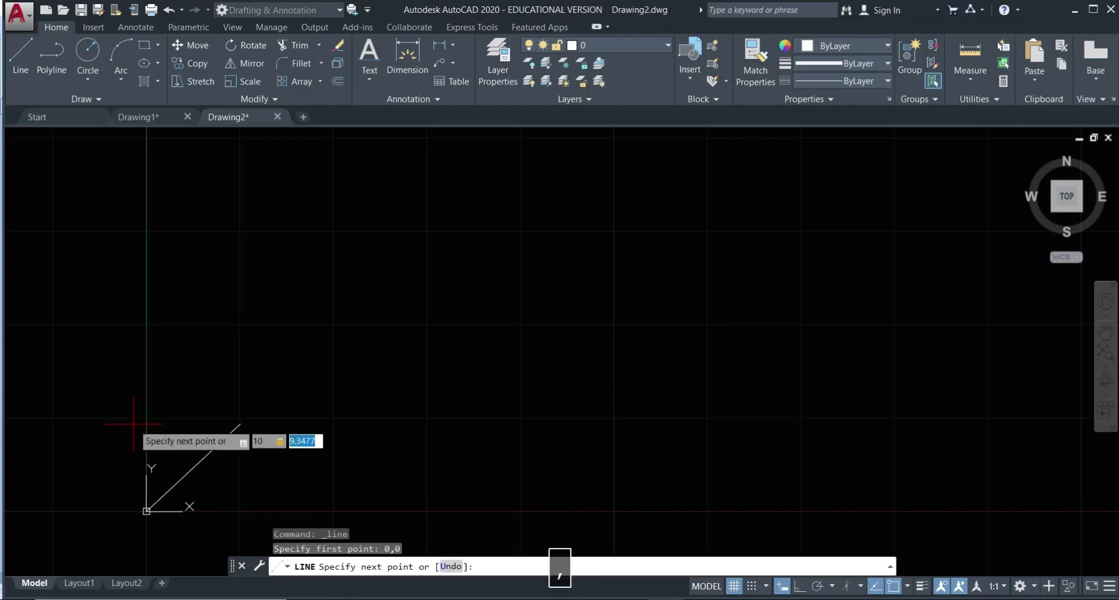
type("0")
key("Return")
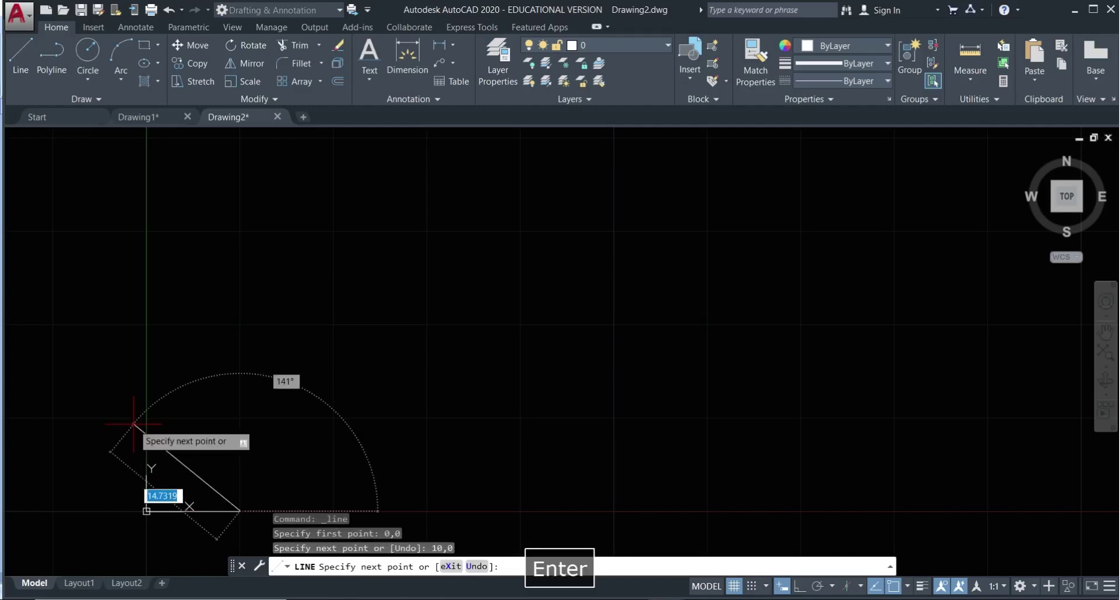
Step: Continue the line to the absolute coordinates 10,10 and 20,10 for points C and D
type("10")
key("Tab")
type("10")
key("Return")
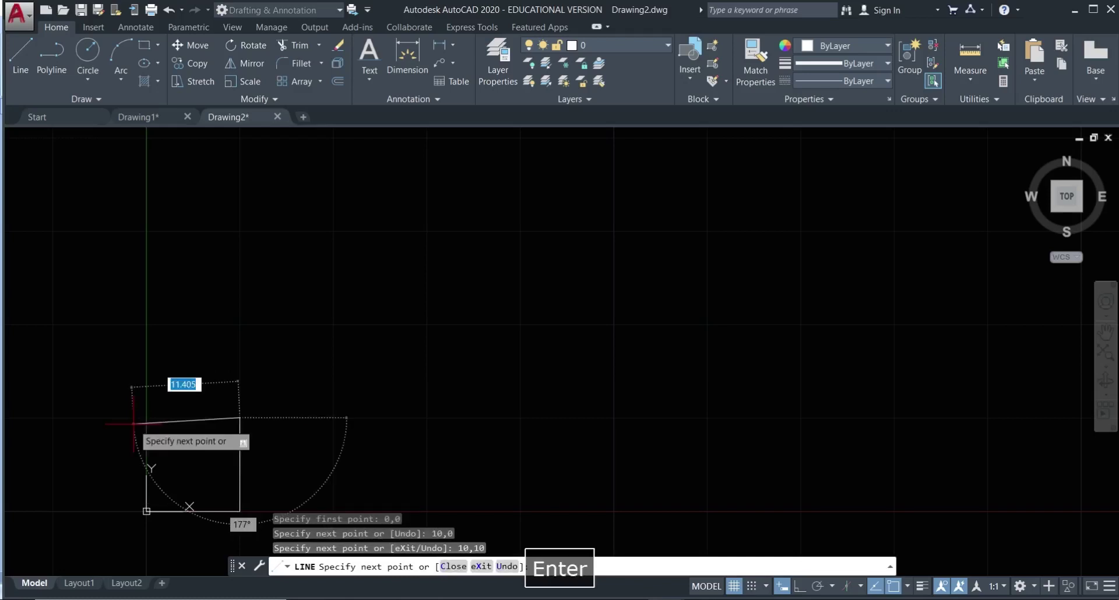
type("20,")
type("10")
key("Return")
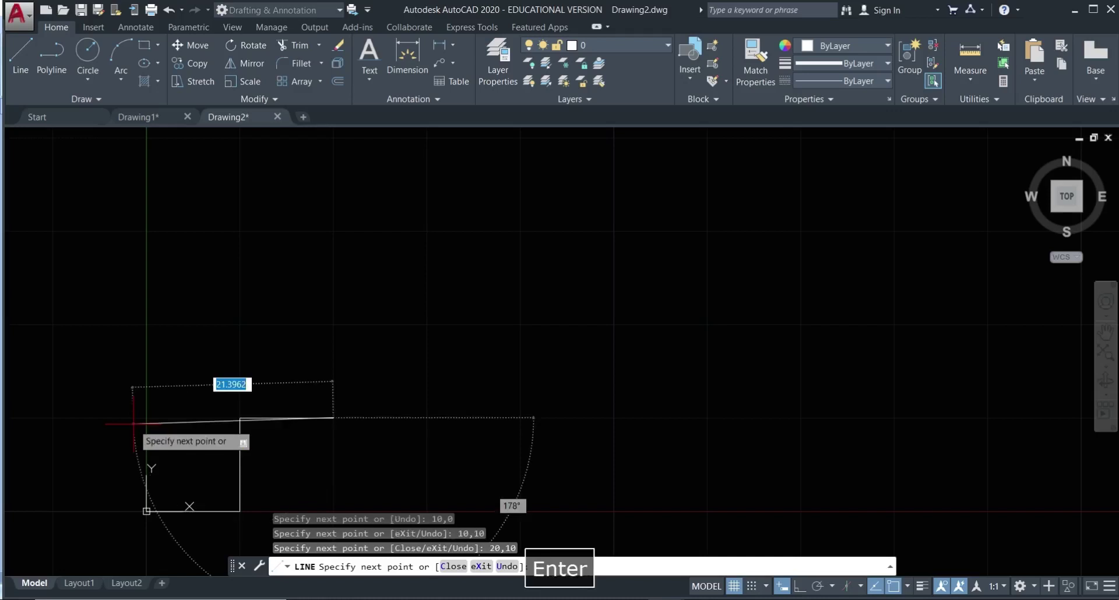
Step: Complete the outline through the absolute points 20,20 and 0,20 back to 0,0, and end the Line command
type("20,20")
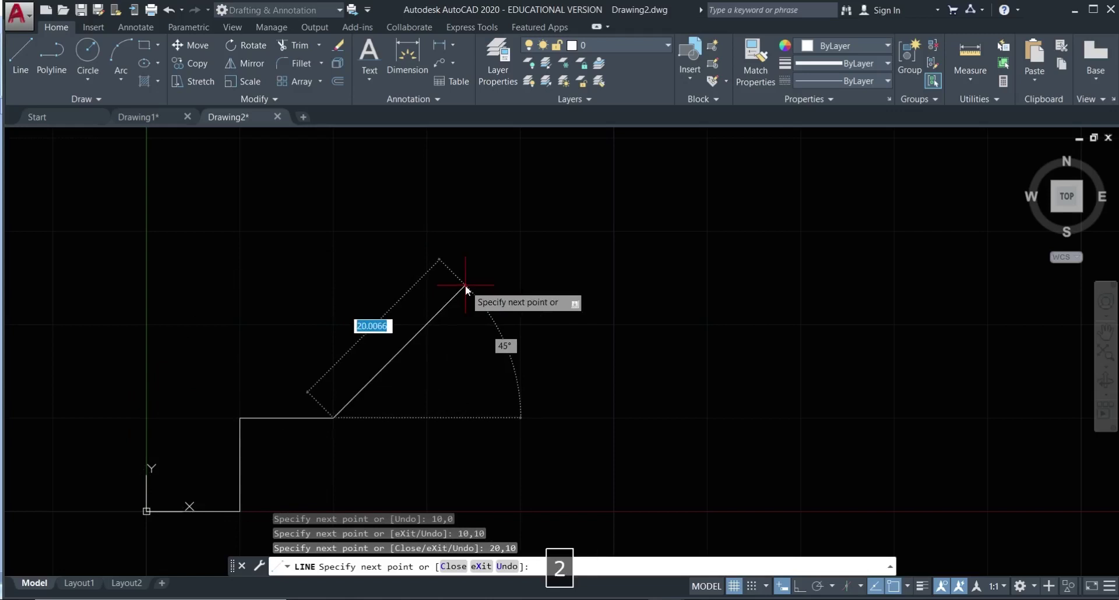
key("Return")
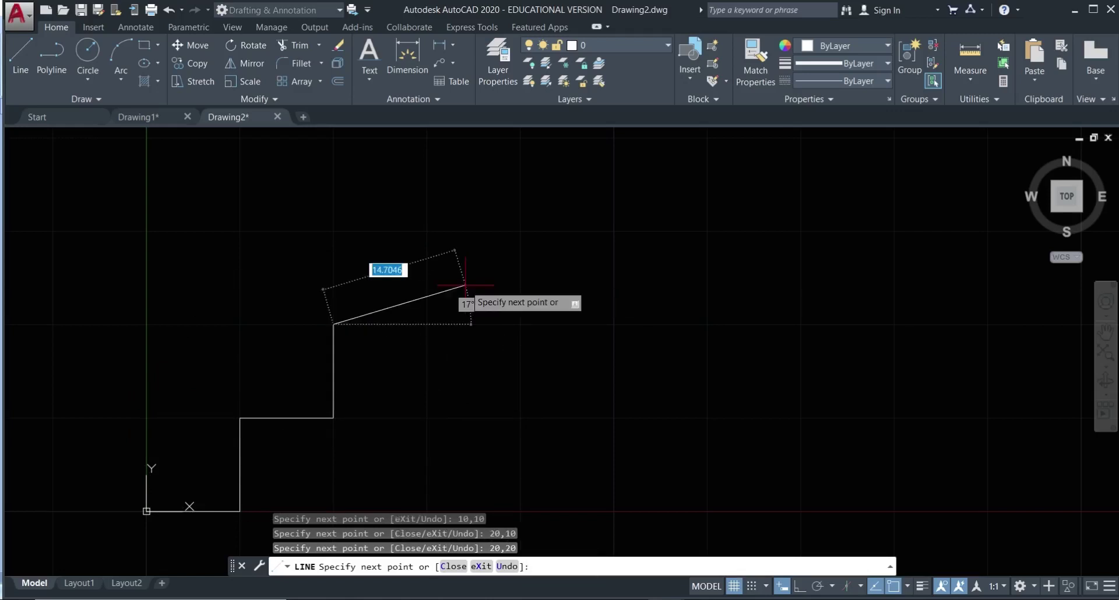
type("0,20")
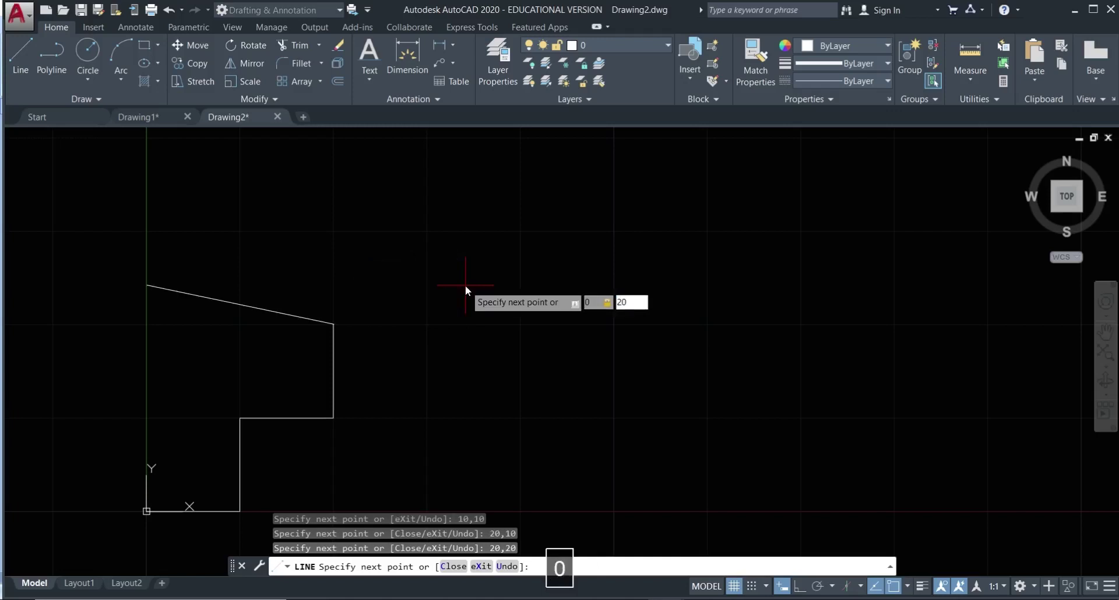
key("Return")
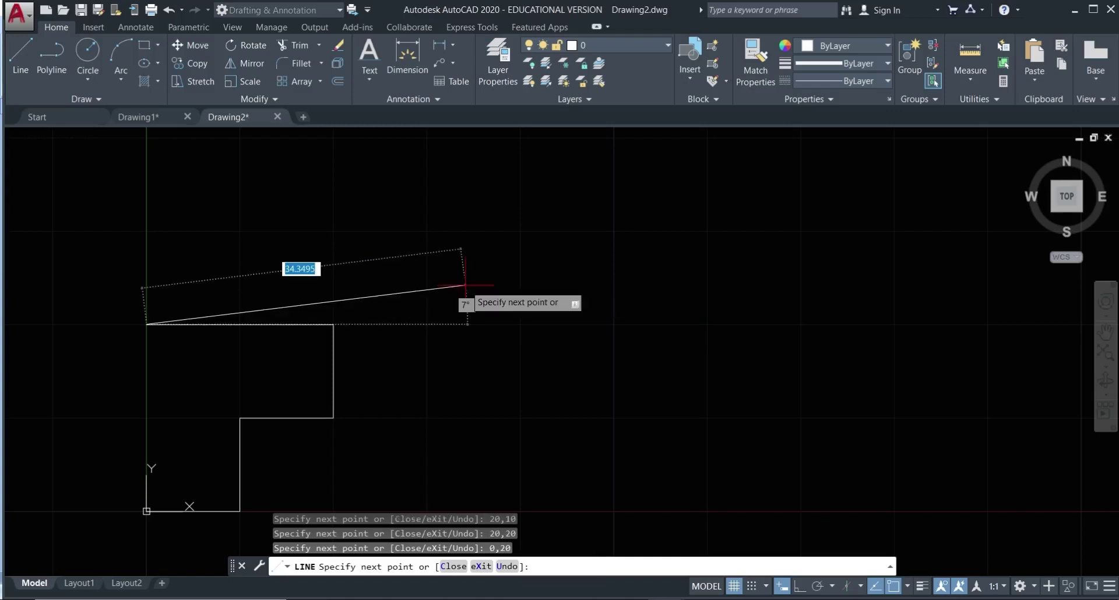
type("0,0")
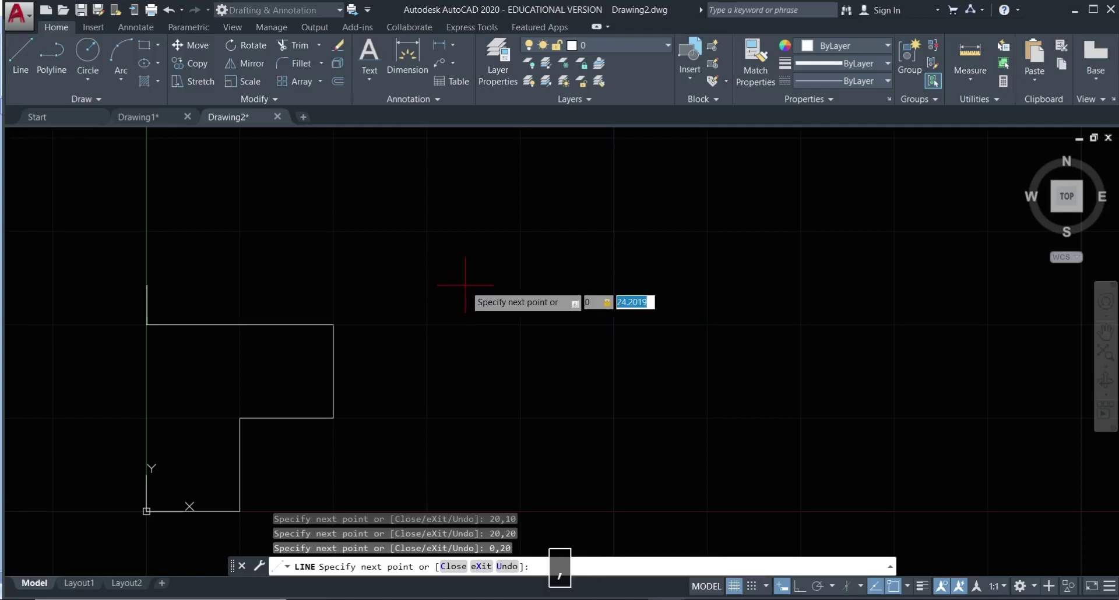
key("Return")
key("Escape")
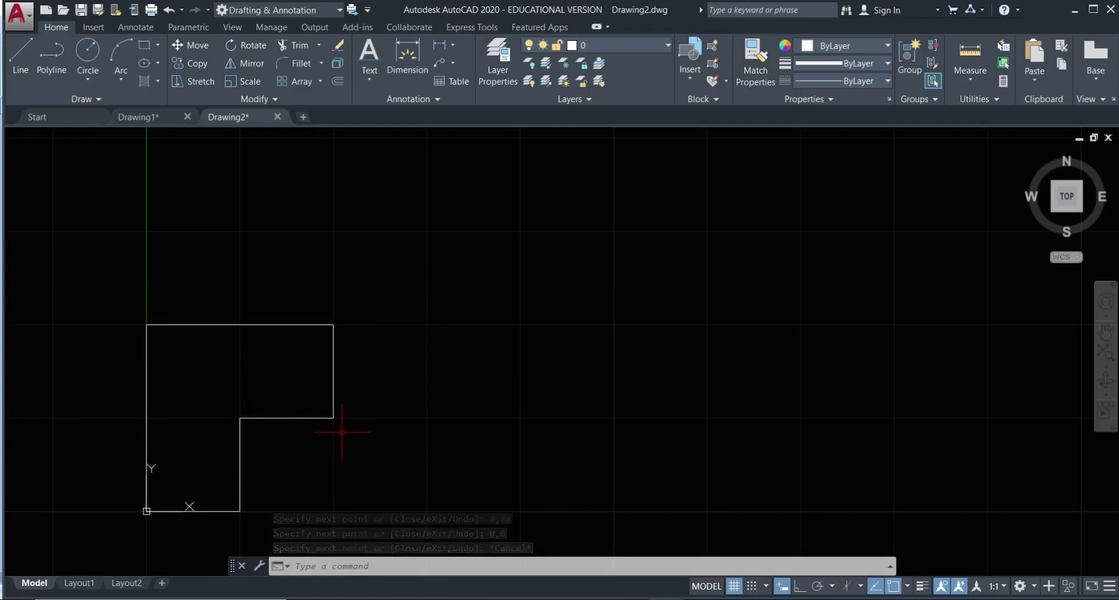
Step: Erase the whole outline and use the DS command to set pointer input to relative coordinates for second or next points
key("ctrl+a")
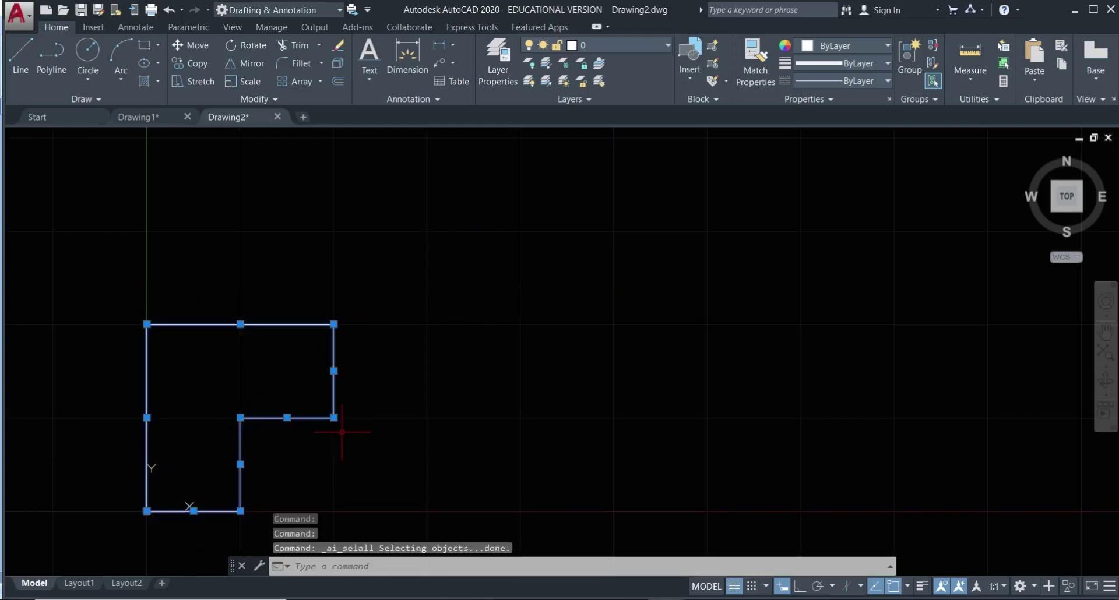
key("Delete")
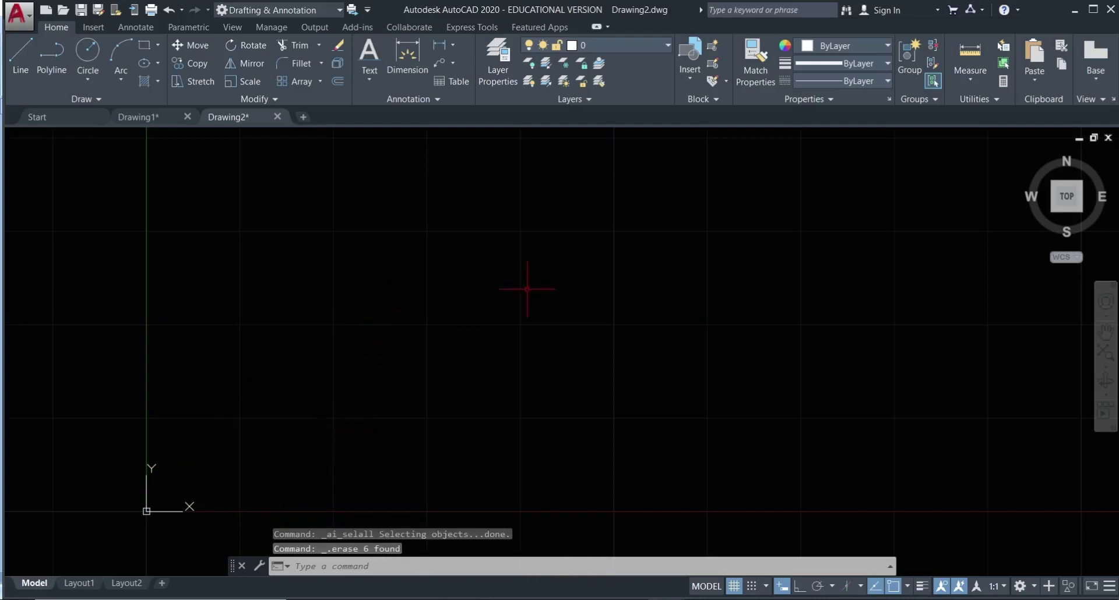
type("DS")
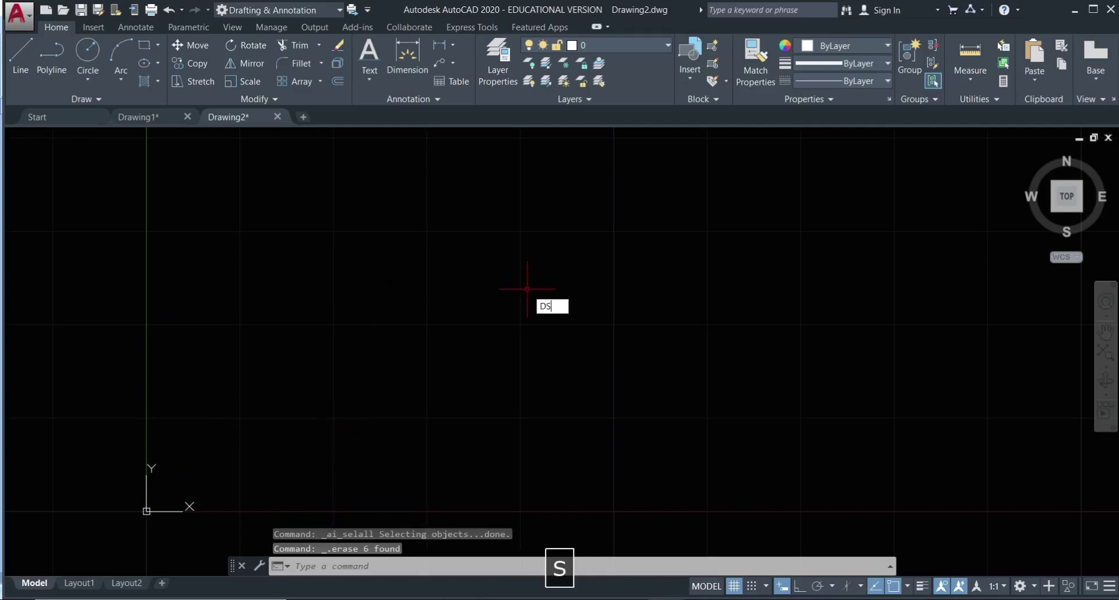
key("Return")
left_click(491, 287)
left_click(533, 265)
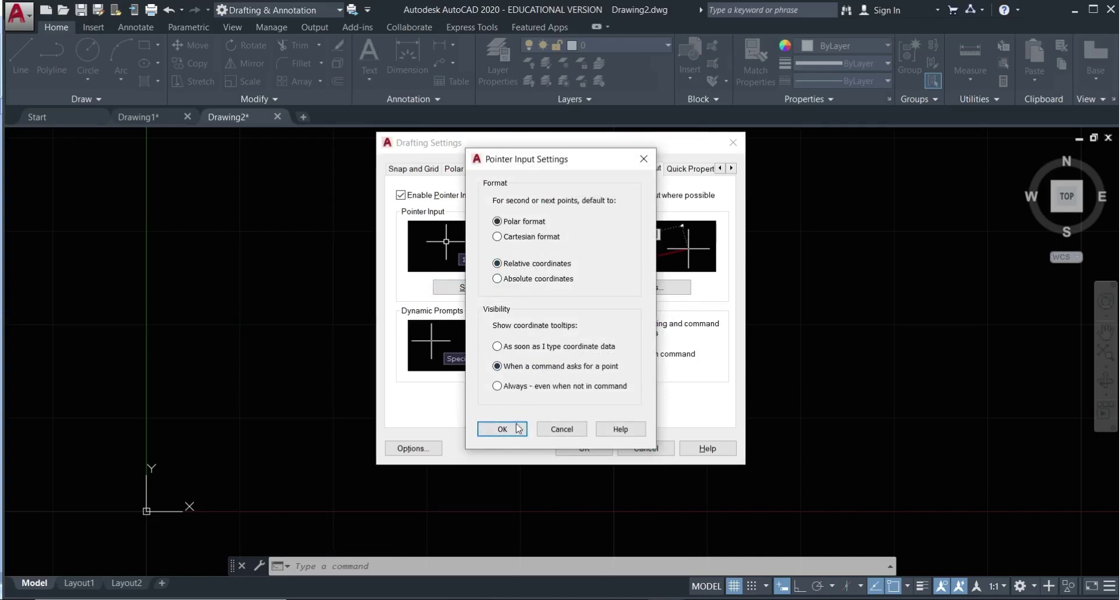
left_click(518, 429)
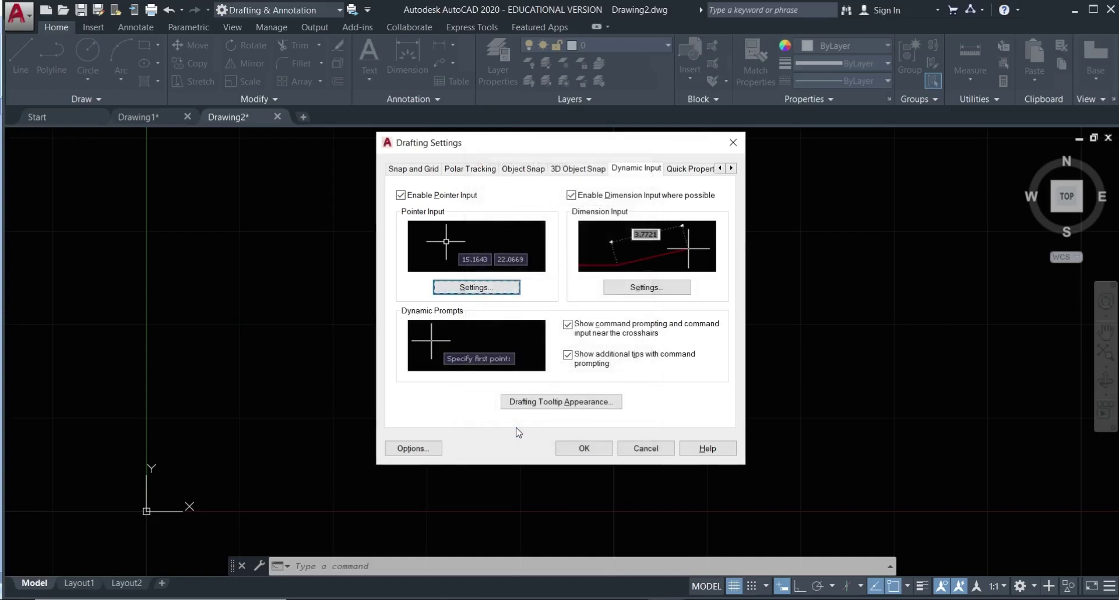
left_click(601, 450)
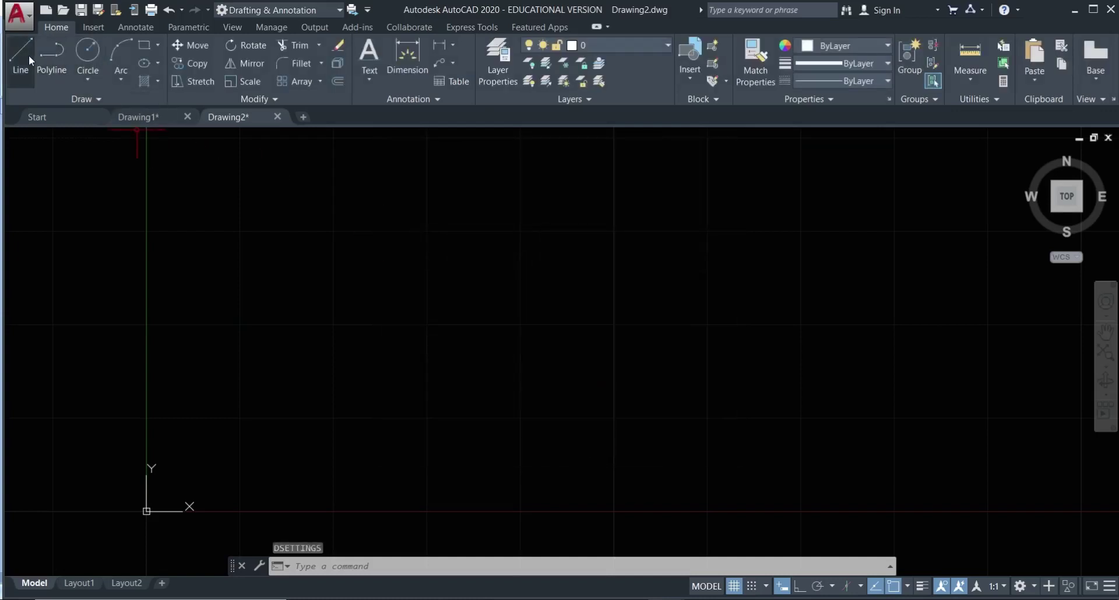
Step: Start a new outline with a line from 0,0 to point B at the relative coordinates 10,0
left_click(21, 55)
type("0,0")
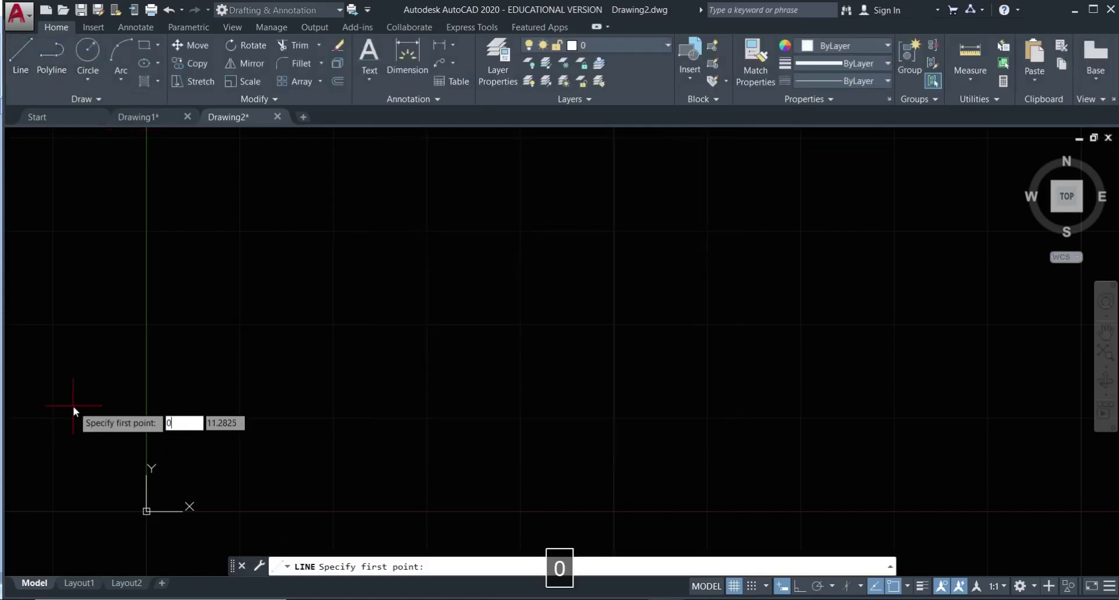
key("Return")
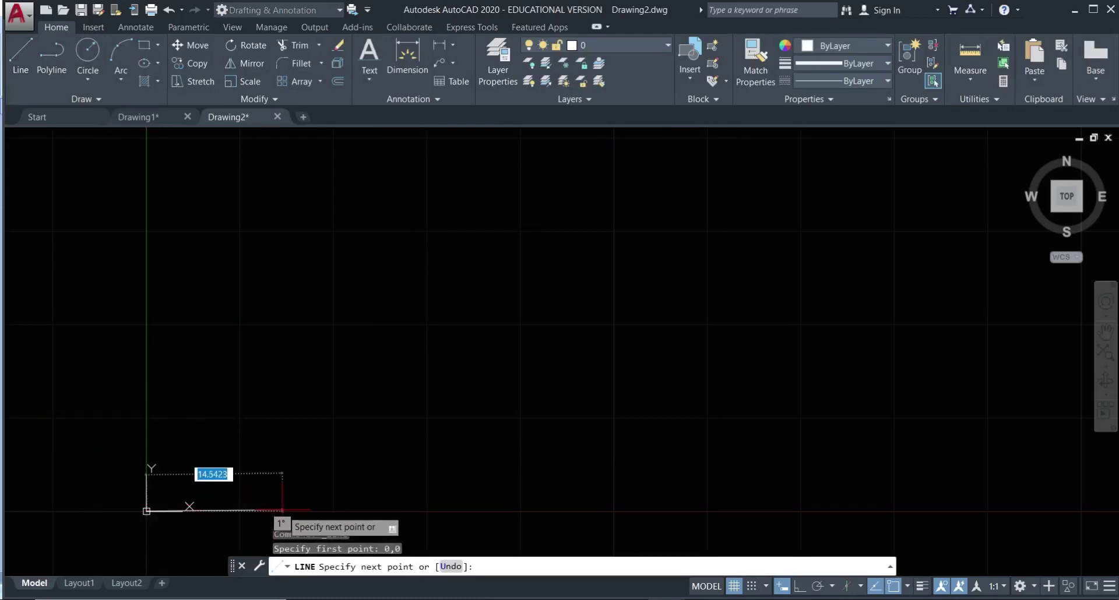
type("10")
key("Tab")
type("0")
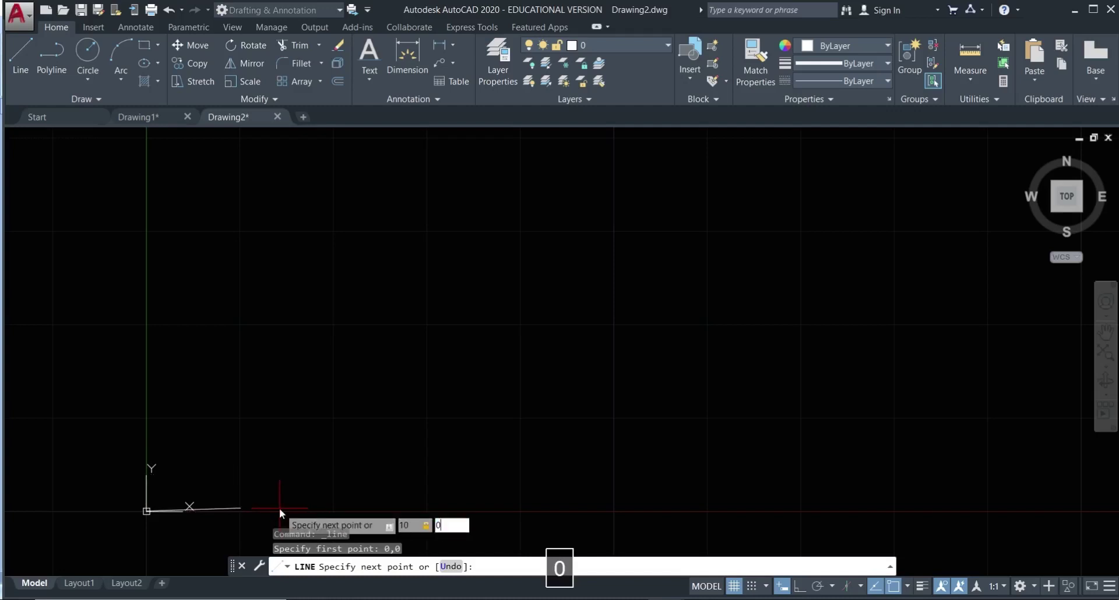
key("Return")
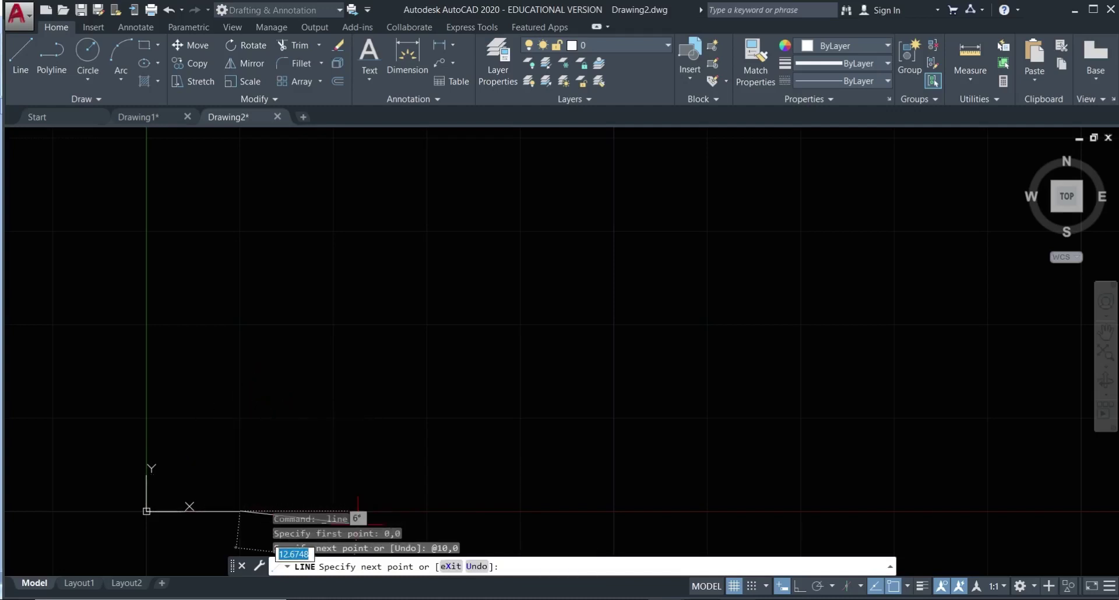
Step: Consult the coordinates table in Word, return to Drawing2 in AutoCAD and continue the line to point C at the relative coordinates 0,10
left_click(629, 599)
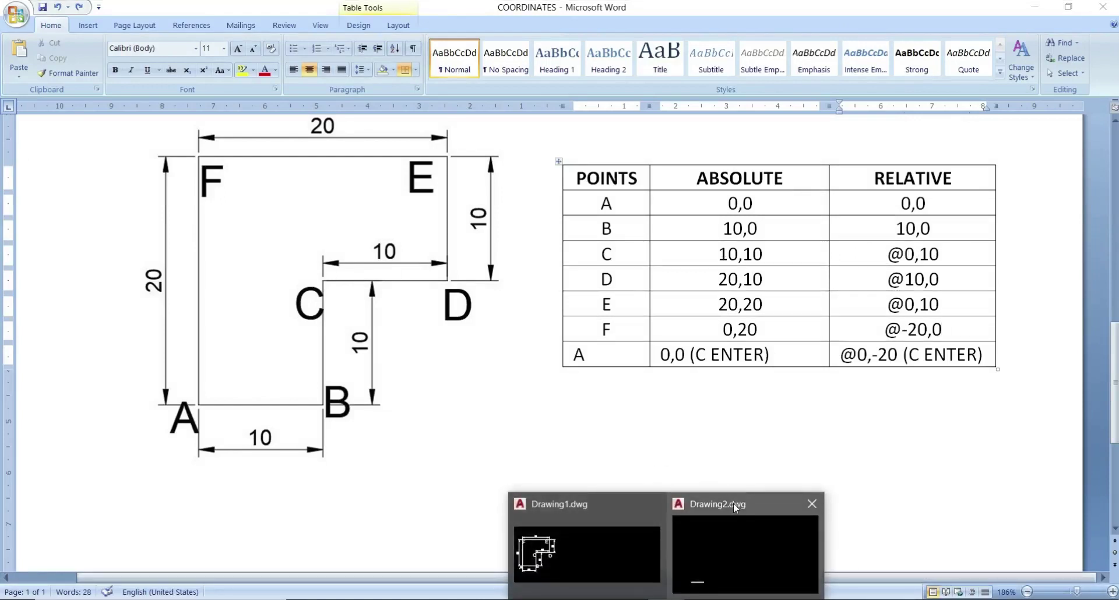
left_click(733, 503)
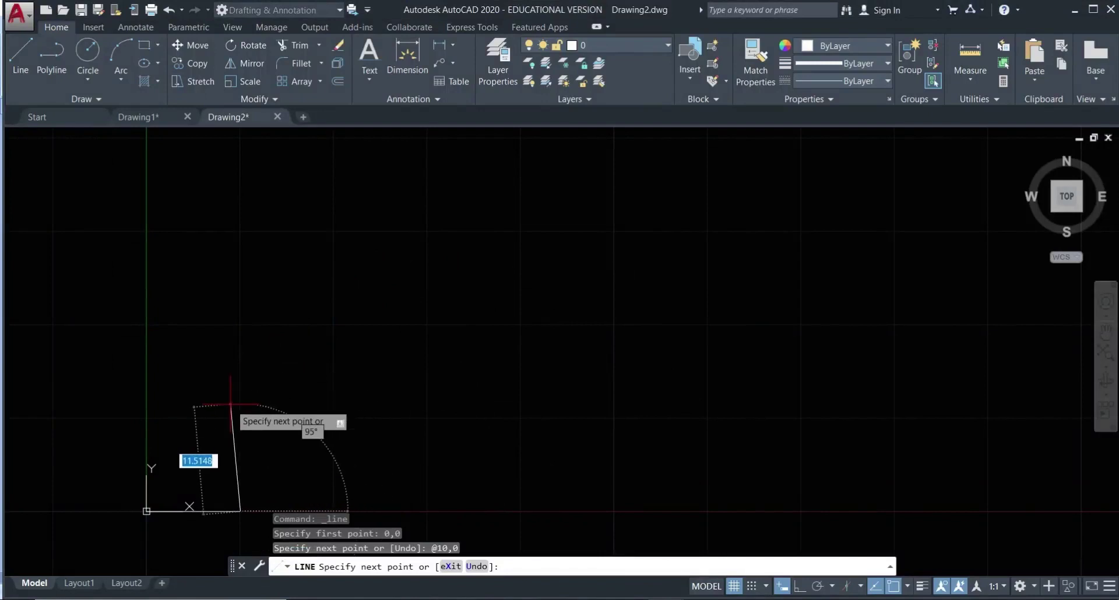
type("@0,10")
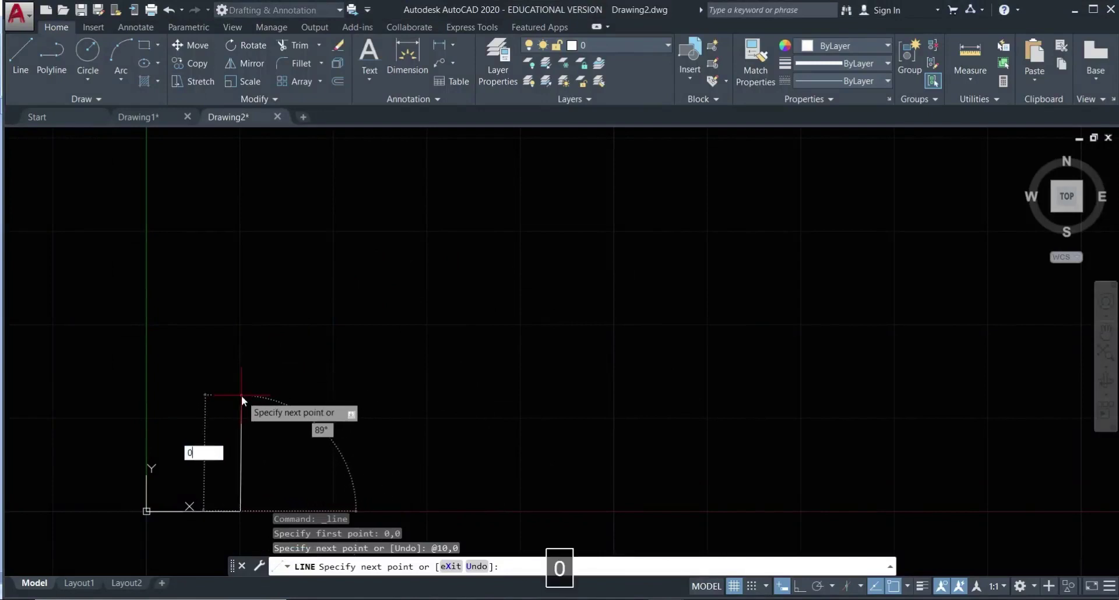
key("Return")
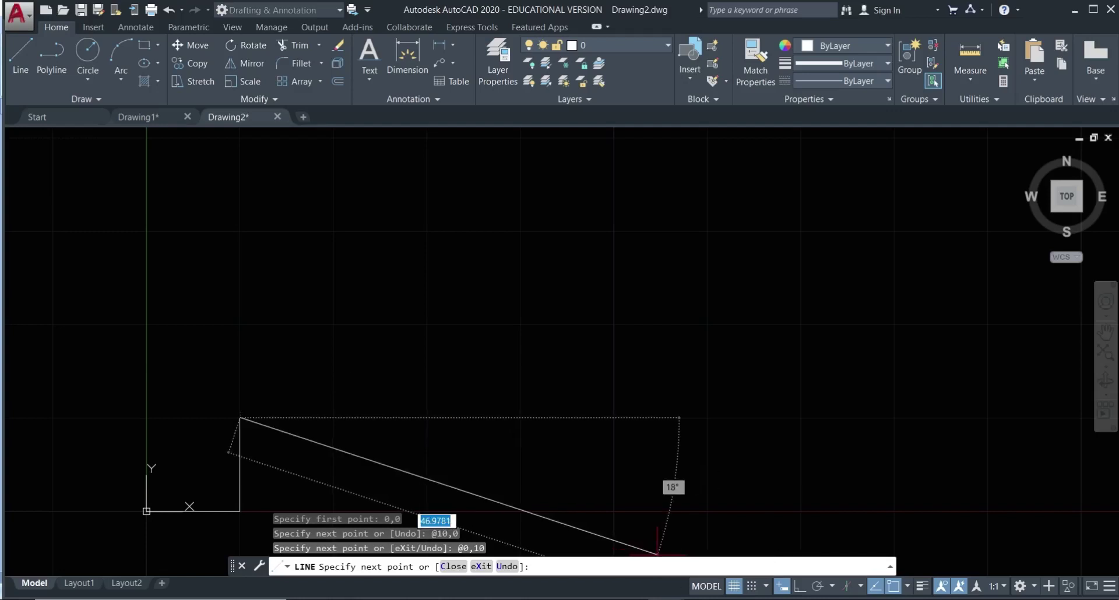
Step: Check the table in Word again, continue the line in AutoCAD to point D at relative 10,0, and end the Line command
key("alt+Tab")
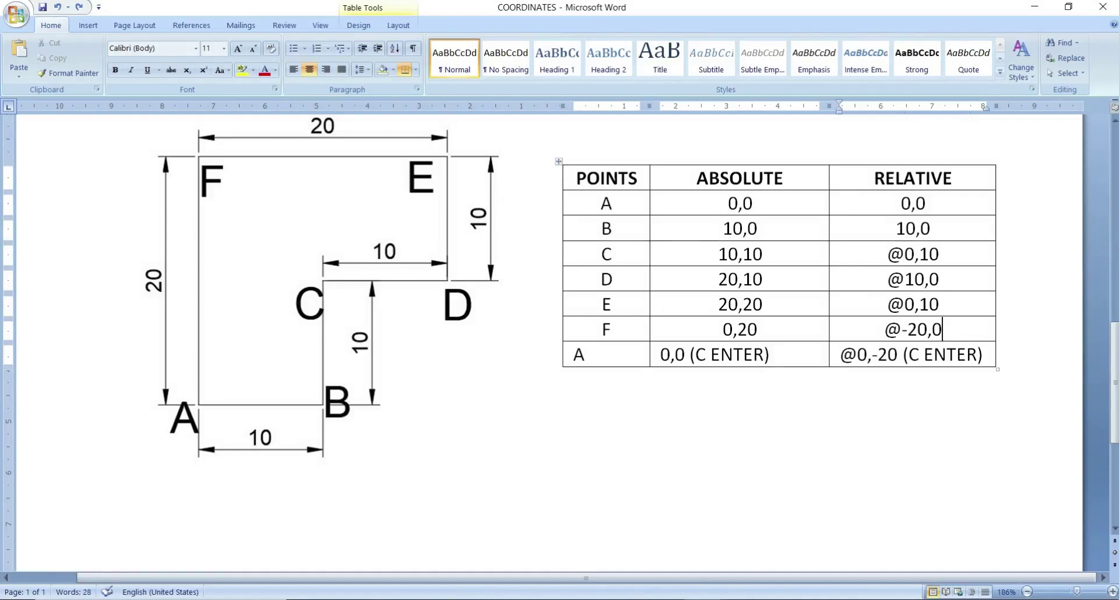
key("alt+Tab")
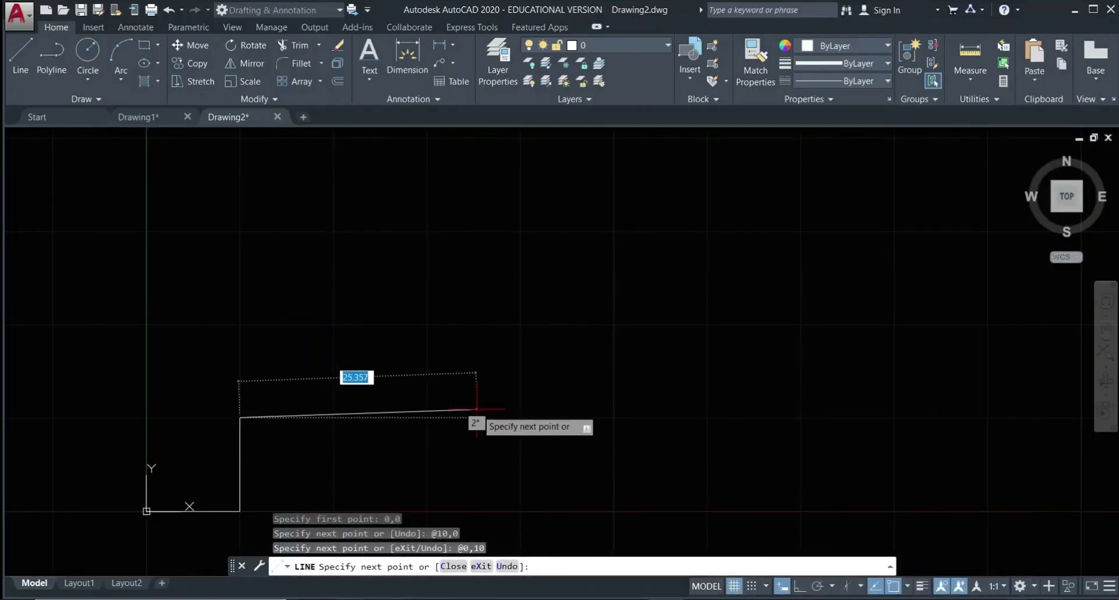
type("10,0")
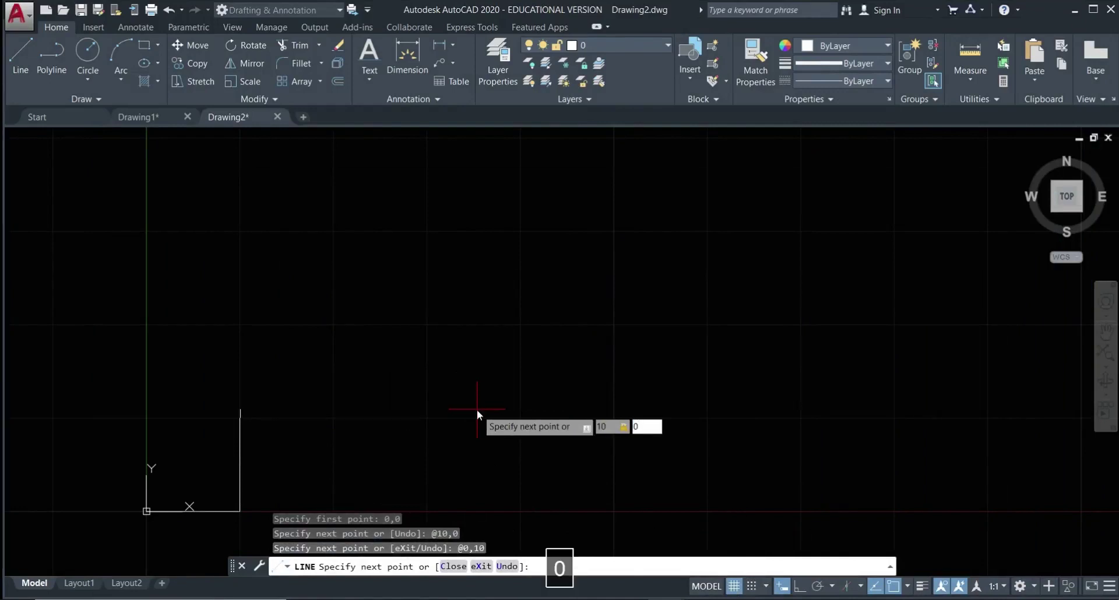
key("Return")
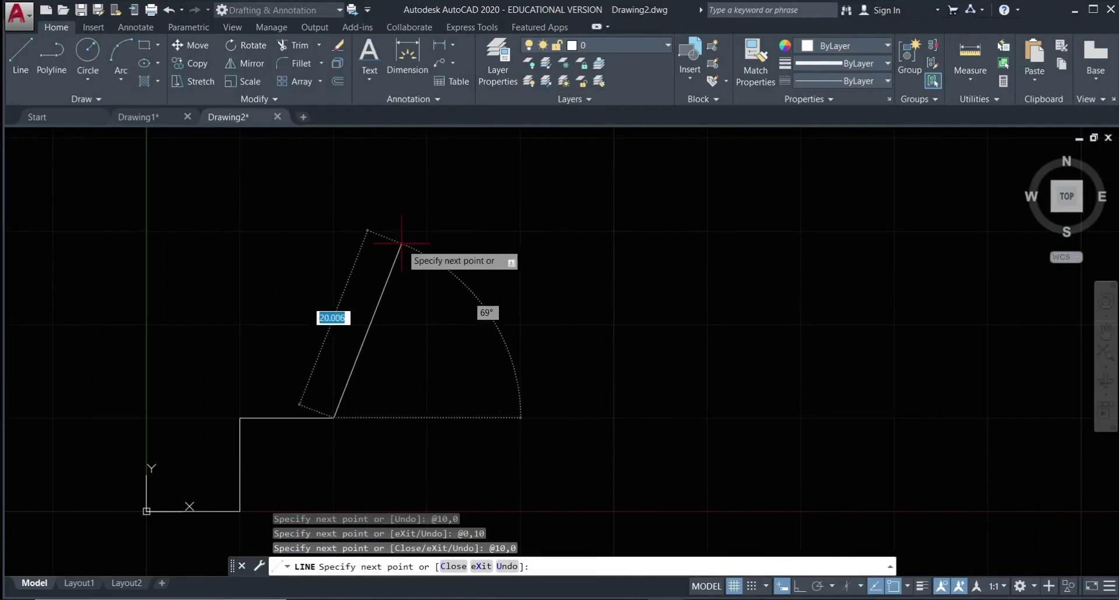
key("Escape")
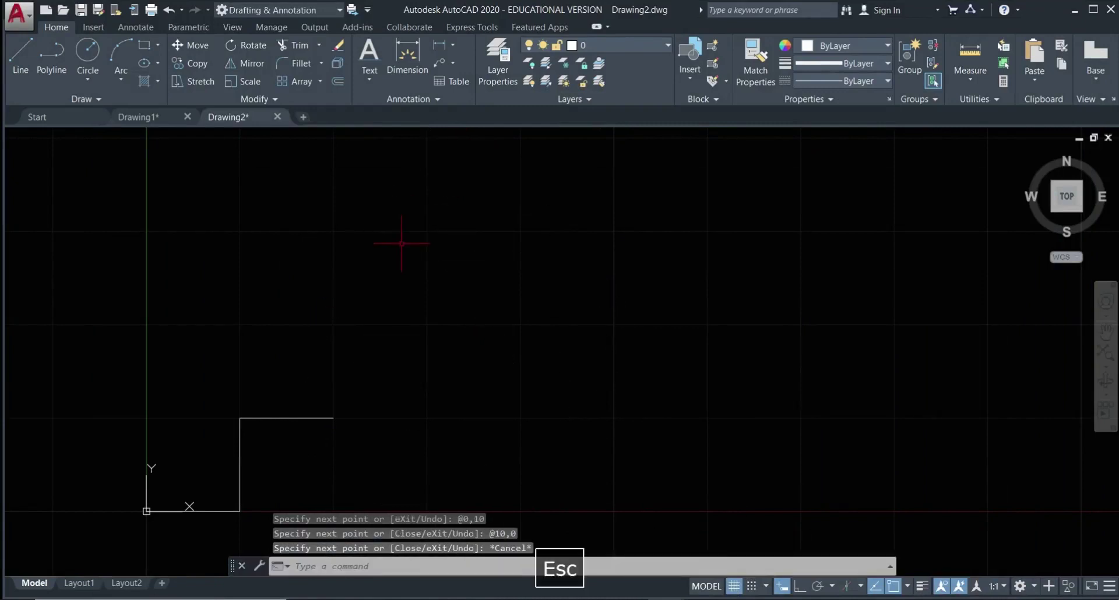
Step: Use the DS command to check the pointer input format for second or next points, keeping the current settings
type("DS")
key("Return")
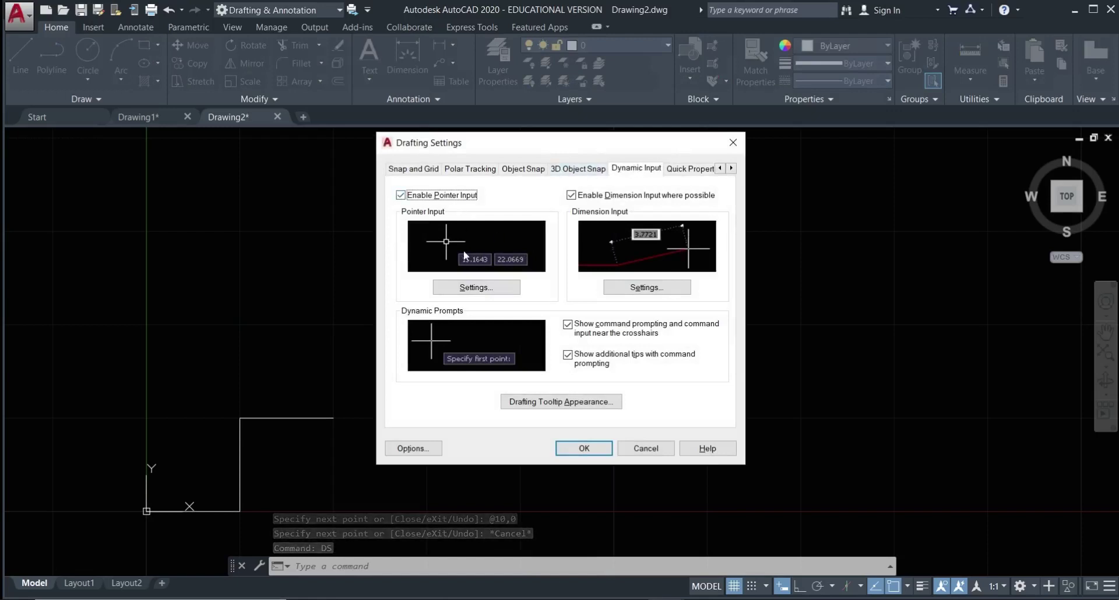
left_click(472, 289)
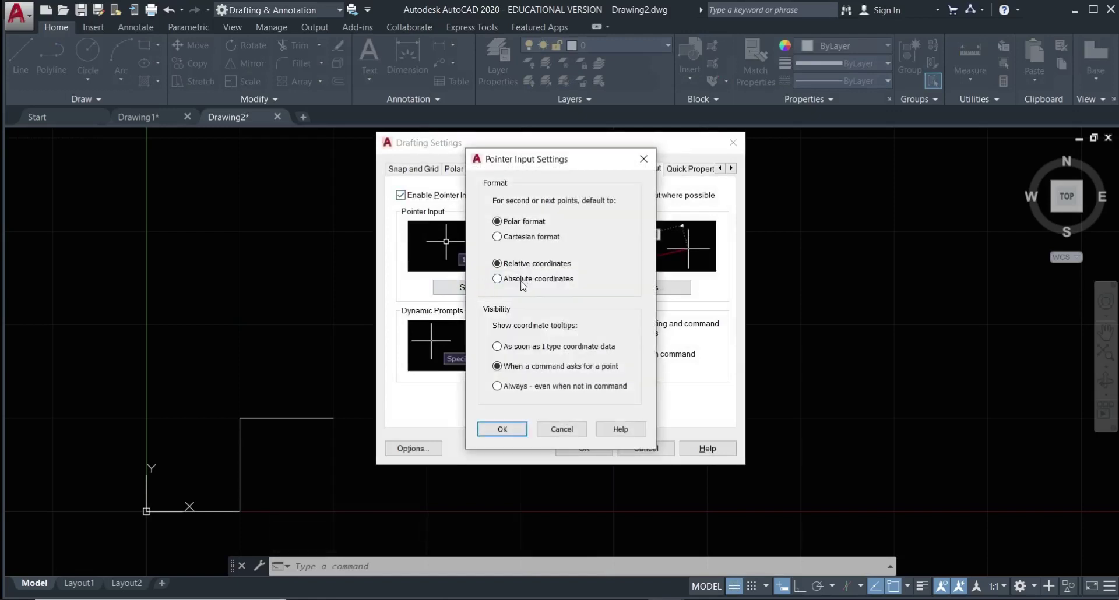
left_click(511, 430)
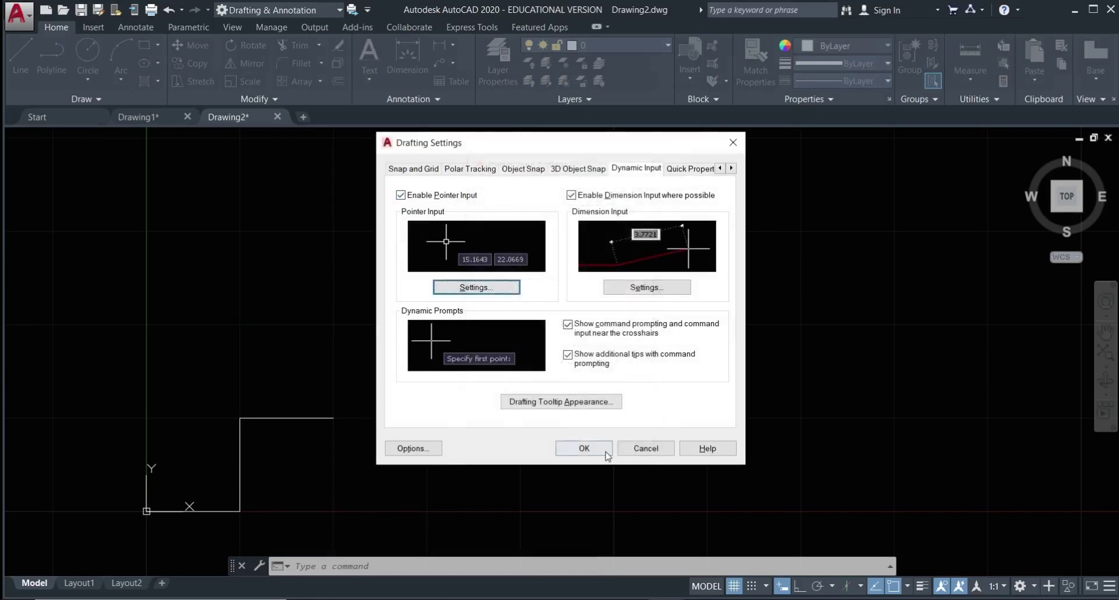
left_click(584, 448)
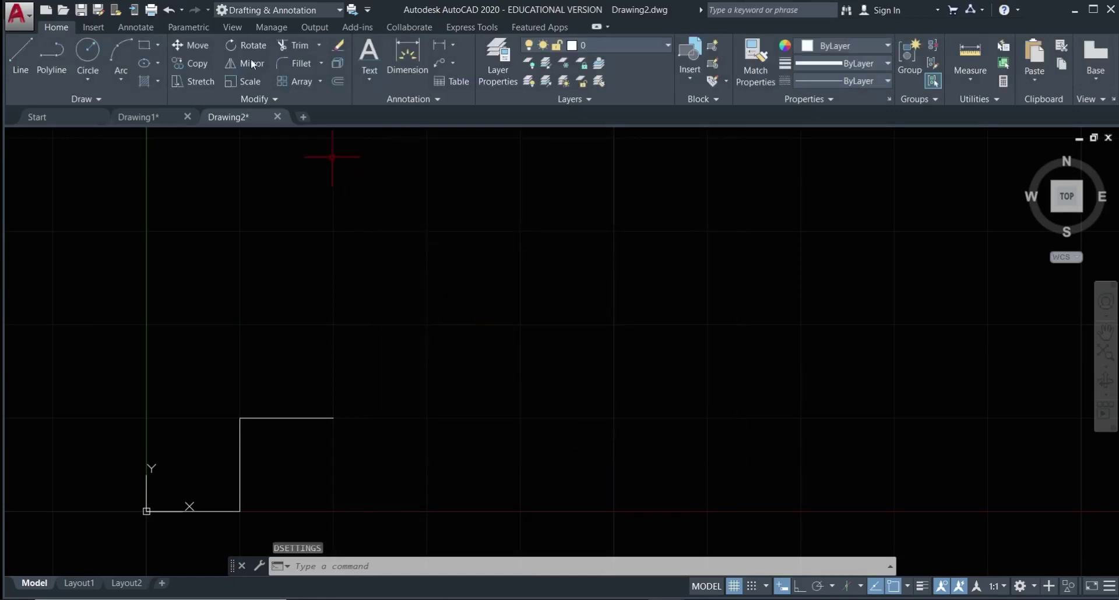
Step: Restart the line from point D, consult the table in Word, and draw the segment to point E at relative 0,10 in AutoCAD
left_click(33, 51)
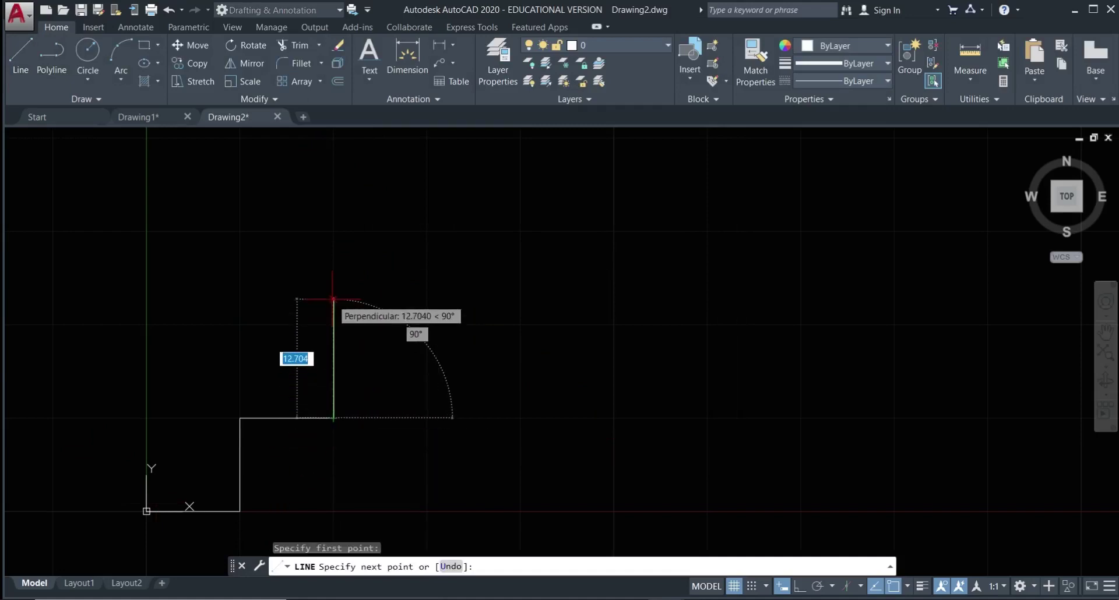
type("@")
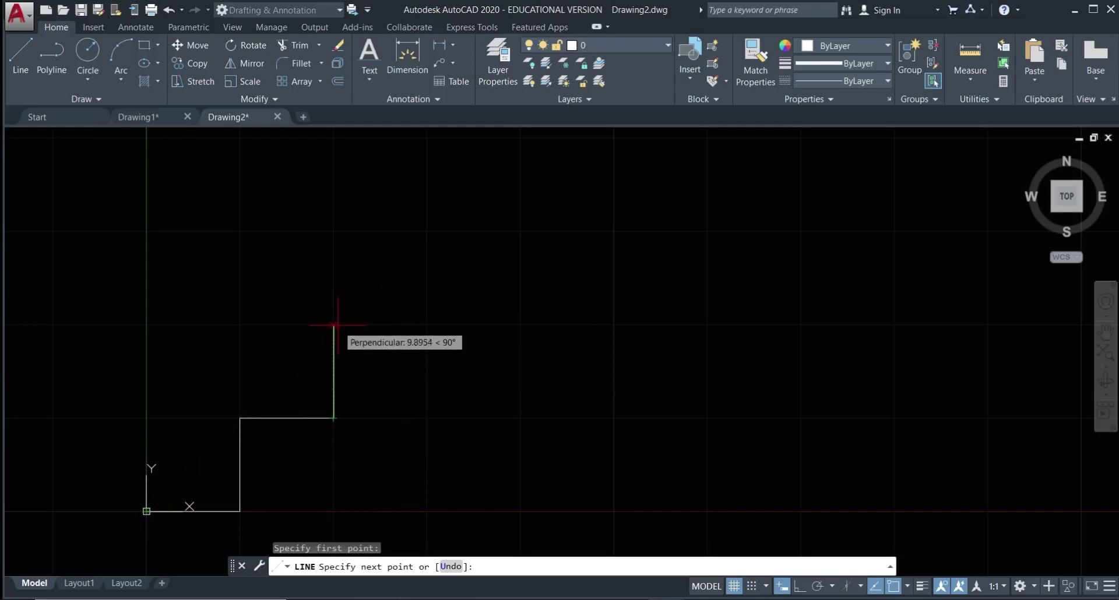
key("alt+Tab")
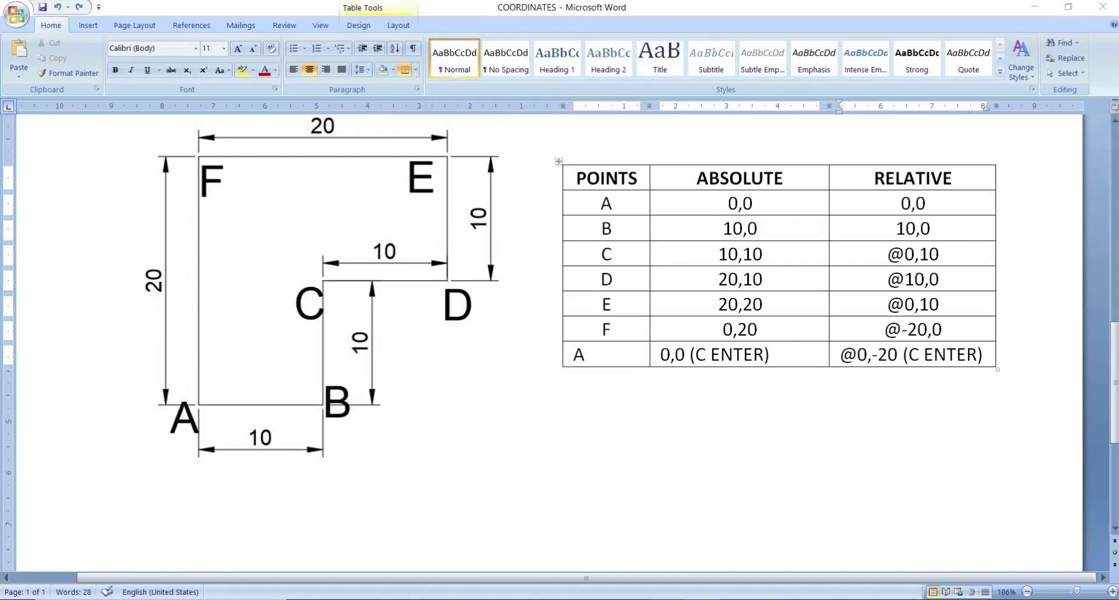
mouse_move(666, 598)
left_click(733, 509)
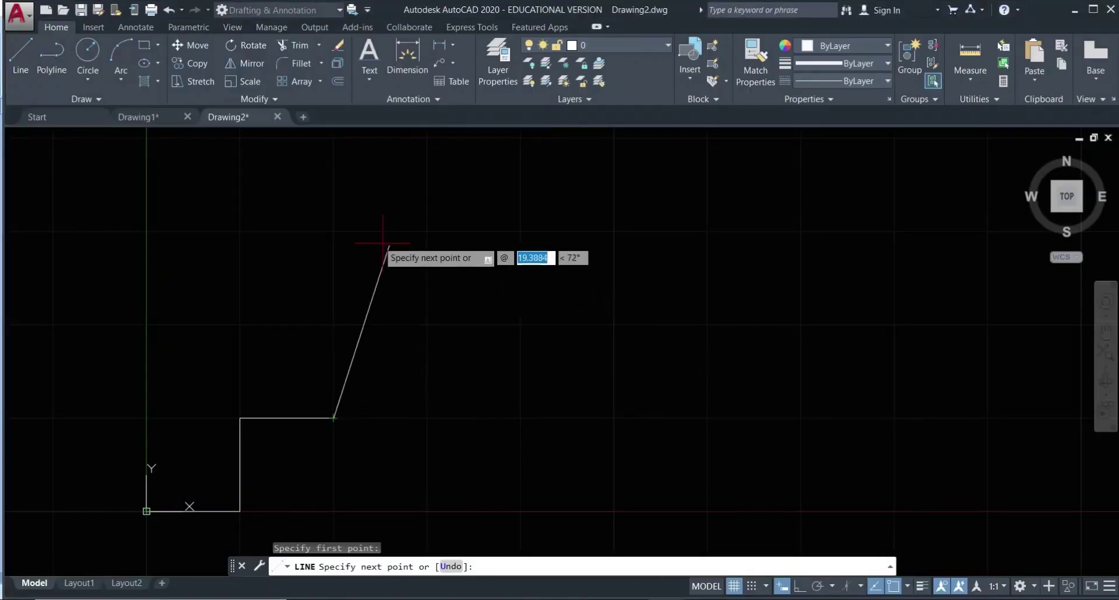
type("0,10")
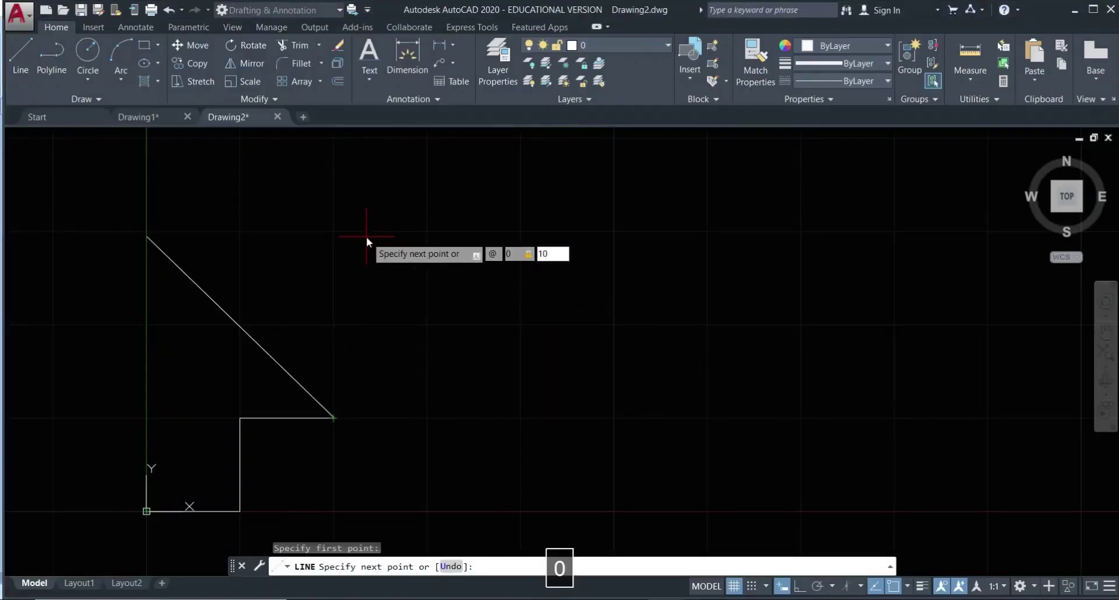
key("Return")
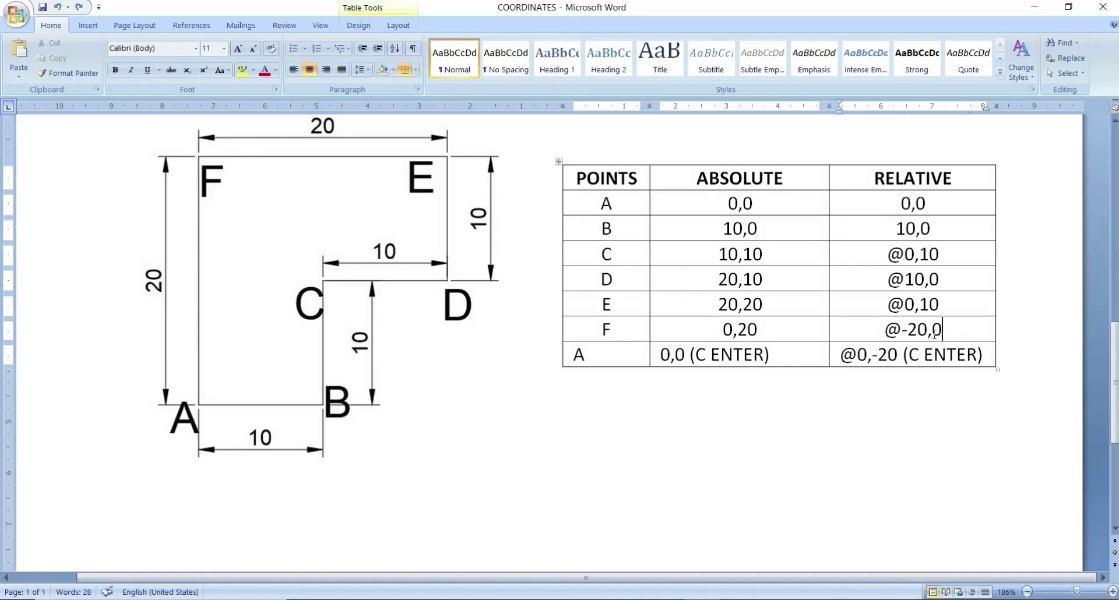
Step: Switch from the Word coordinates table back to Drawing2 in AutoCAD, with the line still active at point E
mouse_move(666, 598)
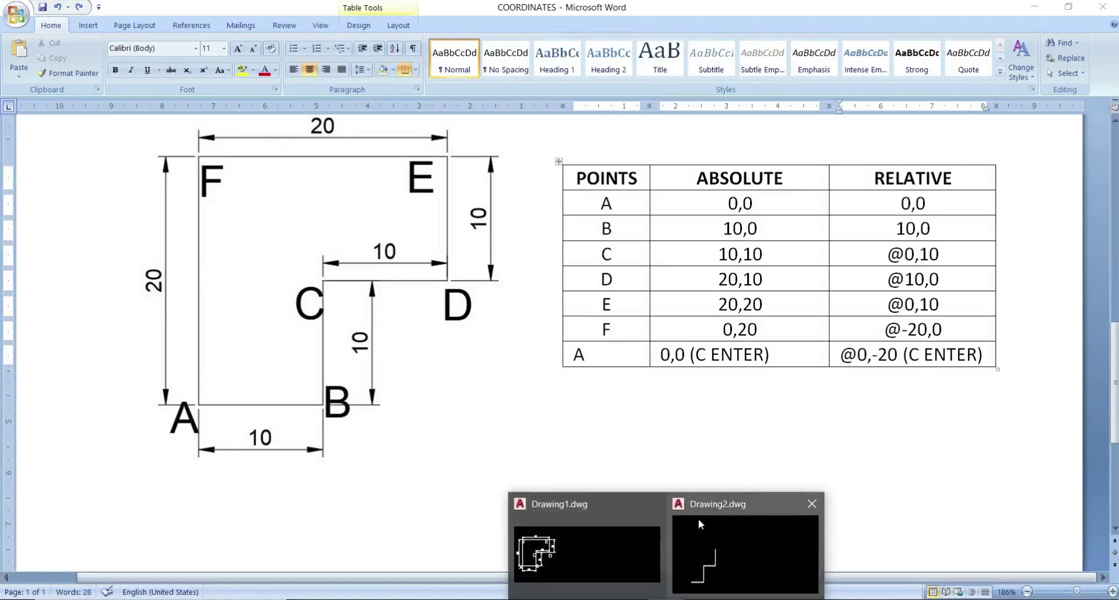
left_click(750, 544)
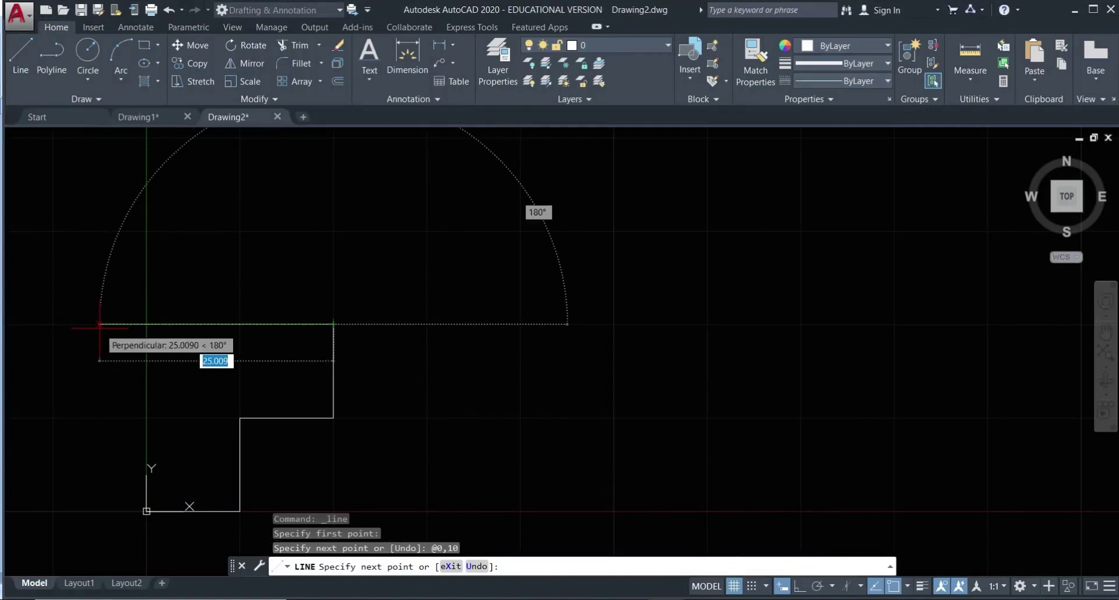
Step: Try to continue the line from point E to the absolute coordinates #-20,0, and undo that segment
type("#")
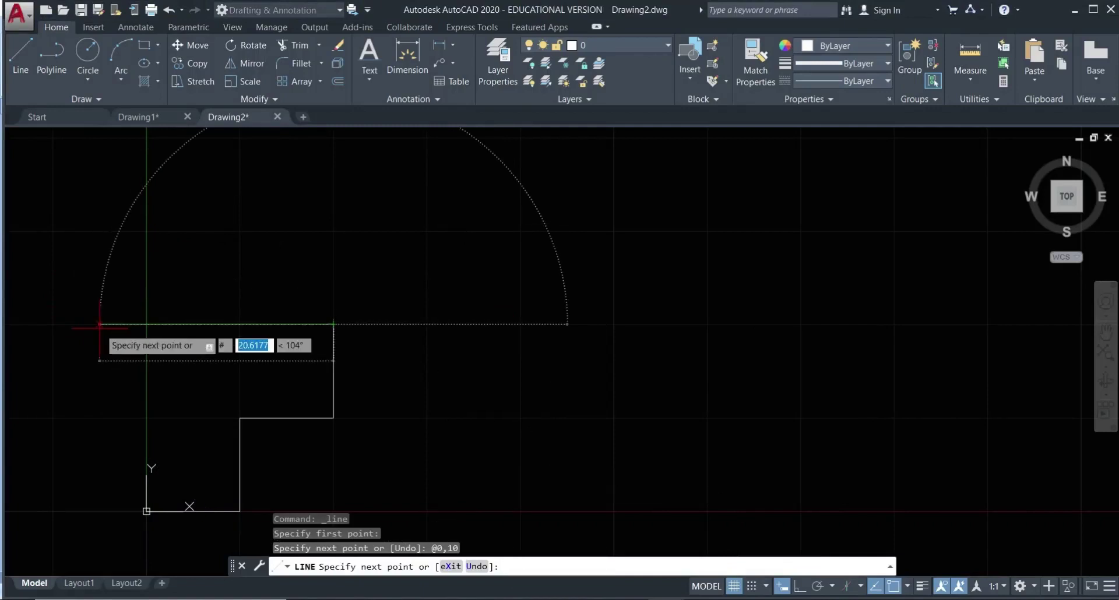
type("-20")
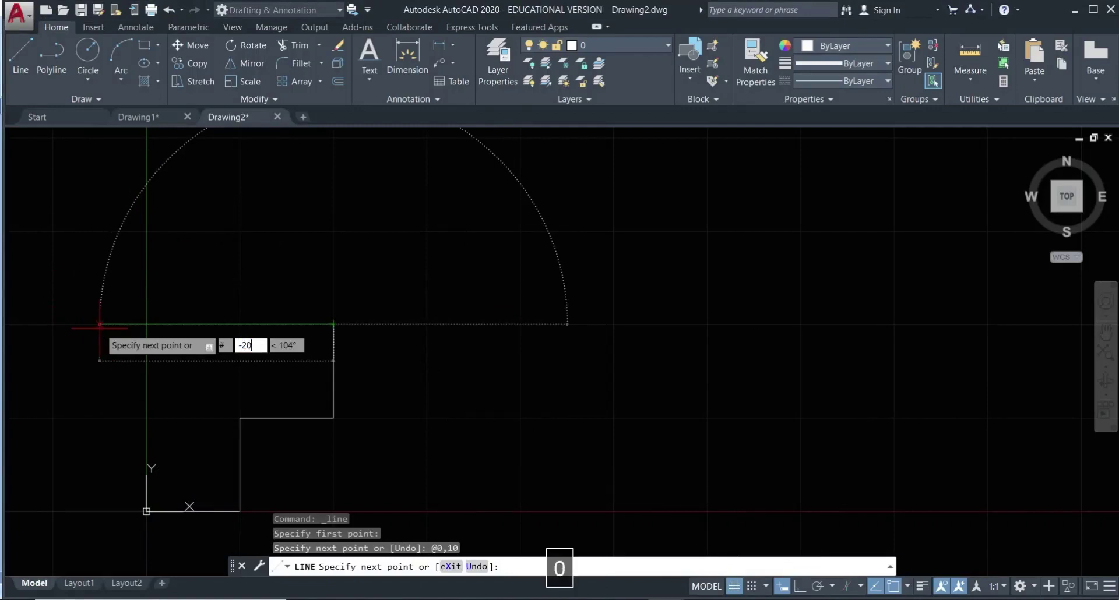
type(",0")
key("Return")
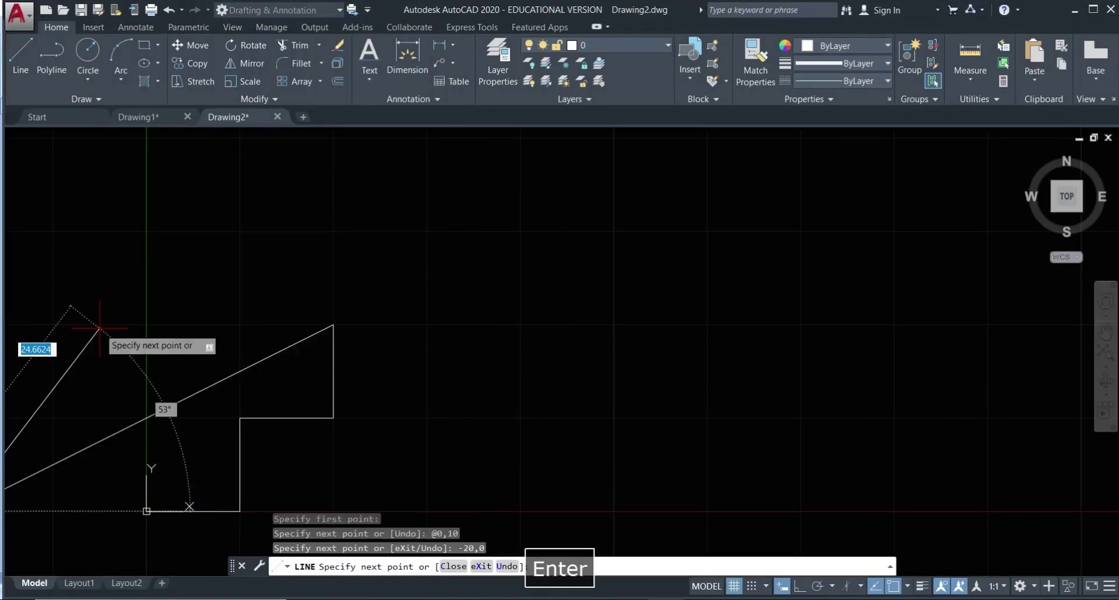
scroll(155, 350, "down", 4)
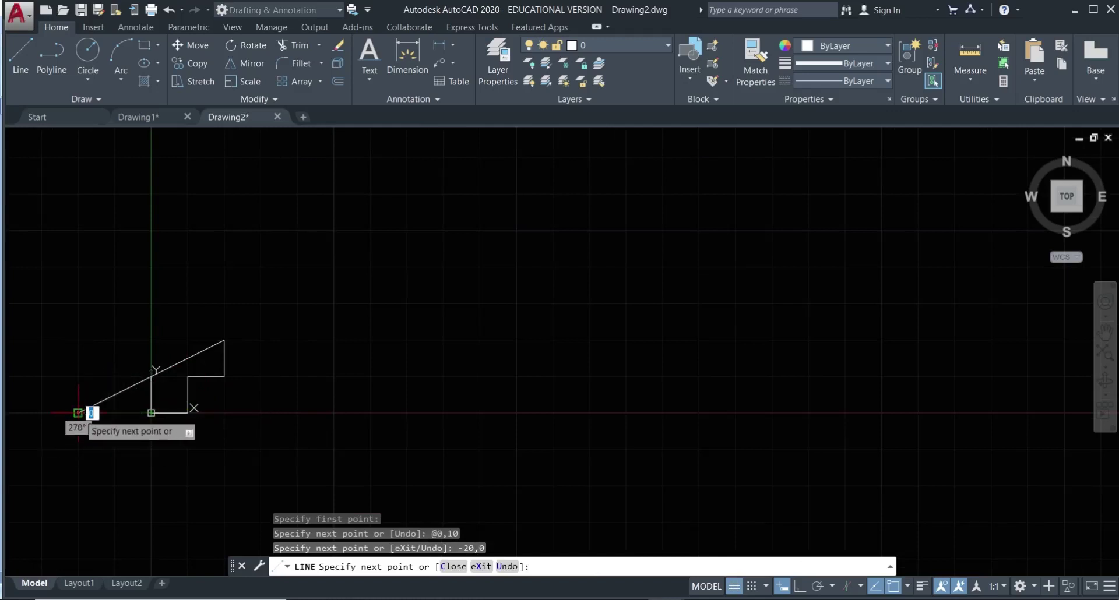
key("ctrl+z")
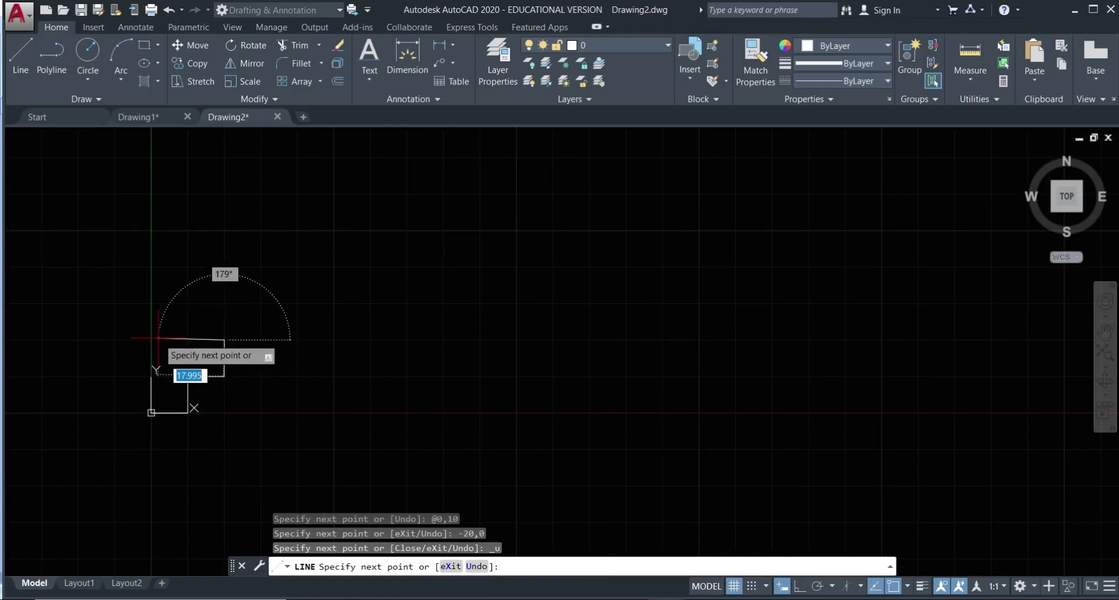
Step: Continue the line from point E to point F at the relative coordinates @-20,0
type("@")
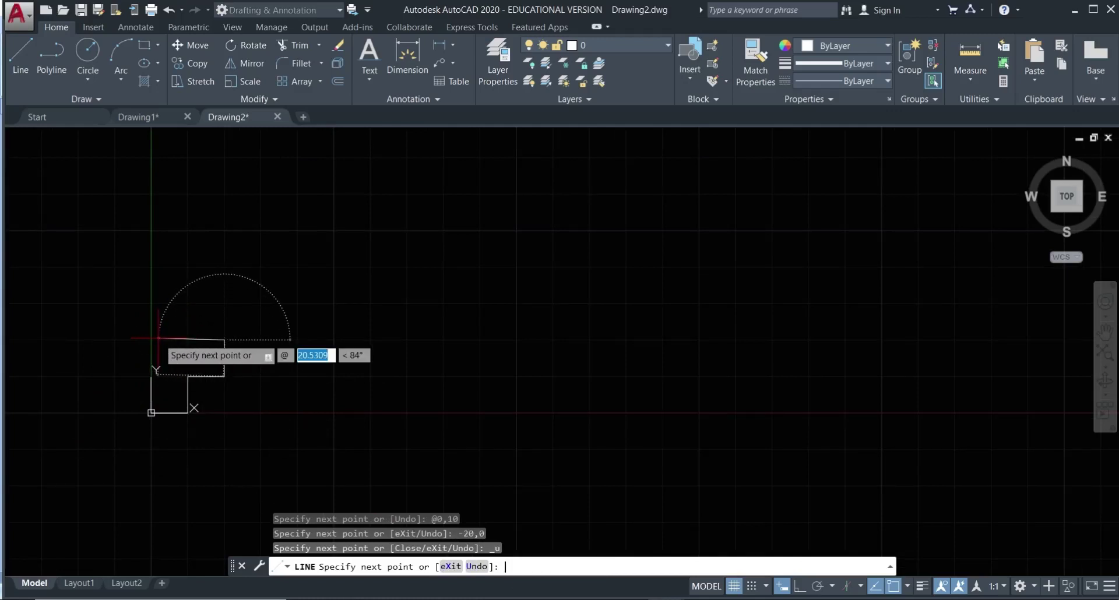
type("-")
key("BackSpace")
type("-")
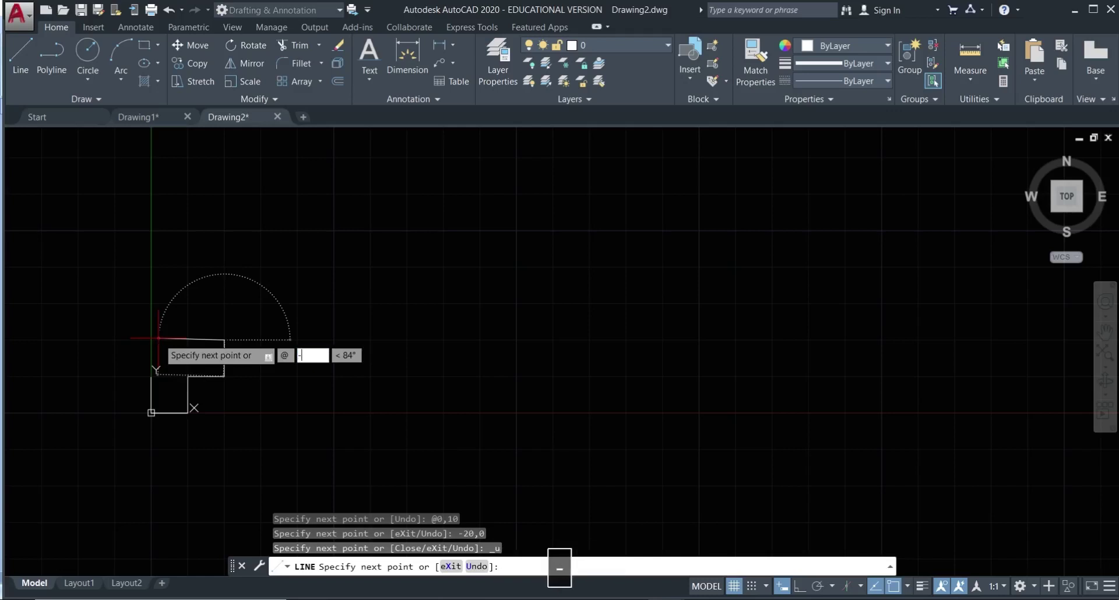
type("20,0")
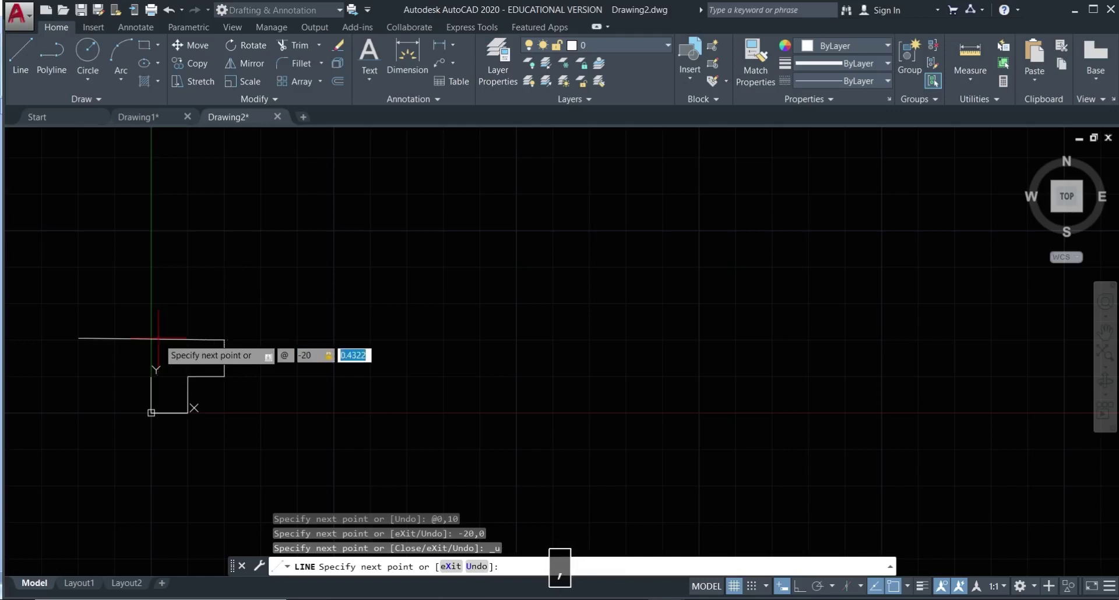
key("Return")
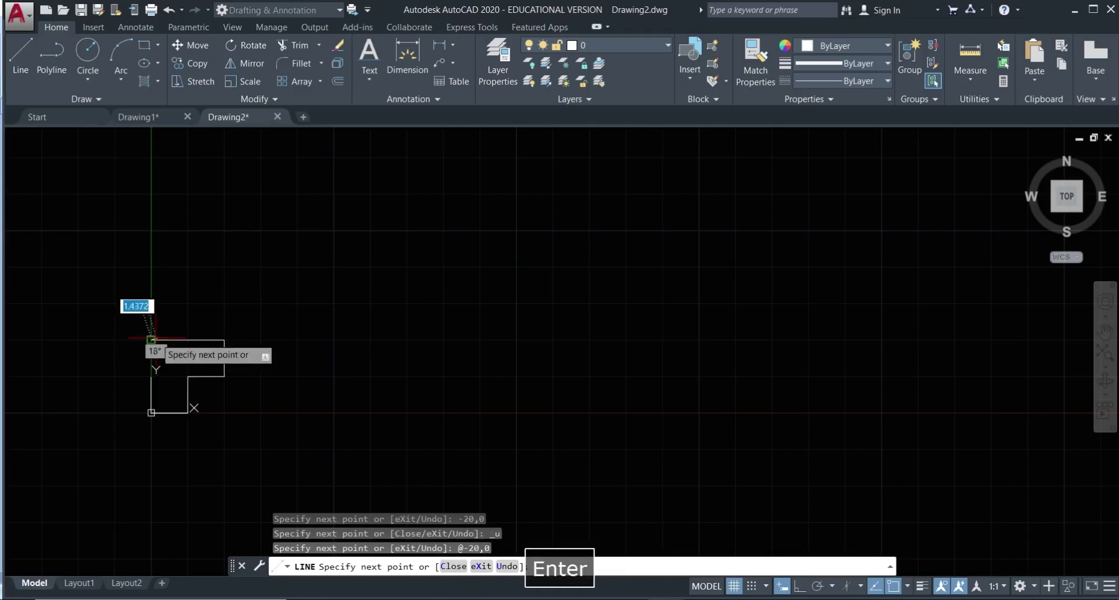
Step: Close the outline by drawing the segment from point F to point A at the origin, and end the Line command
scroll(150, 364, "up", 6)
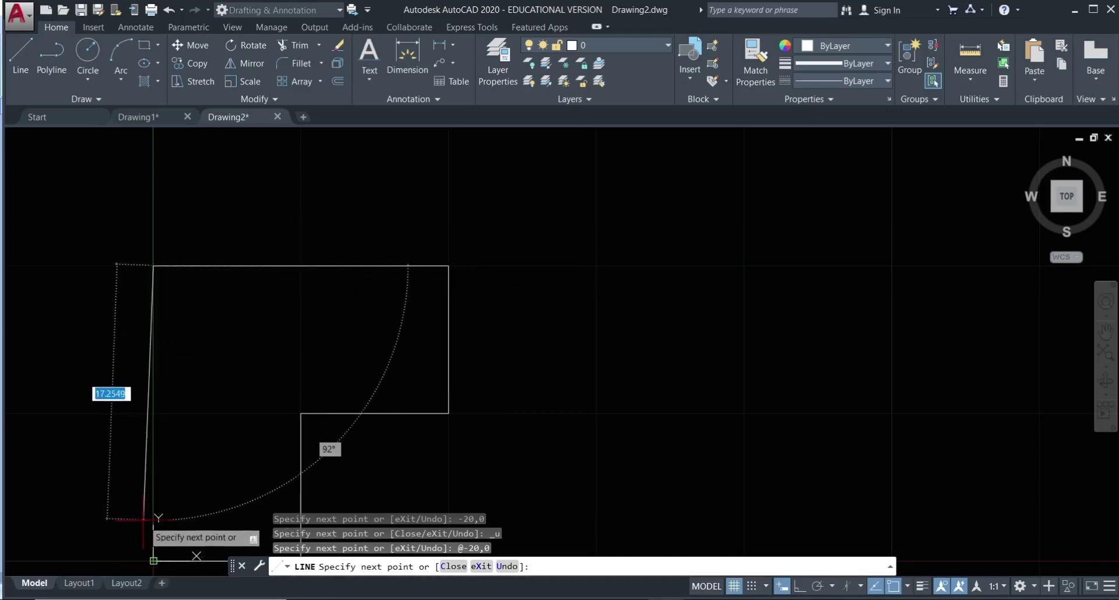
left_click(153, 560)
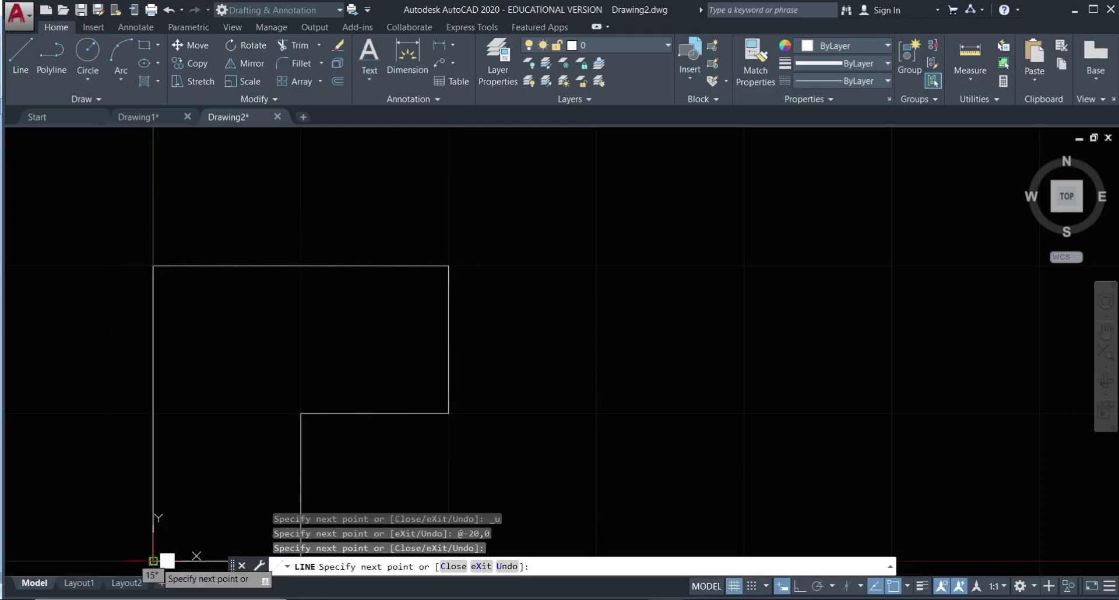
key("Escape")
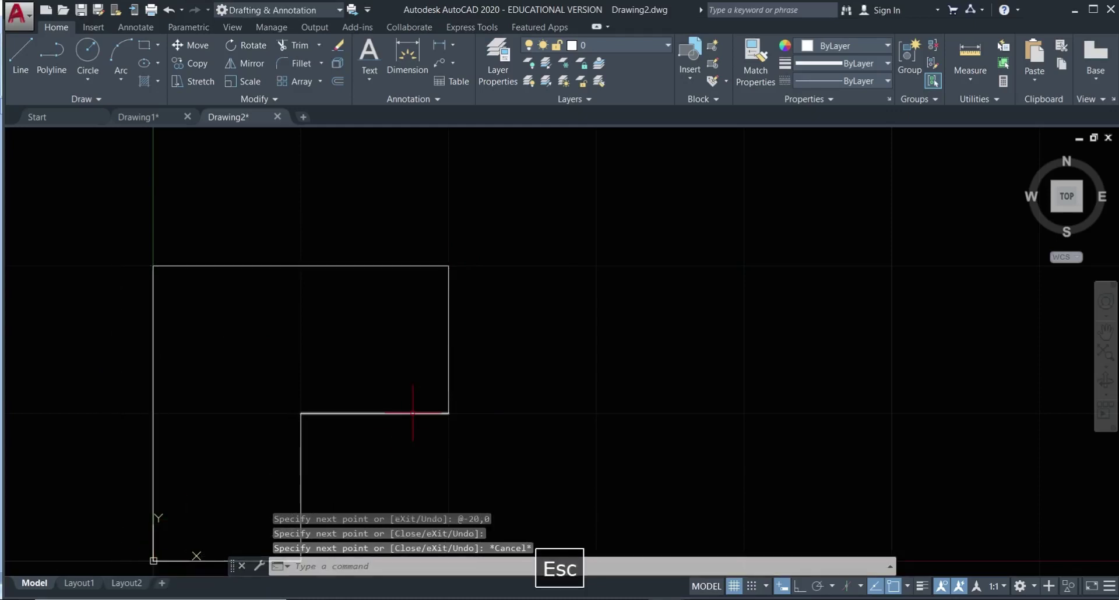
scroll(413, 413, "down", 4)
scroll(413, 413, "up", 4)
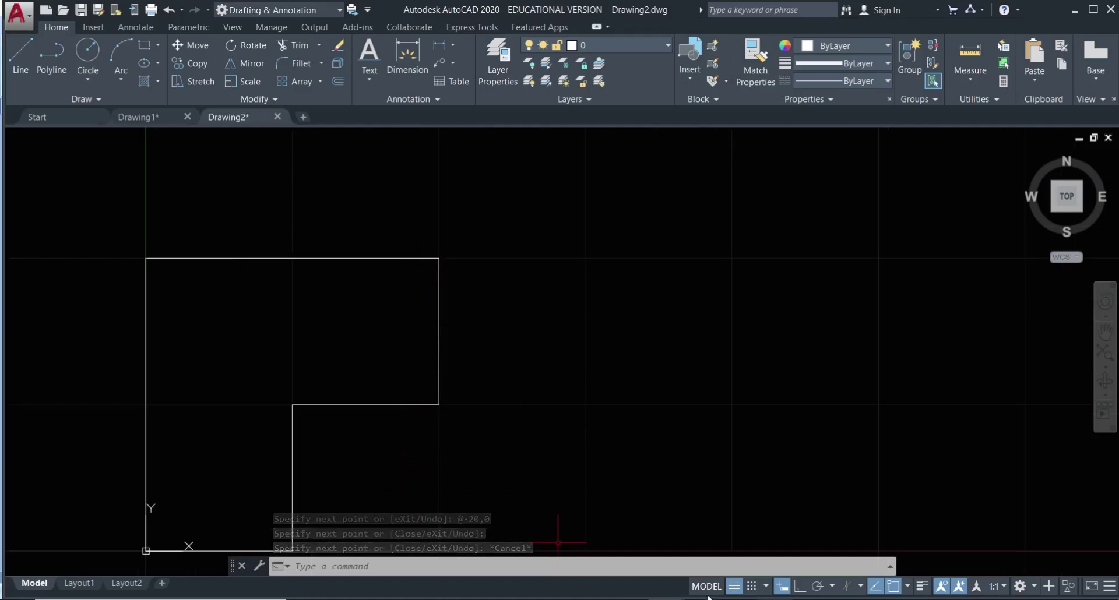
key("alt+Tab")
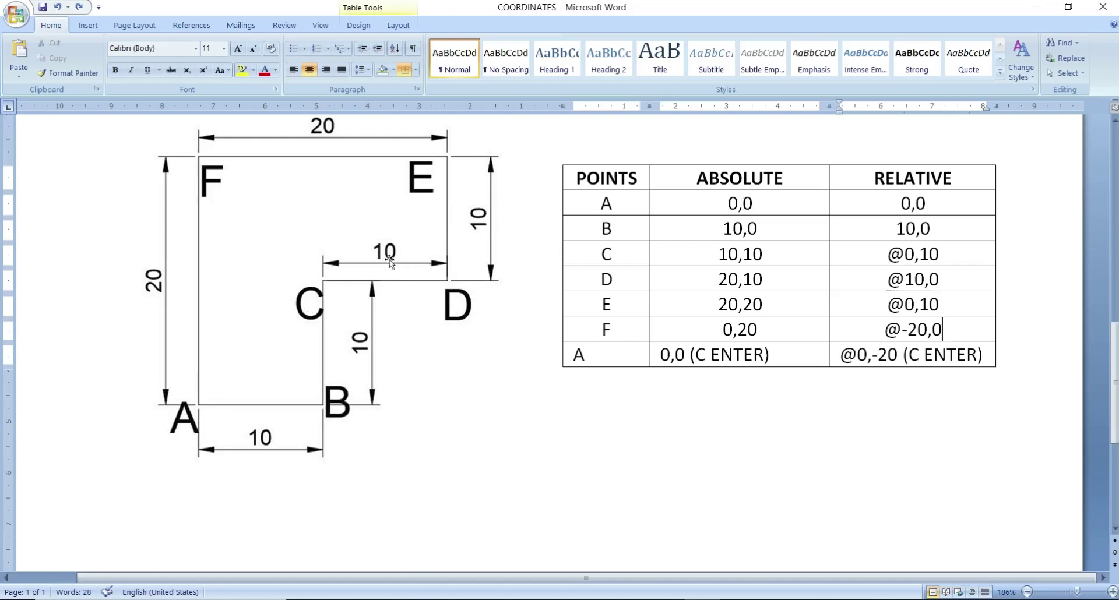
scroll(583, 414, "down", 2)
scroll(583, 411, "down", 3)
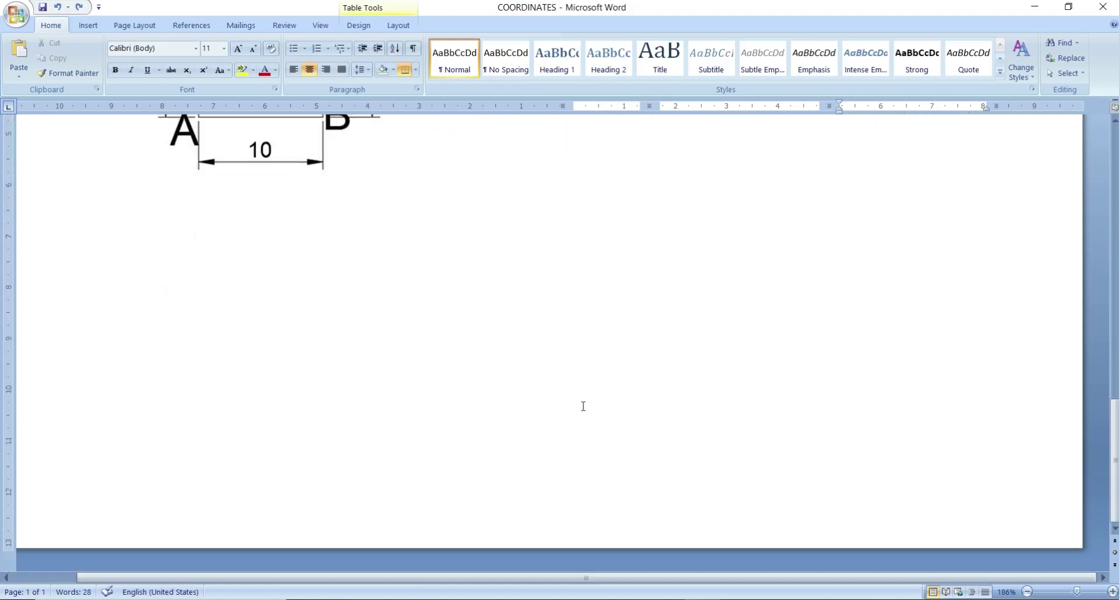
scroll(528, 374, "up", 1)
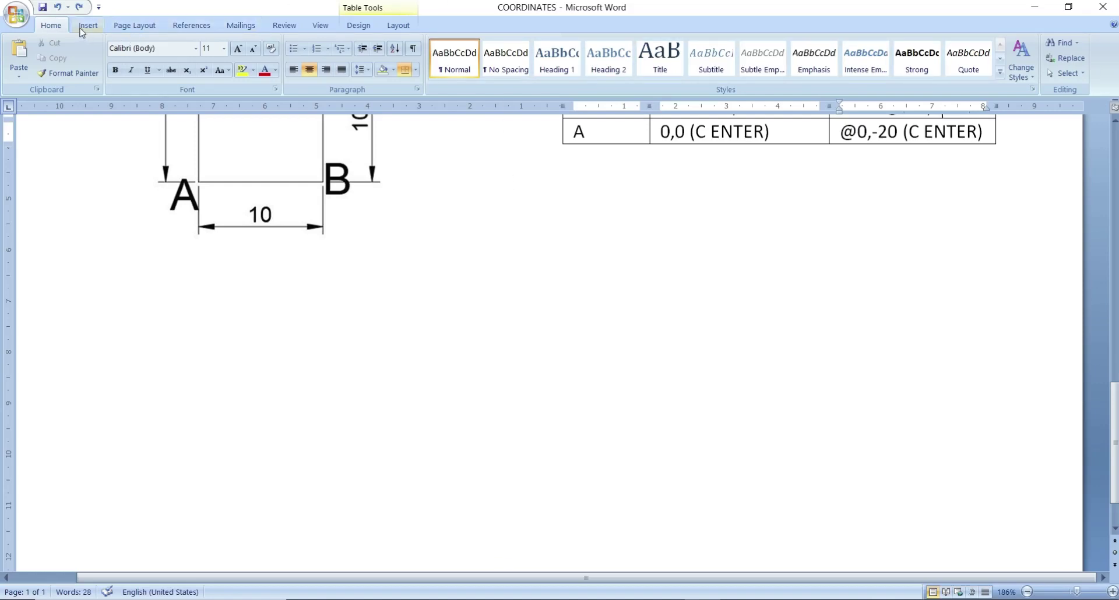
left_click(195, 335)
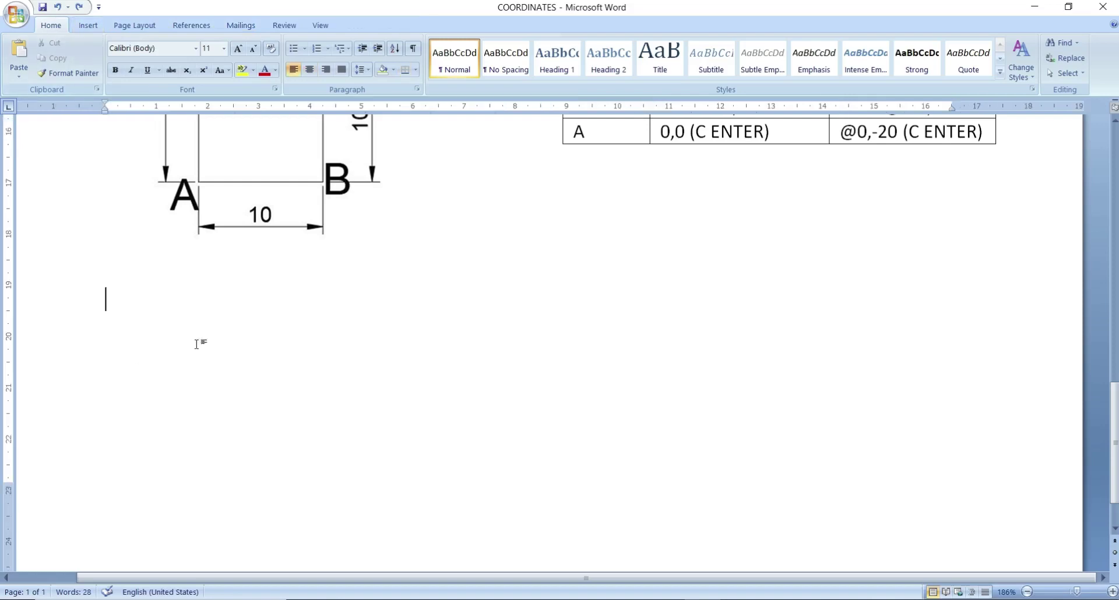
type("@20<30")
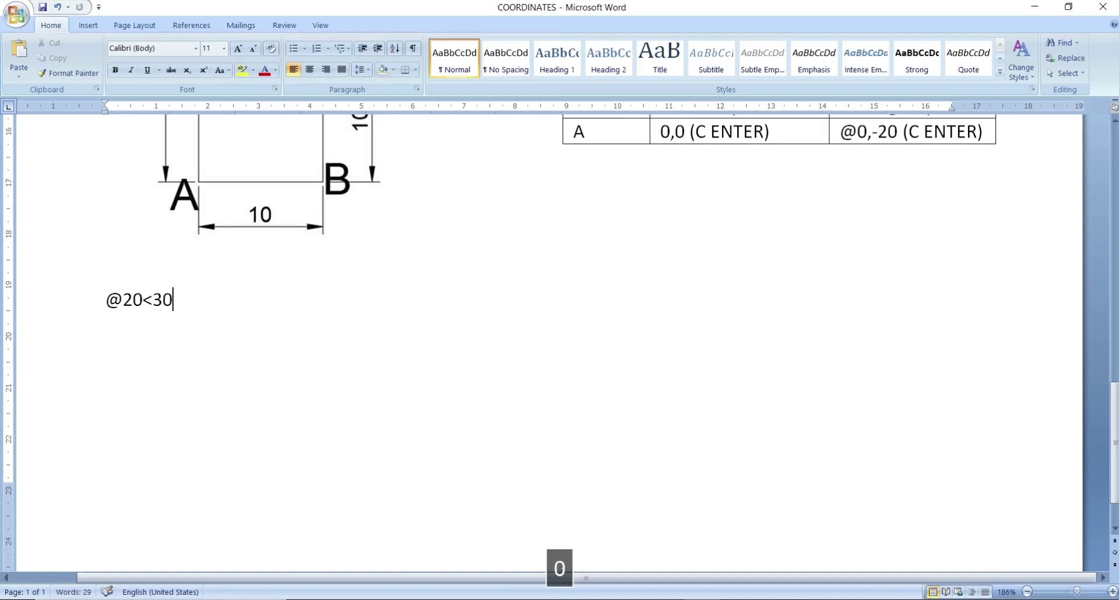
key("Return")
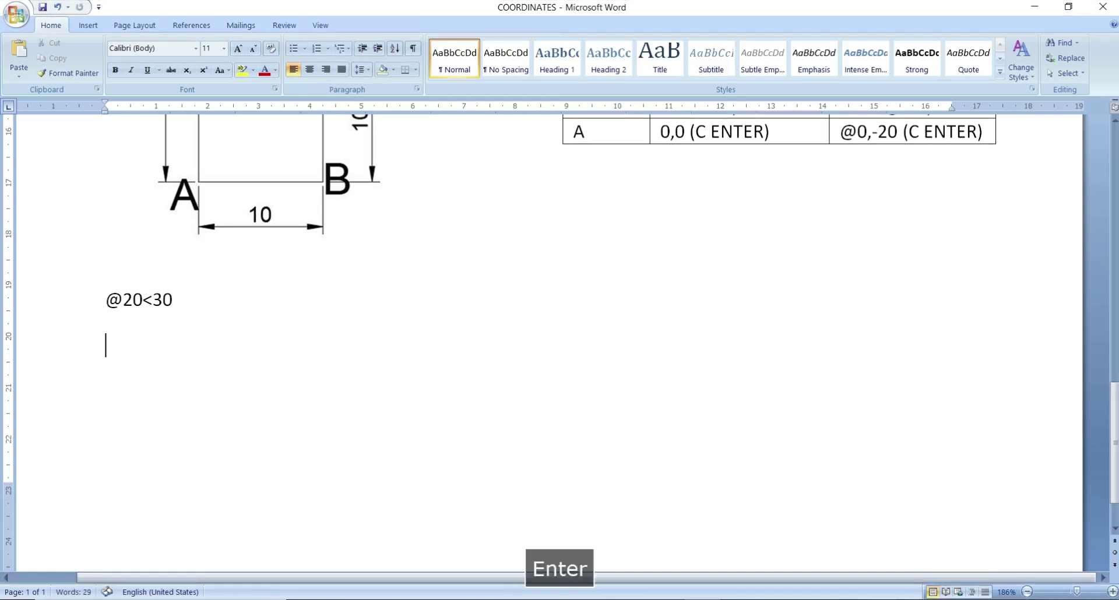
type("@")
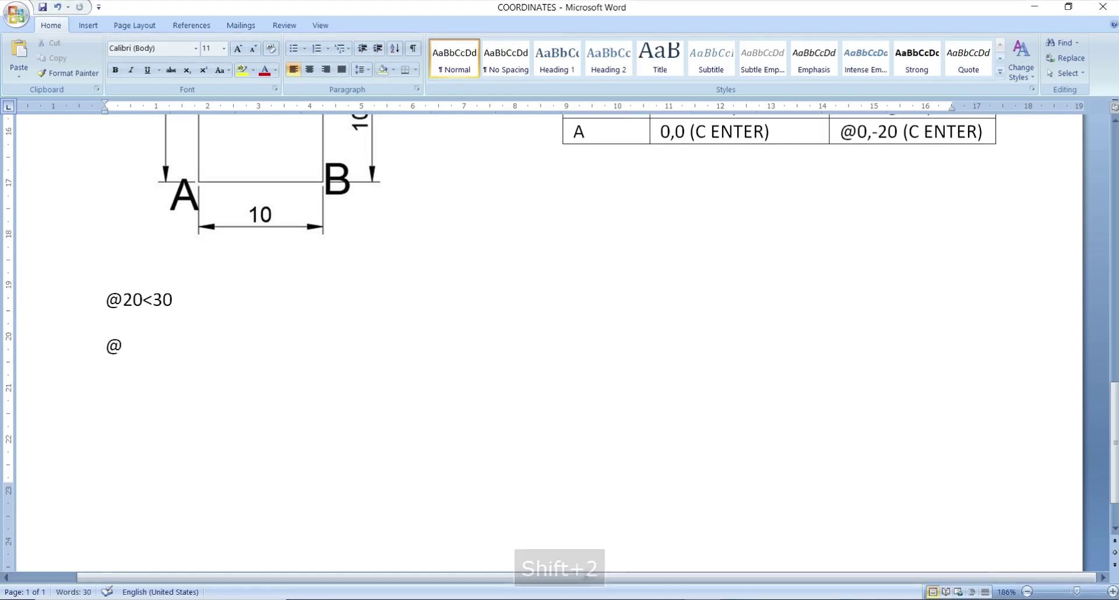
type("D")
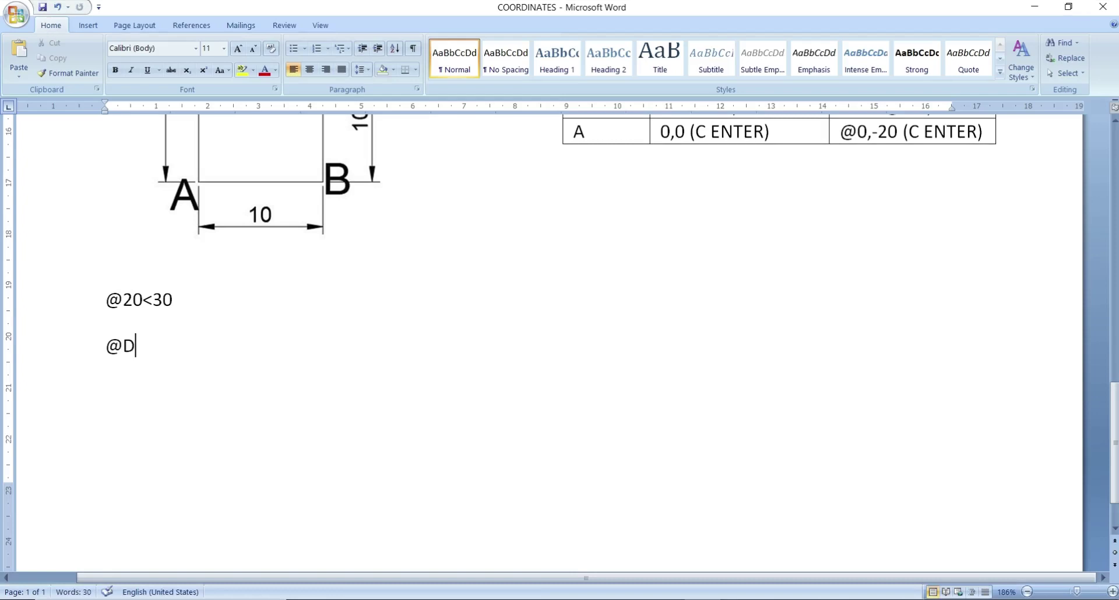
type("<A")
Step: Return to Drawing2 in AutoCAD and pan the view to free up space beyond the outline's corner E
left_click(666, 599)
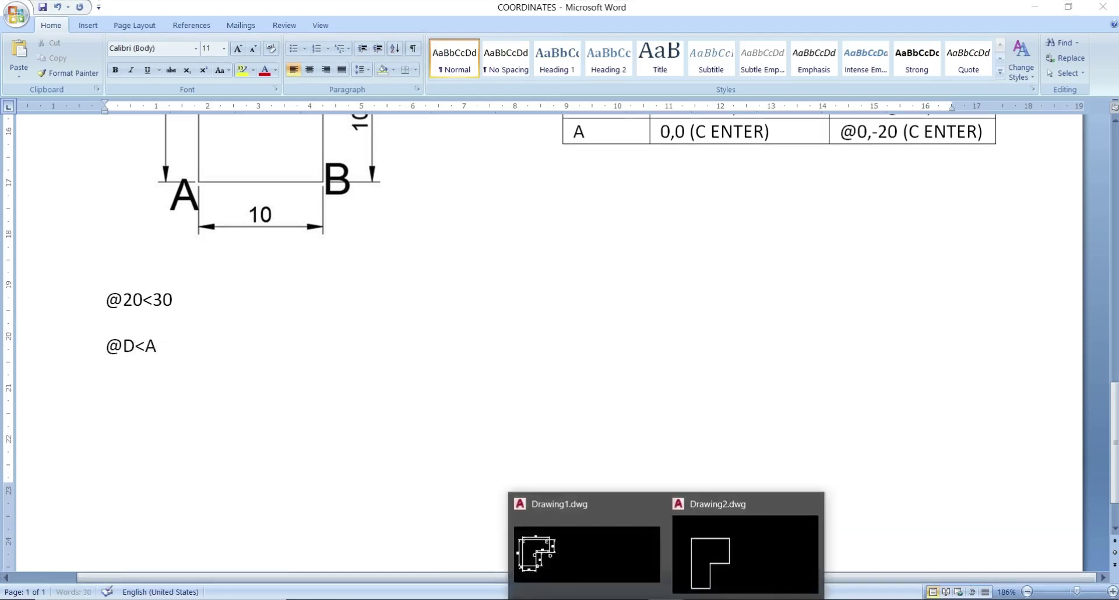
left_click(688, 521)
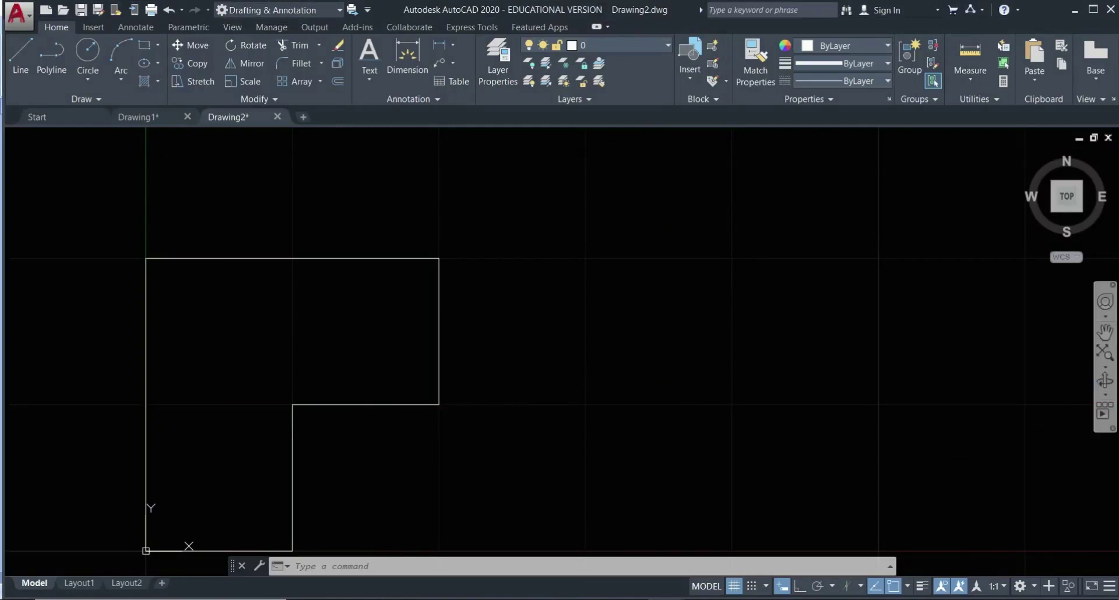
left_click(1105, 331)
mouse_move(728, 331)
left_mouse_down()
mouse_move(522, 325)
mouse_move(269, 358)
mouse_move(412, 364)
left_mouse_up()
left_click_drag(174, 299, 331, 323)
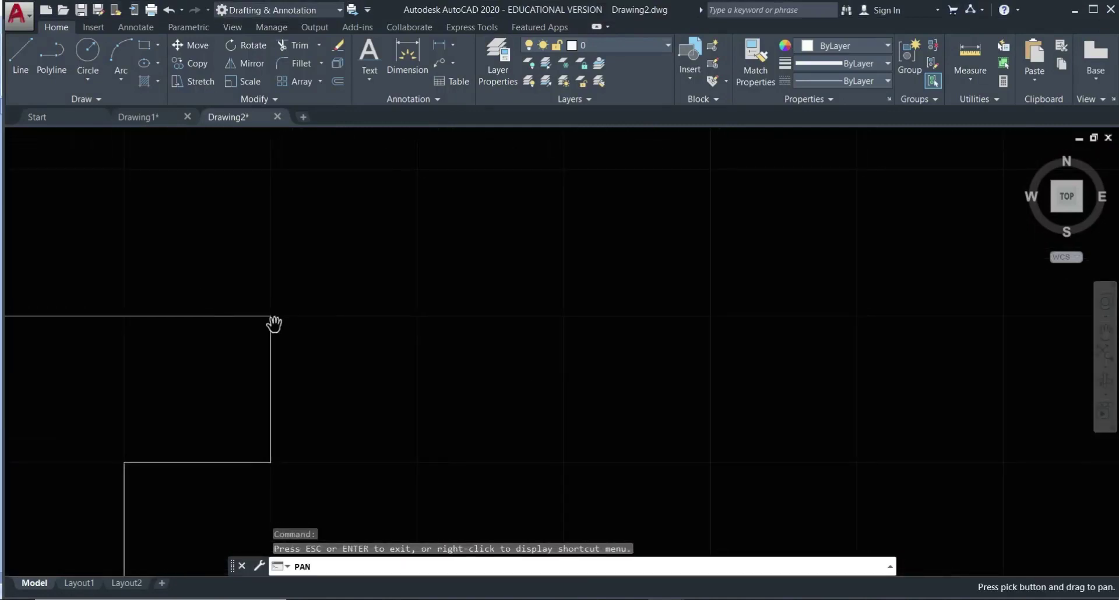
key("Escape")
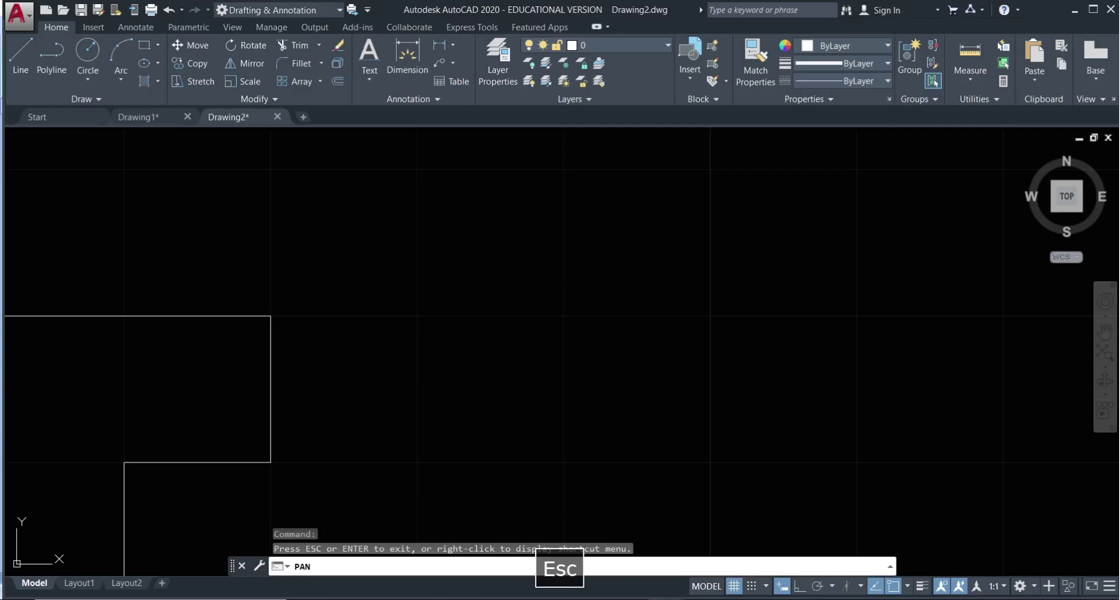
left_click(19, 57)
left_click(271, 316)
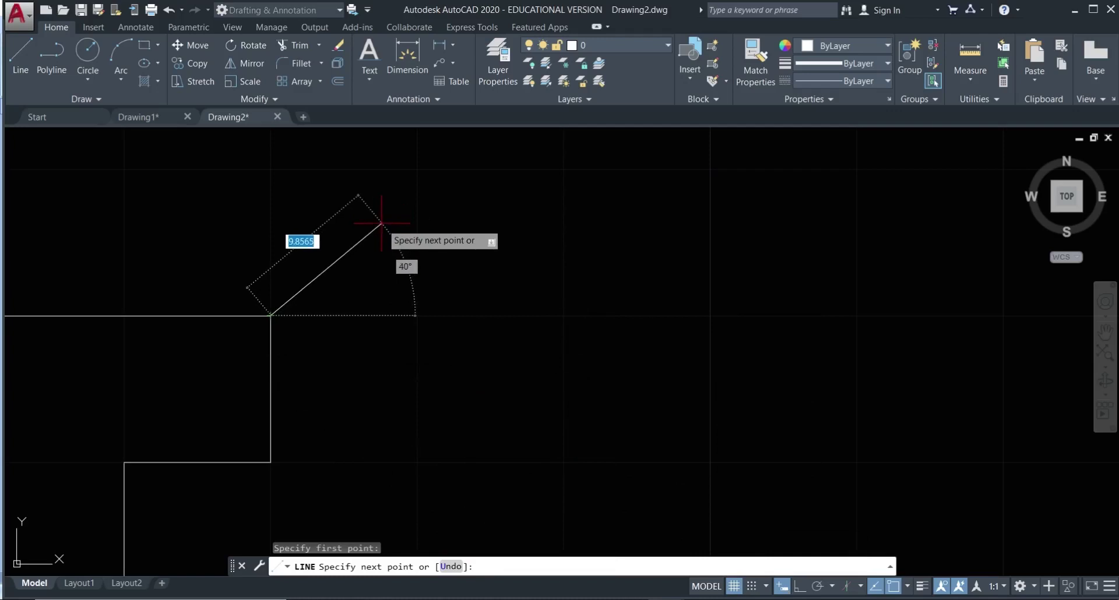
type("@")
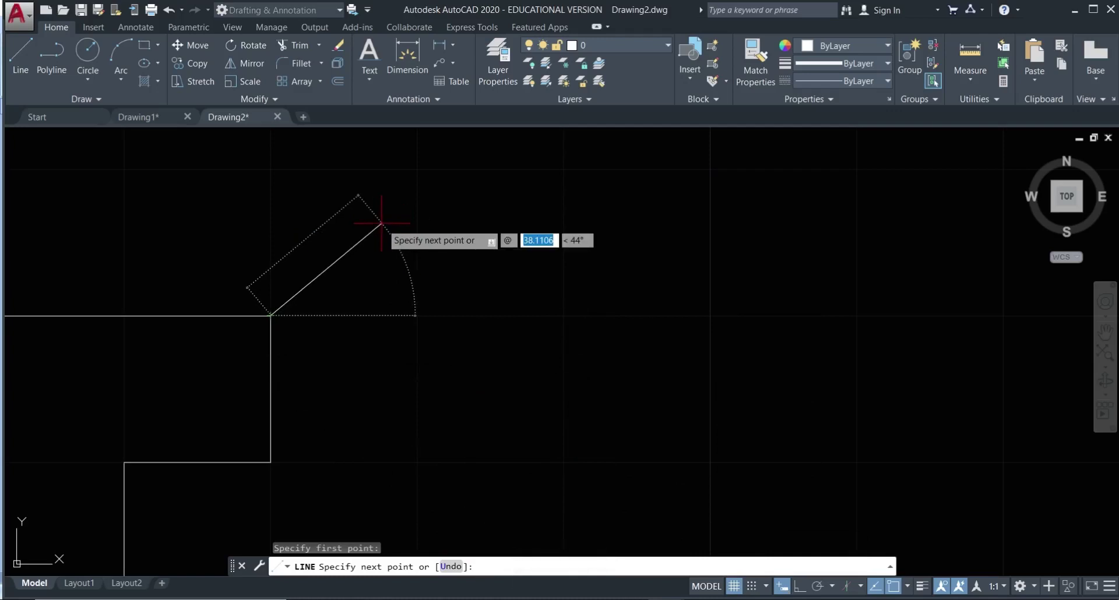
type("20")
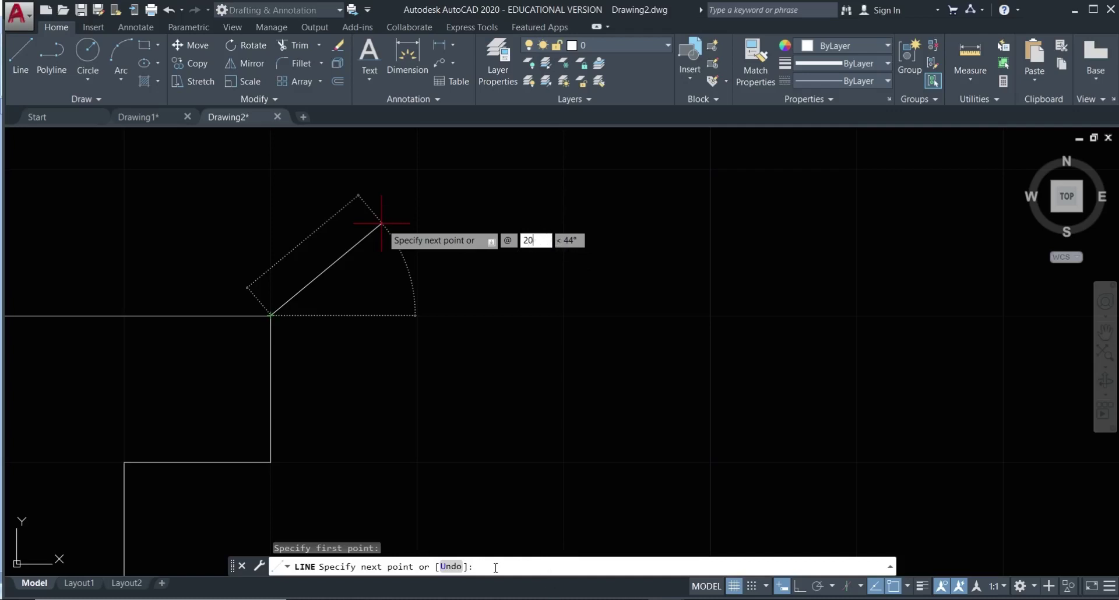
mouse_move(739, 599)
key("Tab")
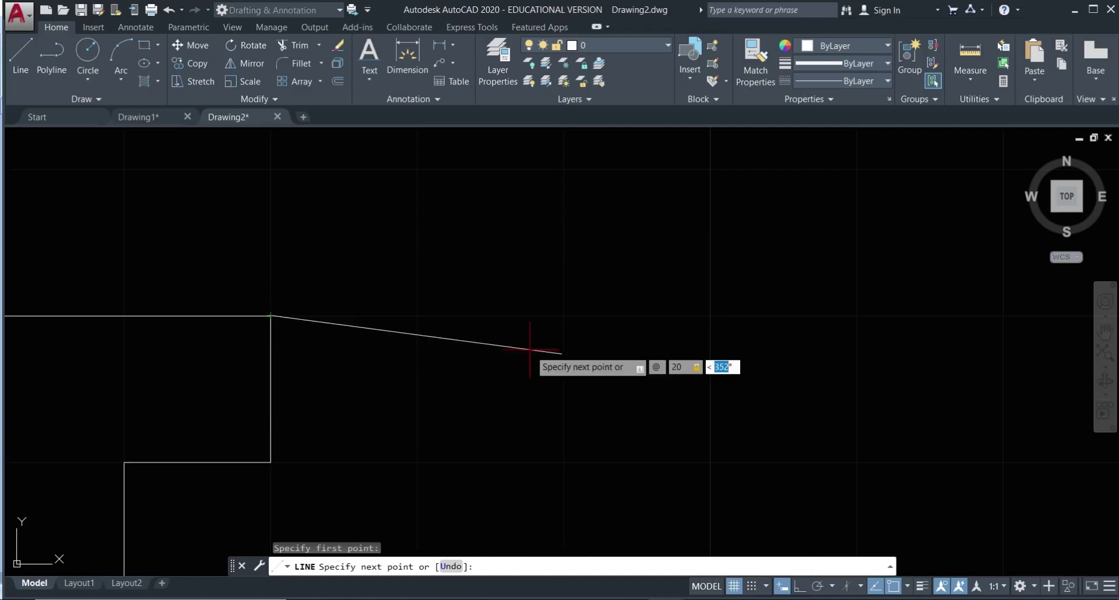
key("Escape")
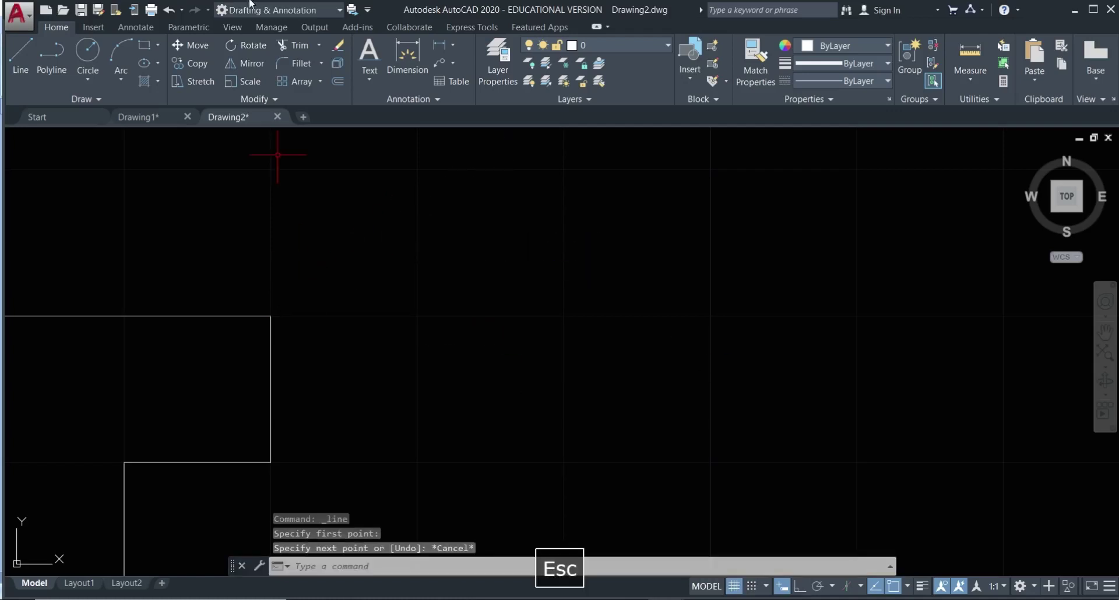
left_click(21, 58)
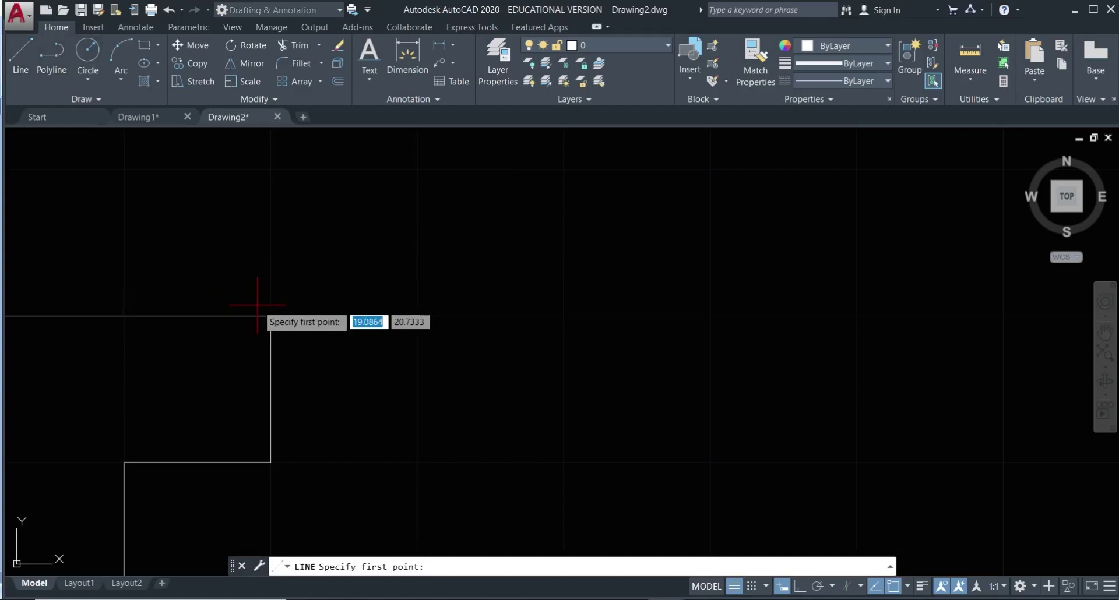
left_click(270, 316)
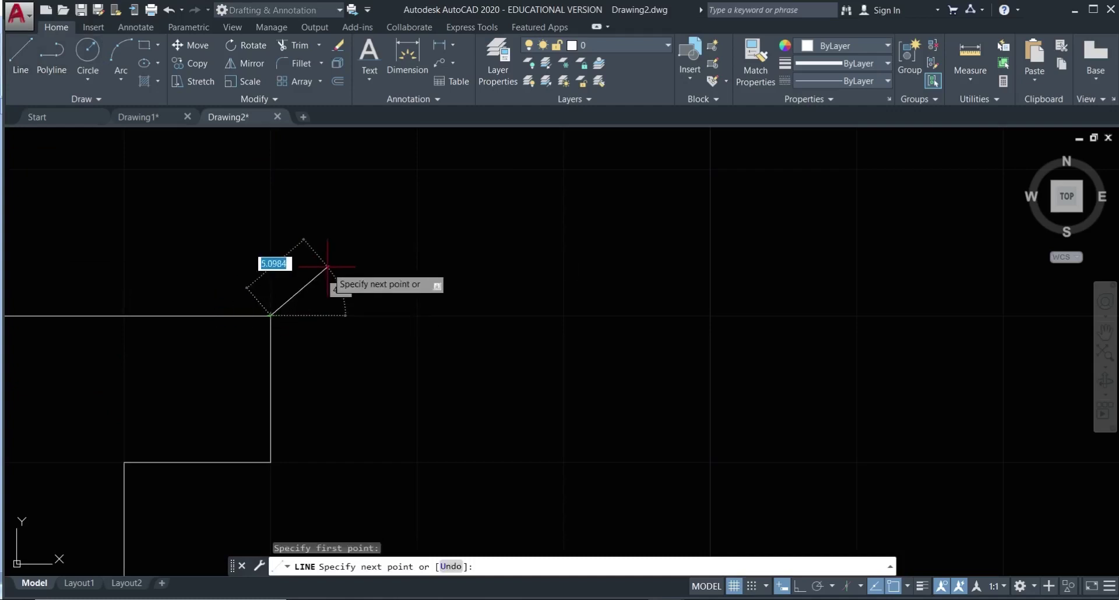
type("@")
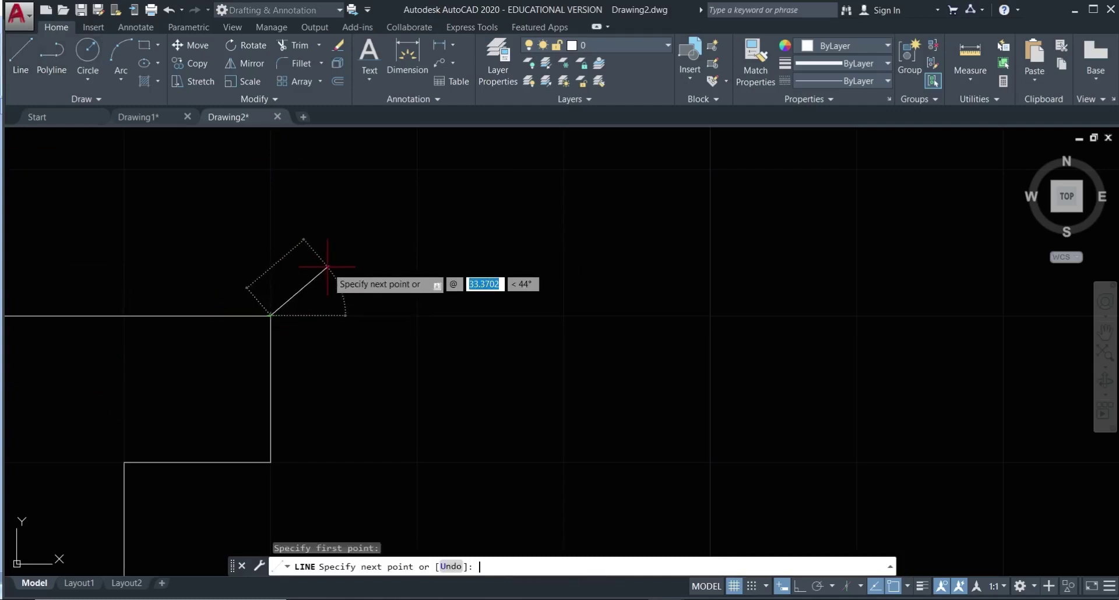
type("20")
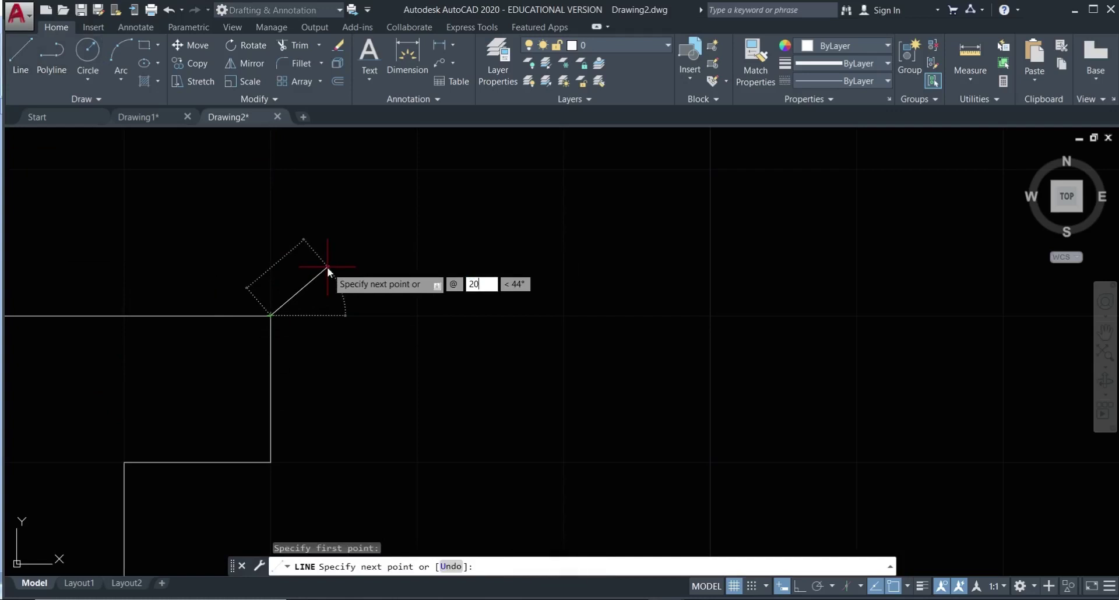
key("Tab")
type("30")
key("Return")
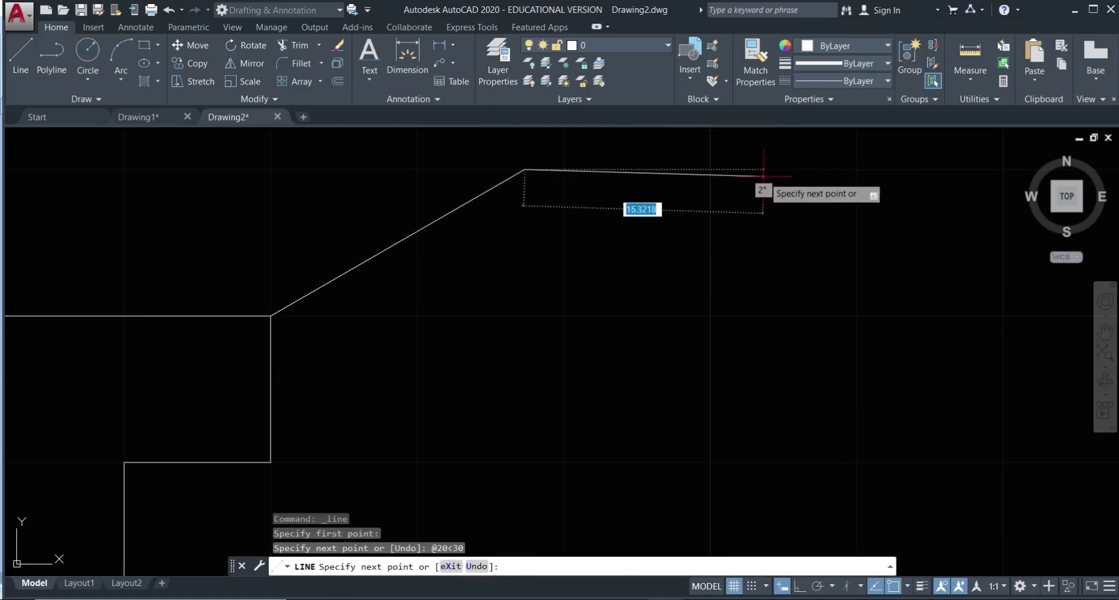
type("@")
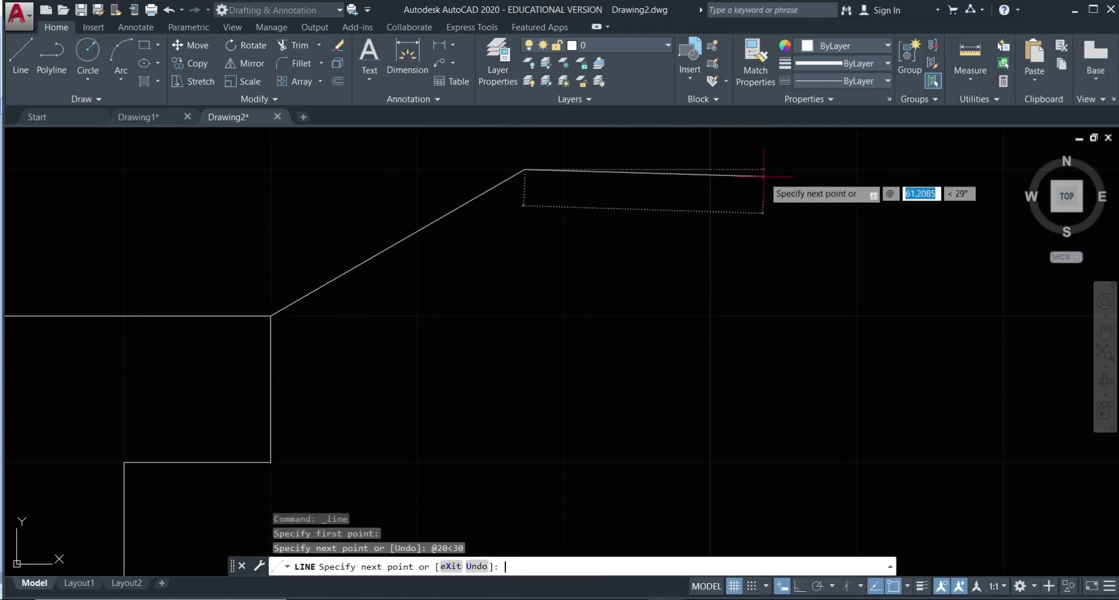
type("10")
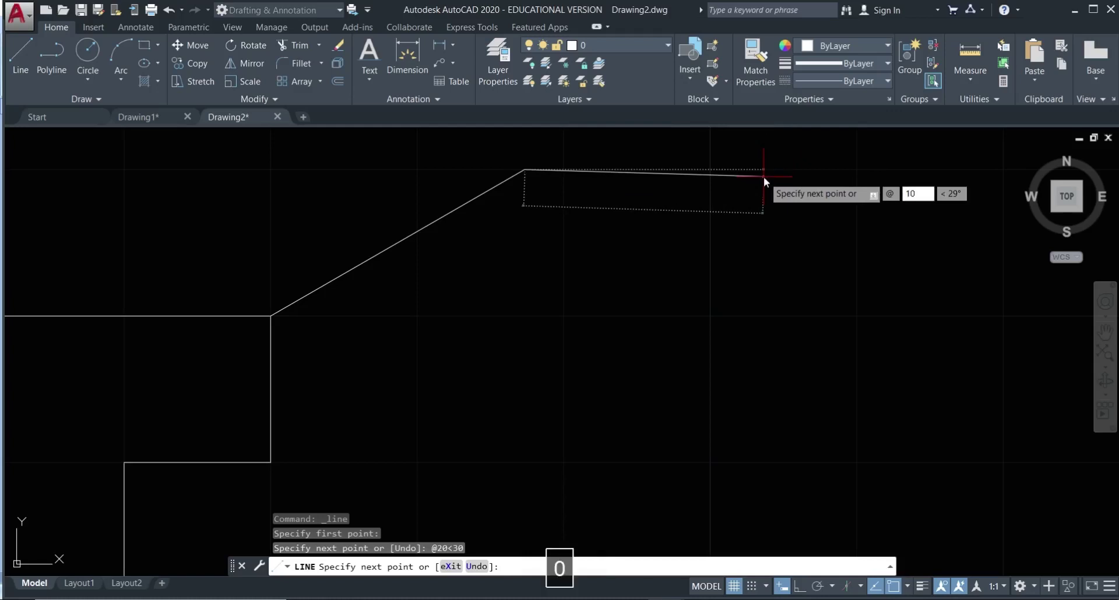
key("Tab")
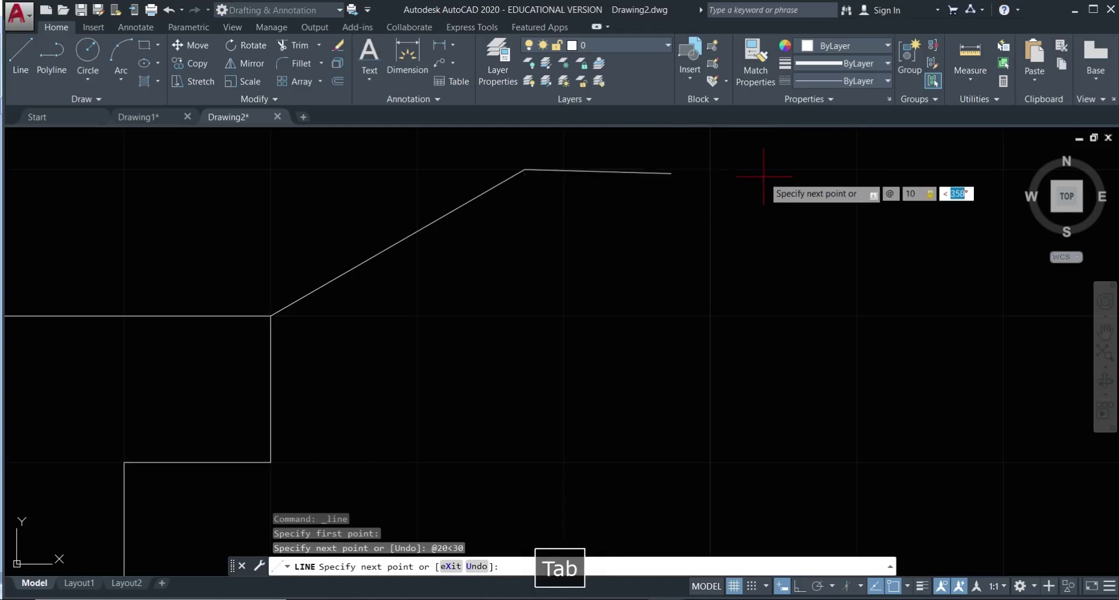
type("0")
key("Return")
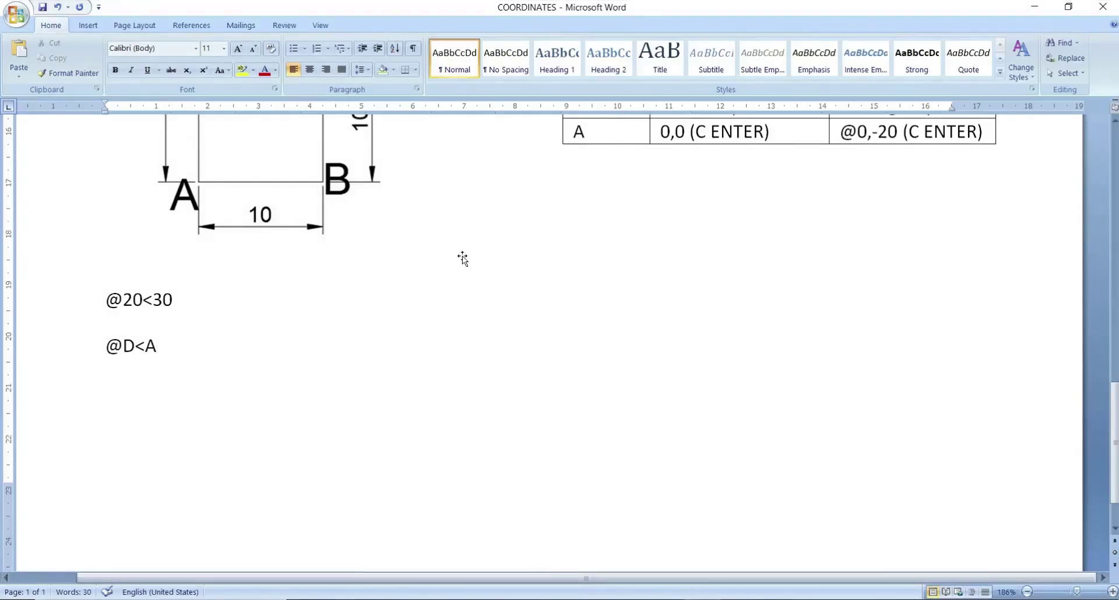
scroll(483, 237, "up", 1)
scroll(458, 226, "up", 10)
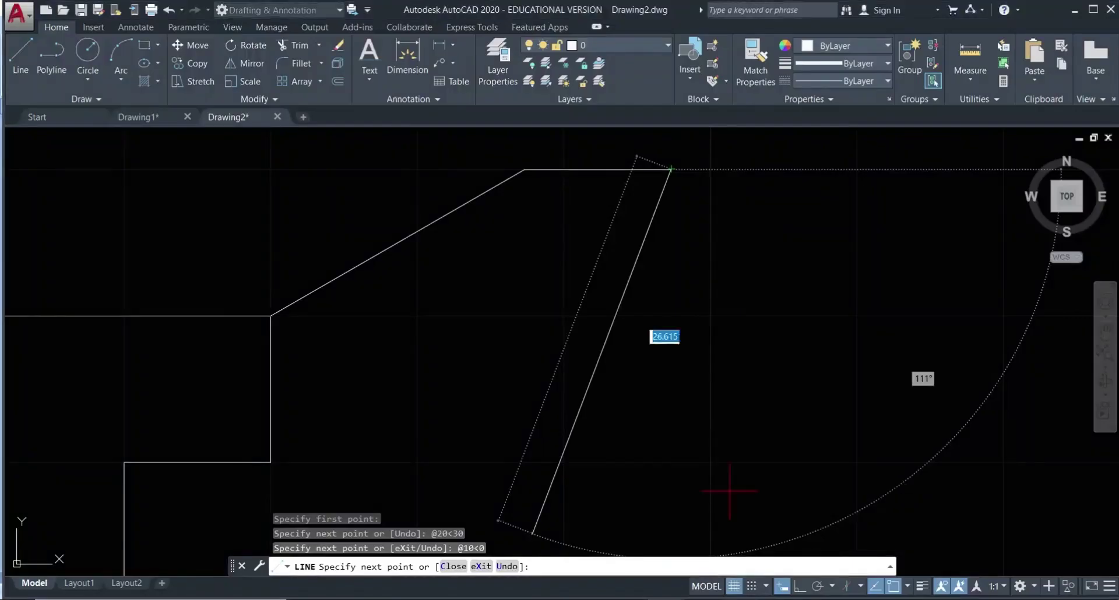
type("@")
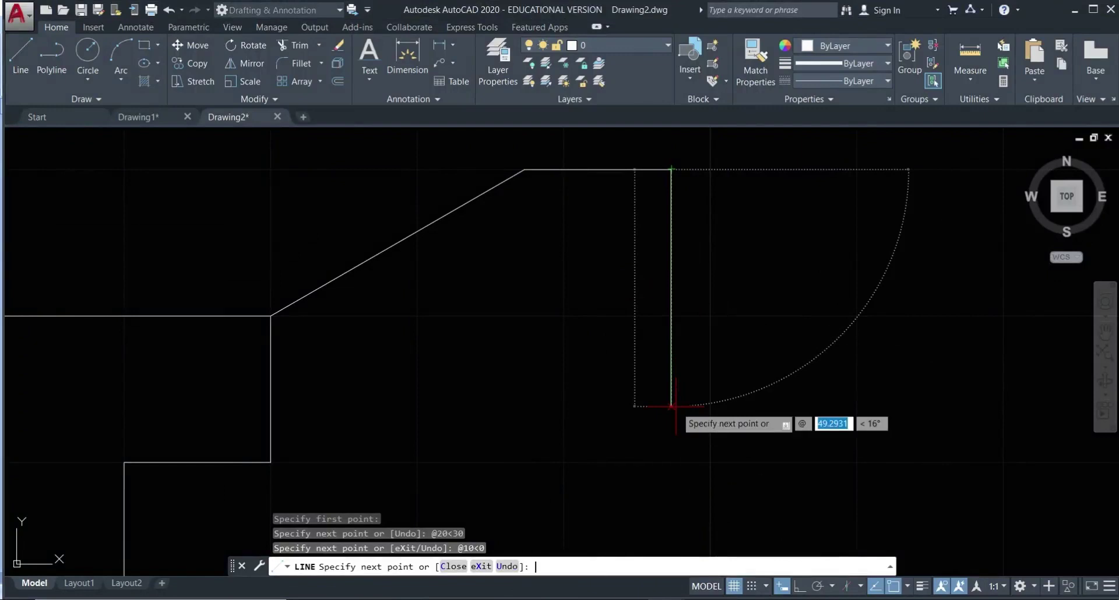
type("20")
key("Tab")
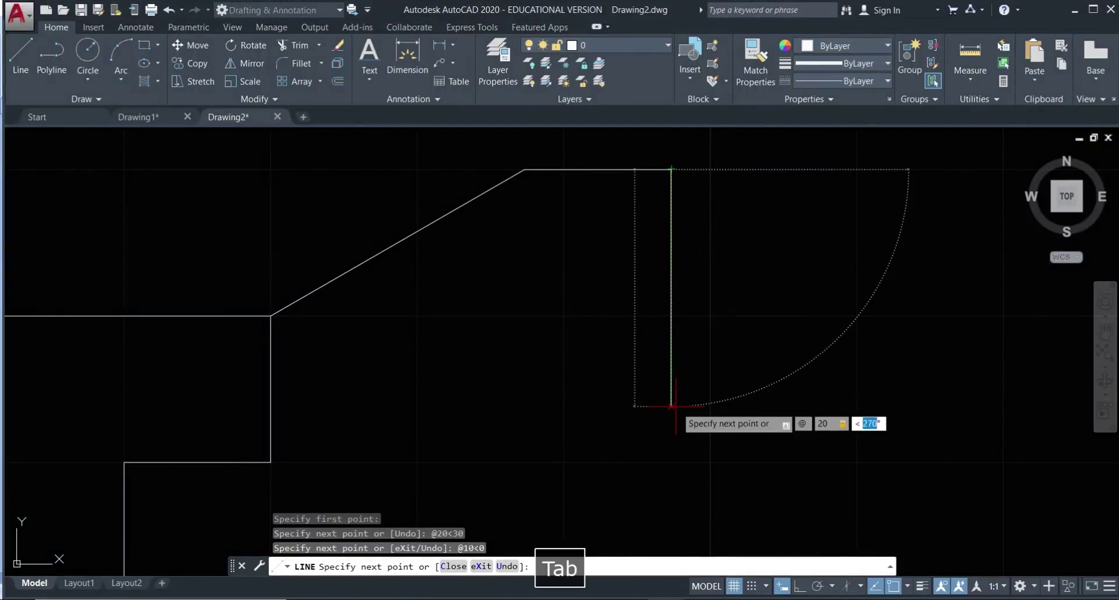
type("270")
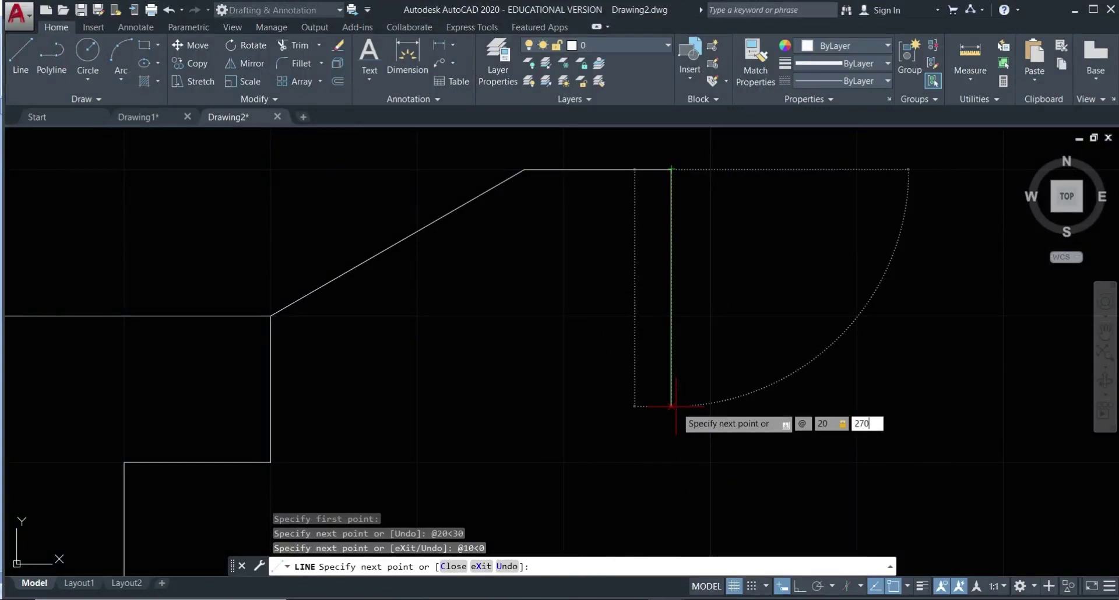
key("Return")
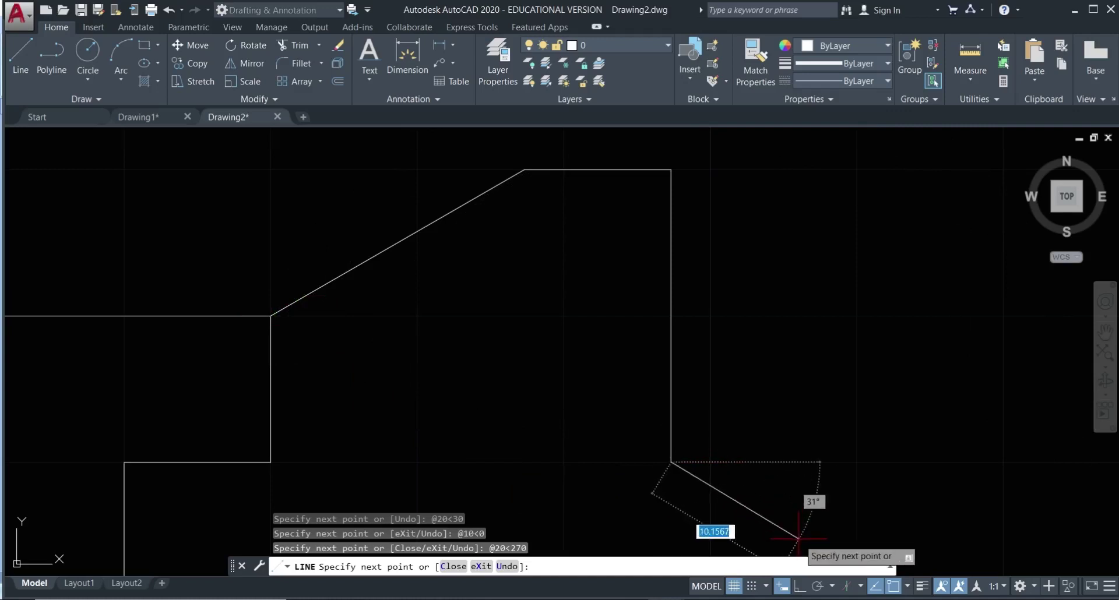
type("@")
type("10")
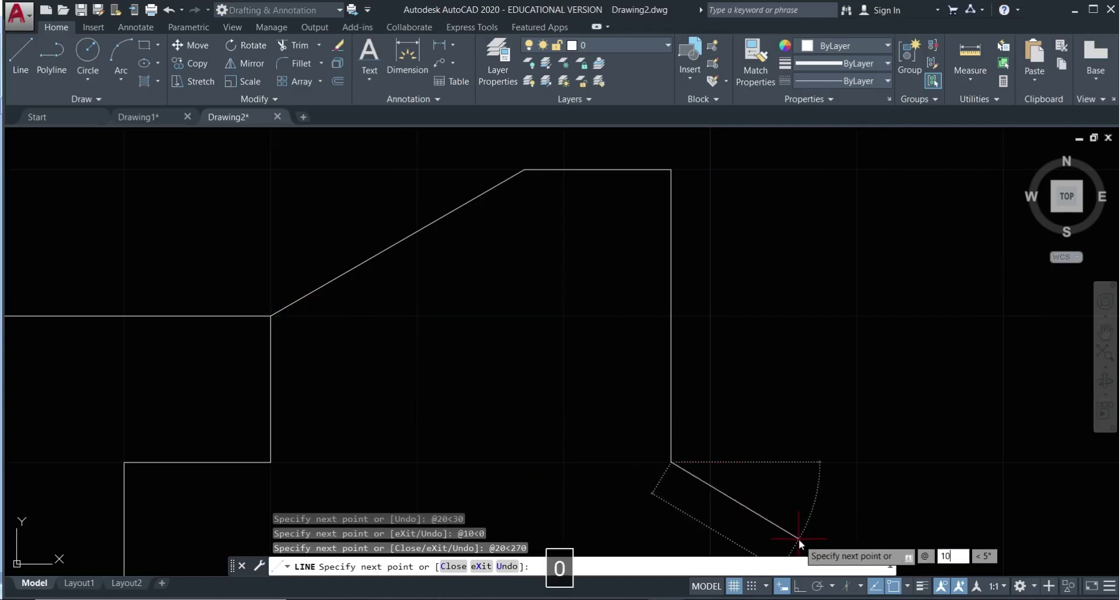
key("Tab")
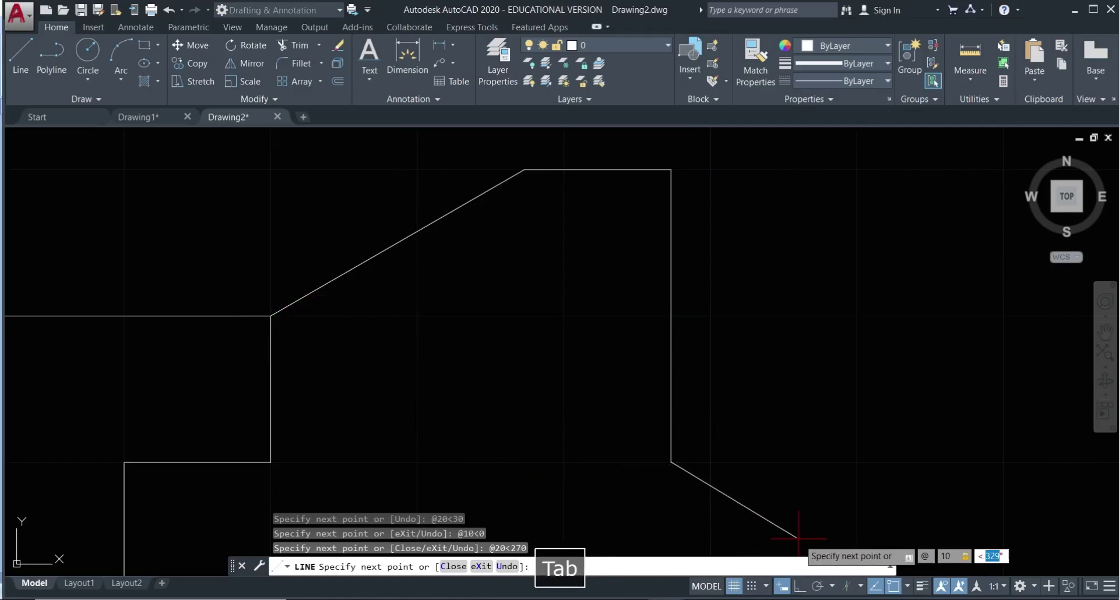
type("-30")
key("Return")
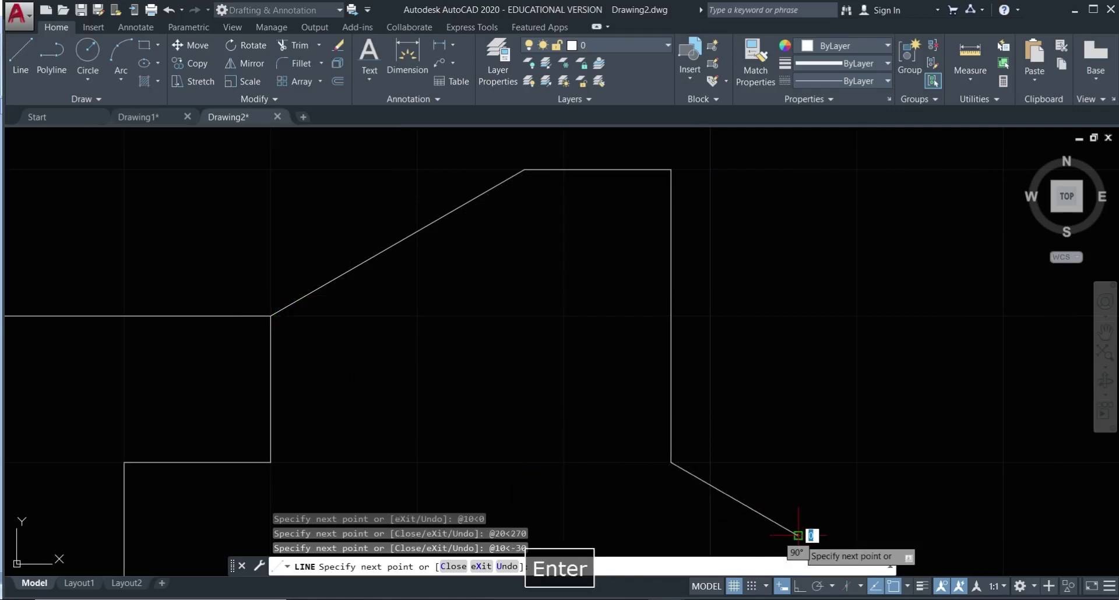
scroll(802, 527, "up", 2)
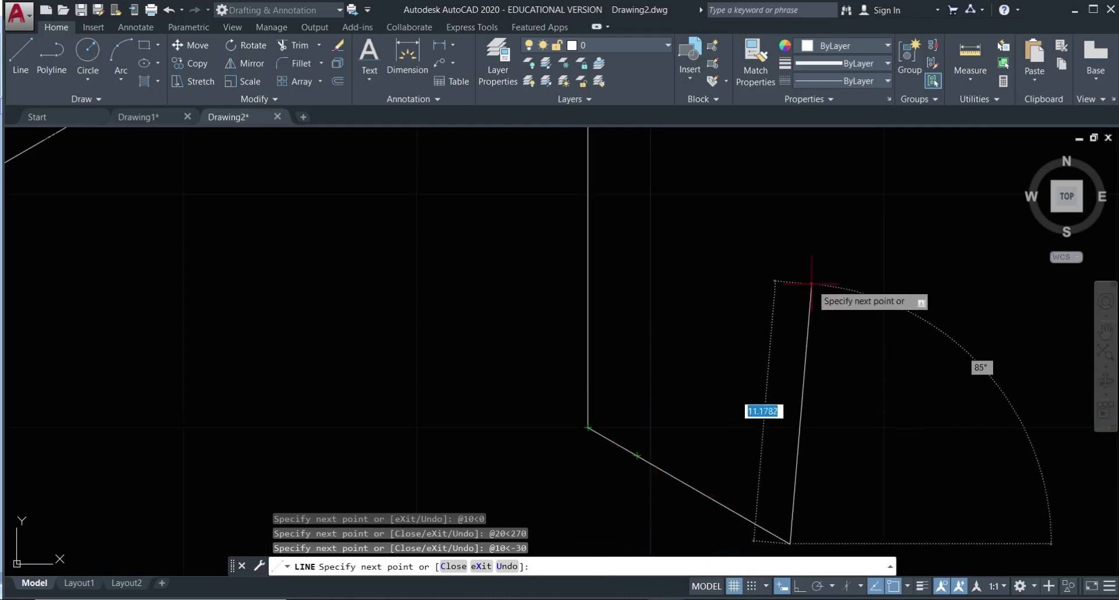
type("@")
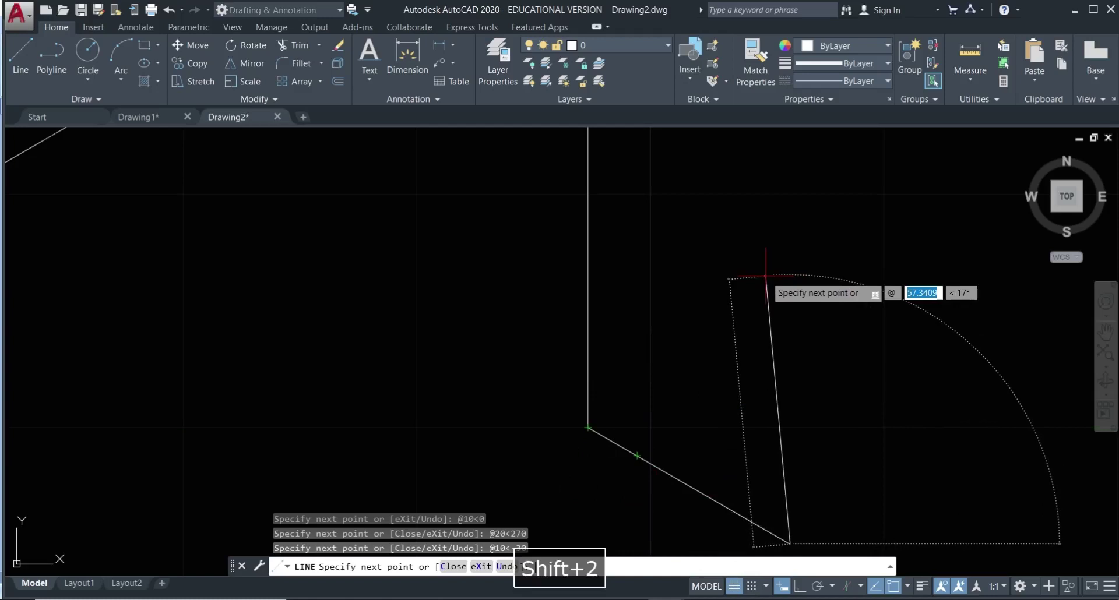
type("20")
key("Tab")
type("90")
key("Return")
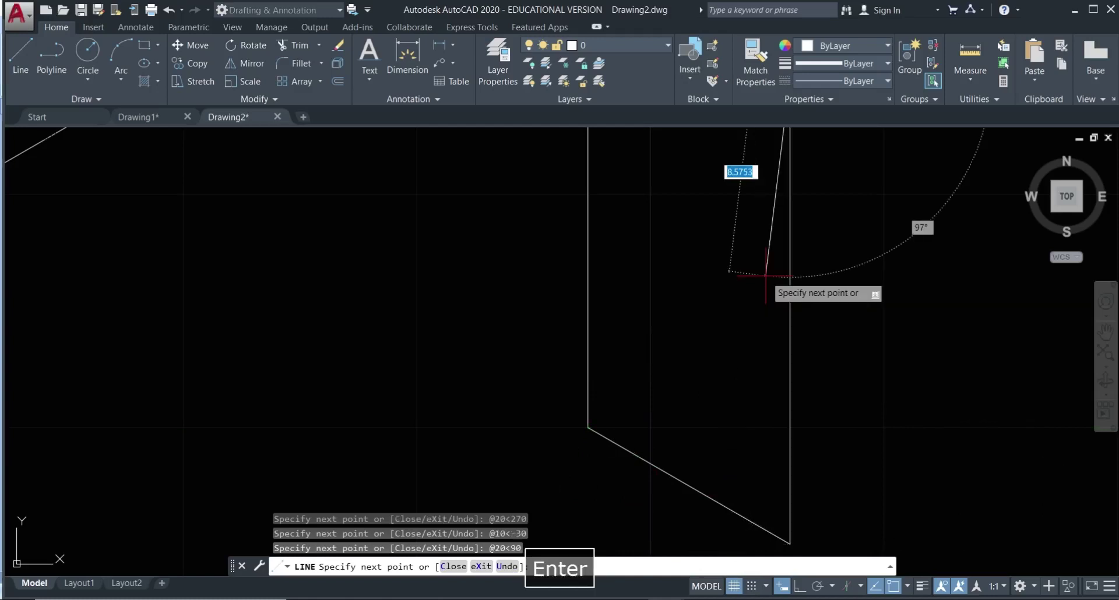
scroll(795, 309, "down", 6)
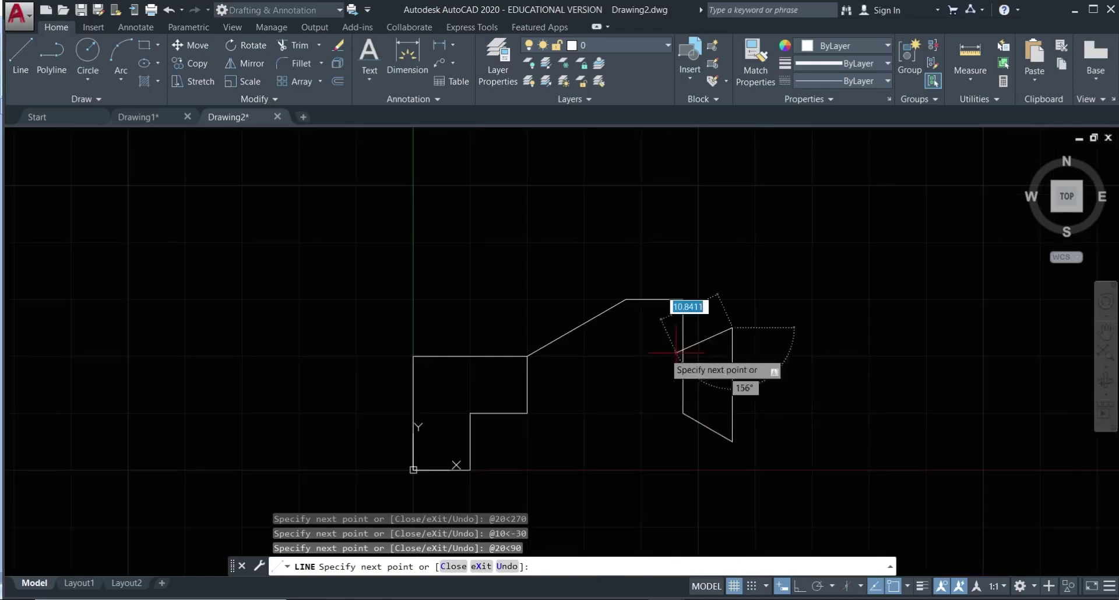